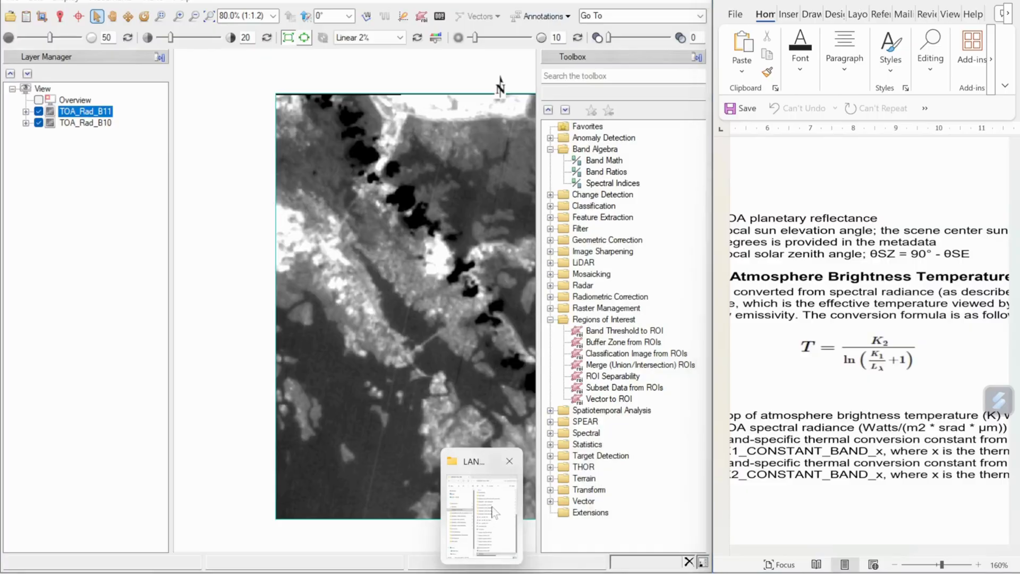
Step: Switch to the file browser and open the scene's MTL metadata text file from the Kumpulan file Landsat 8 folder
left_click(482, 507)
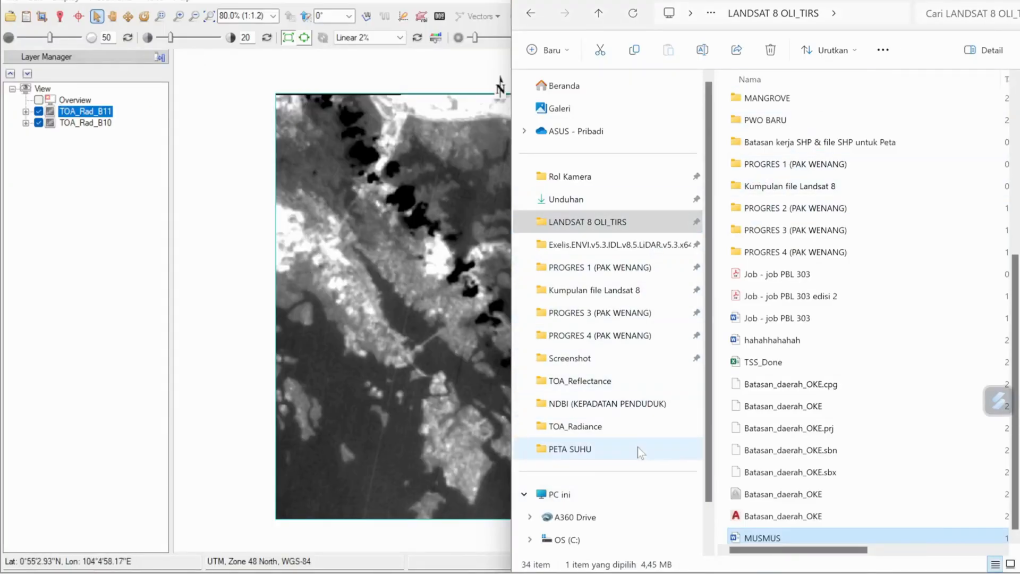
left_click(620, 290)
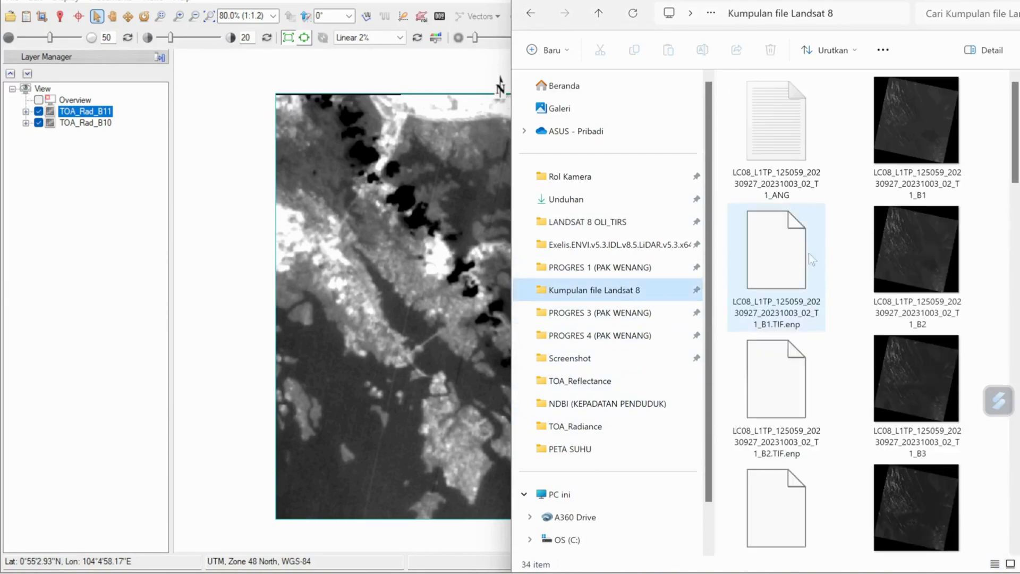
scroll(797, 185, "down", 10)
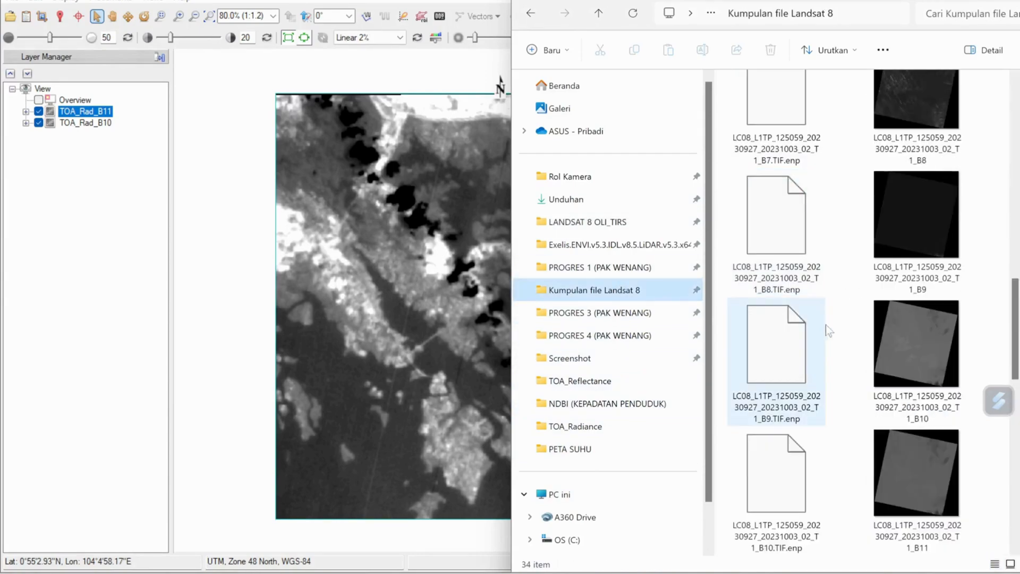
scroll(814, 404, "up", 5)
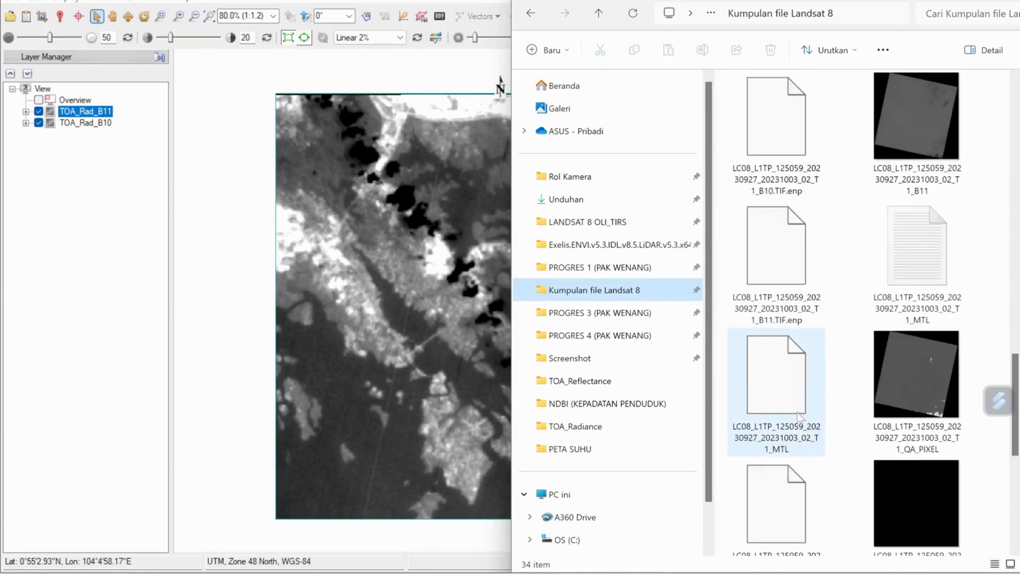
double_click(940, 352)
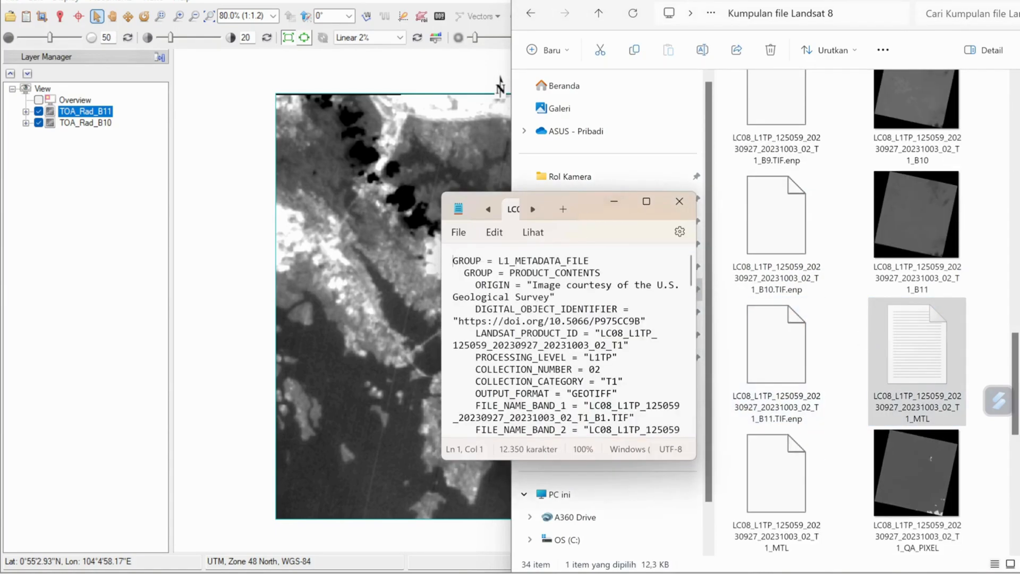
Step: Find the K1 and K2 thermal constants of bands 10 and 11 in the metadata file
scroll(691, 271, "down", 10)
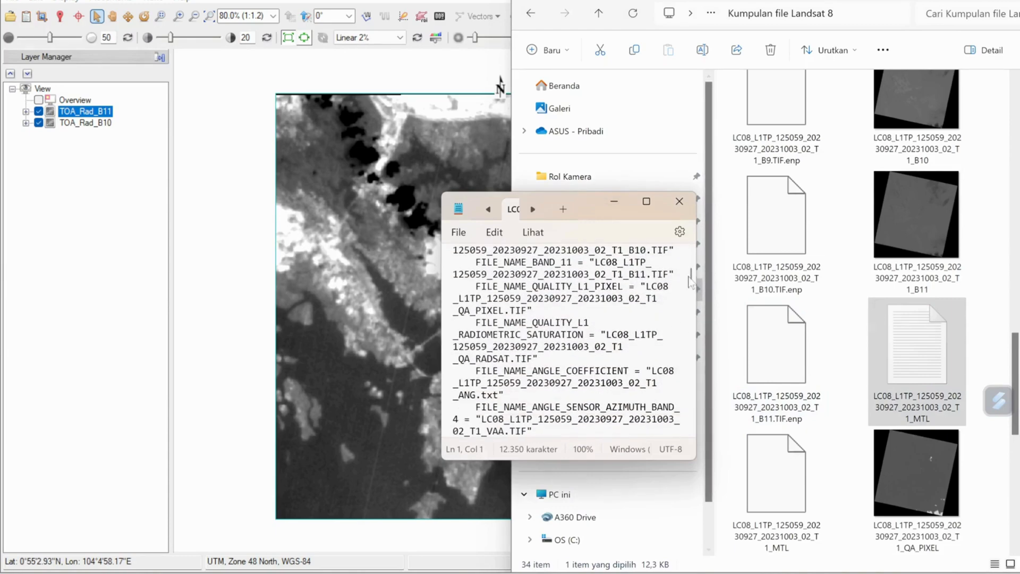
left_click_drag(691, 276, 694, 425)
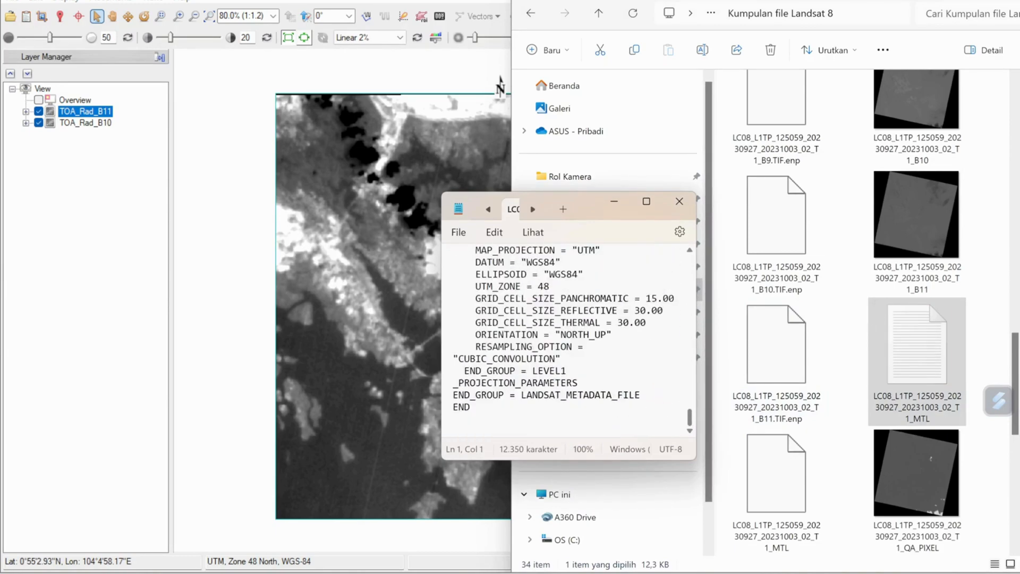
scroll(569, 340, "up", 3)
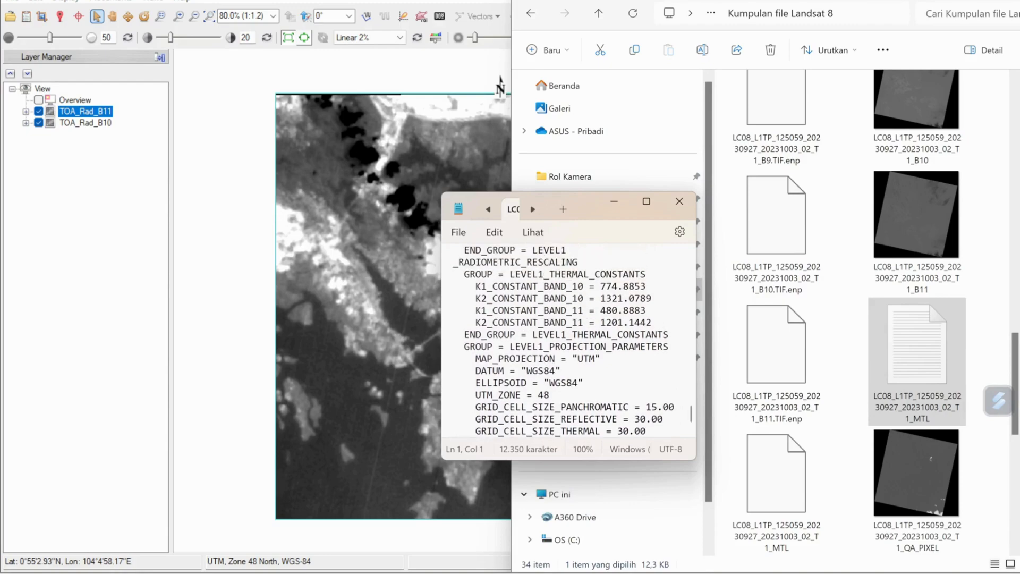
left_click_drag(470, 286, 655, 328)
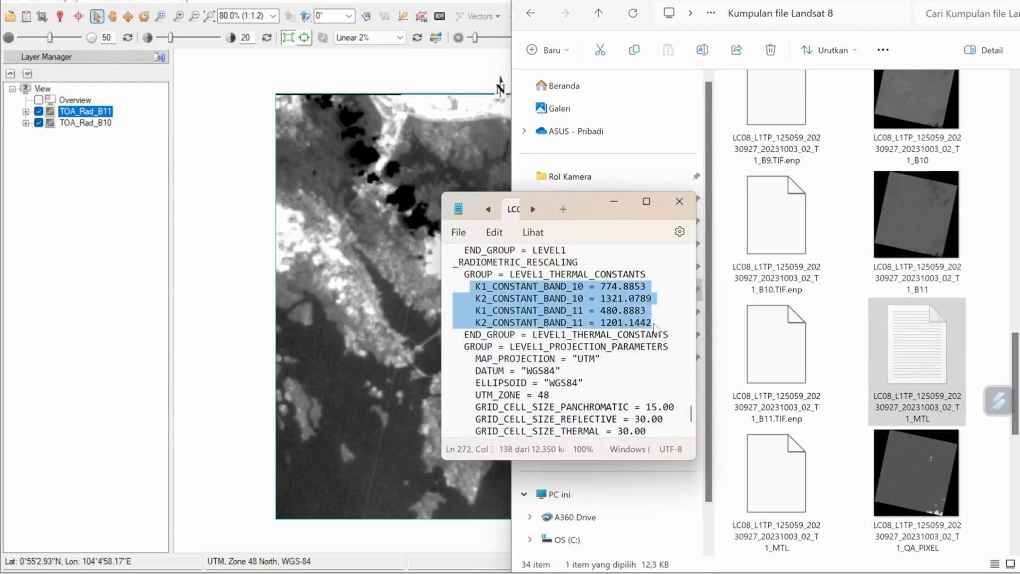
left_click(659, 312)
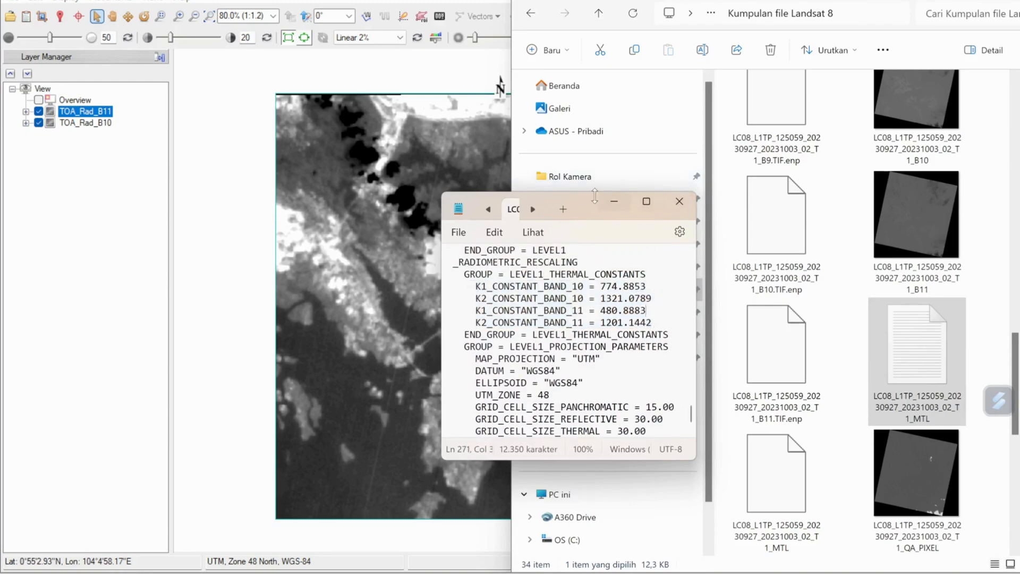
Step: Move the metadata window over the image view and put the file browser away to uncover the brightness temperature formula
left_click_drag(587, 205, 286, 269)
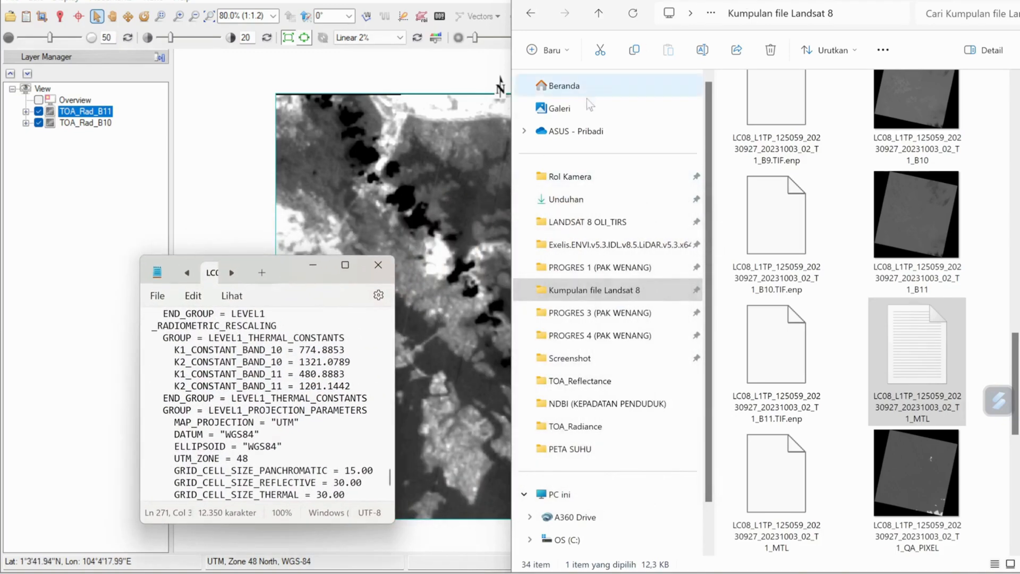
left_click_drag(512, 160, 722, 193)
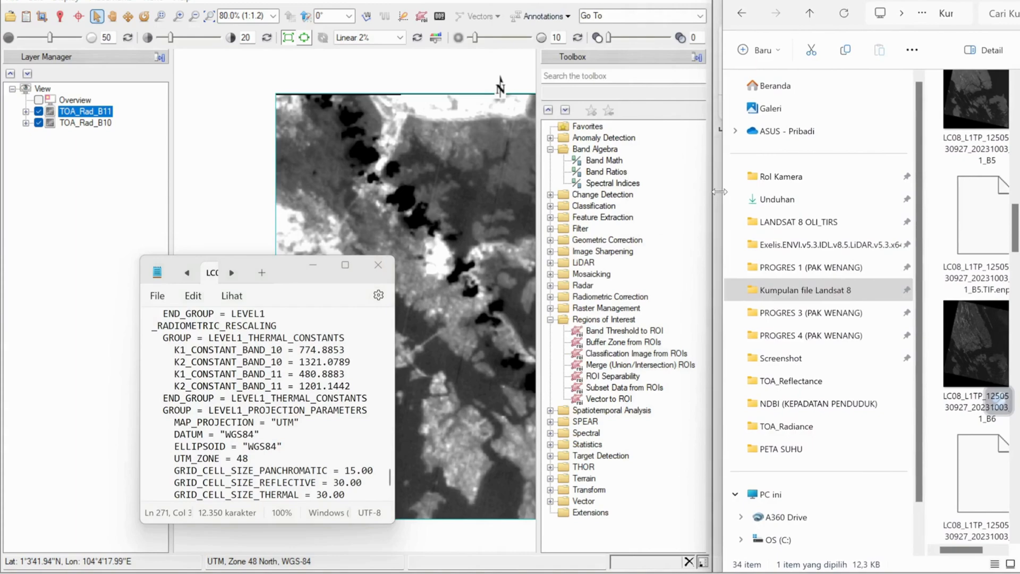
left_click(1004, 1)
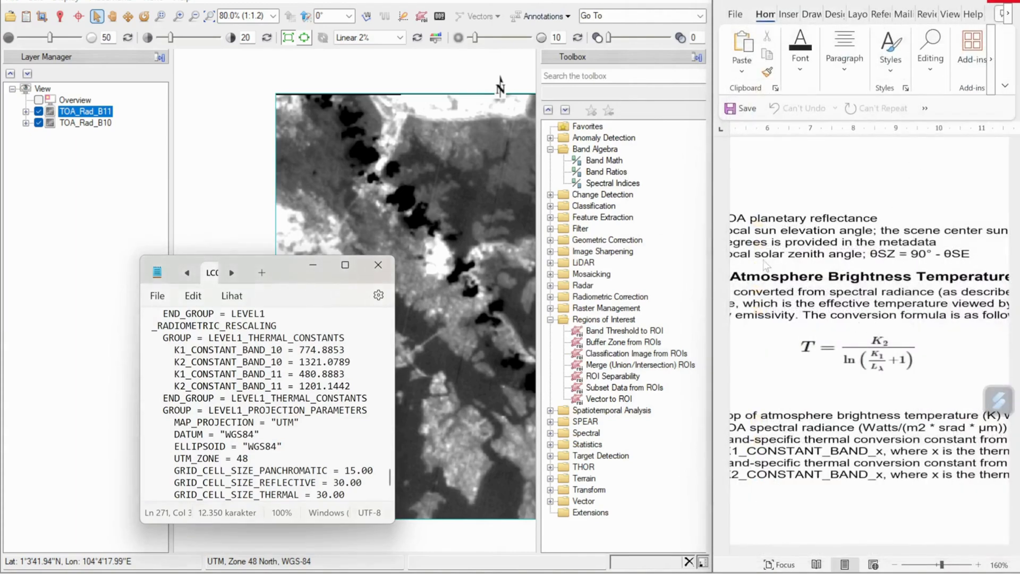
Step: Open the Band Math tool and bring the whole brightness temperature formula into view in the reference document
double_click(605, 161)
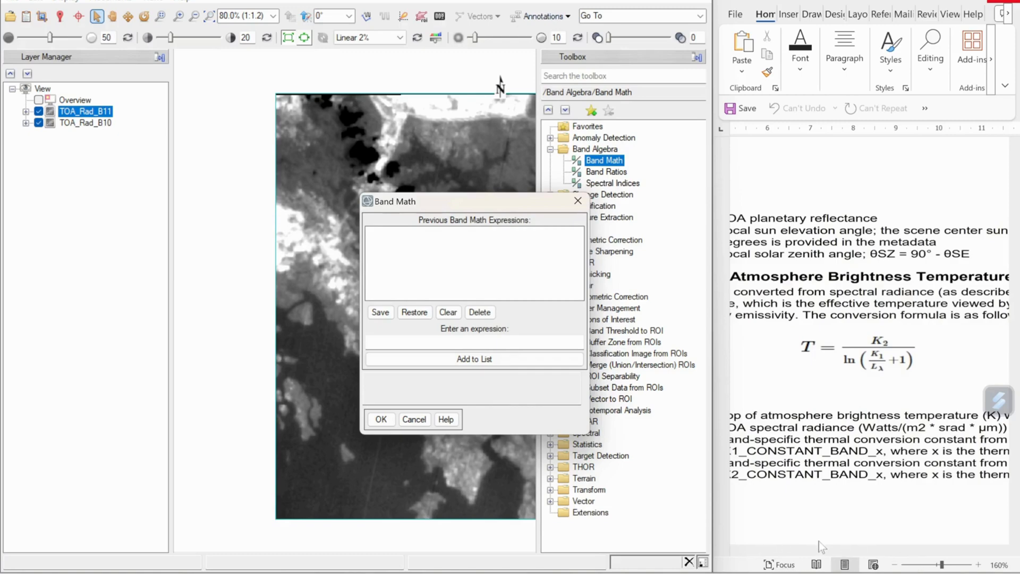
left_click(874, 554)
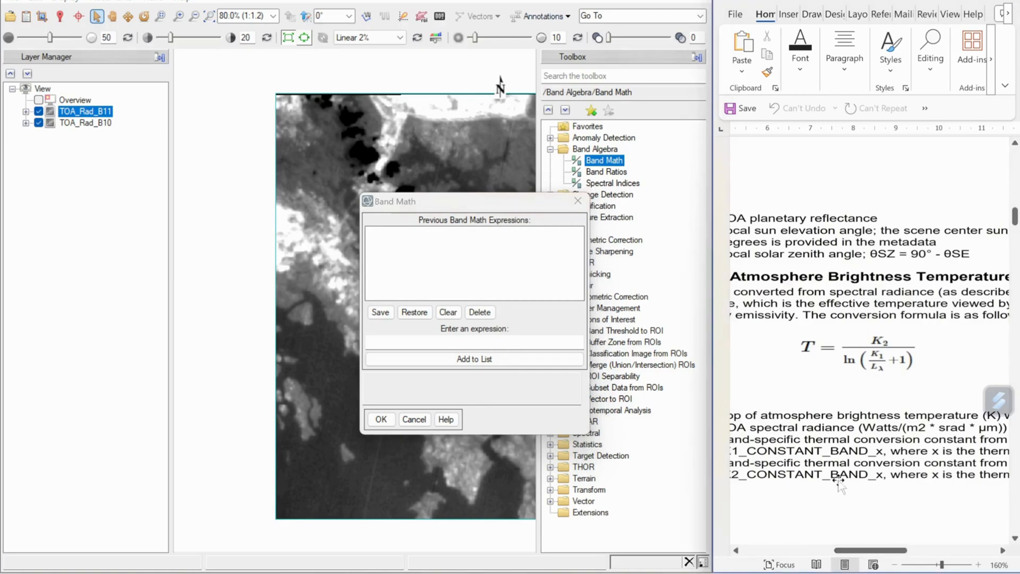
left_click(434, 342)
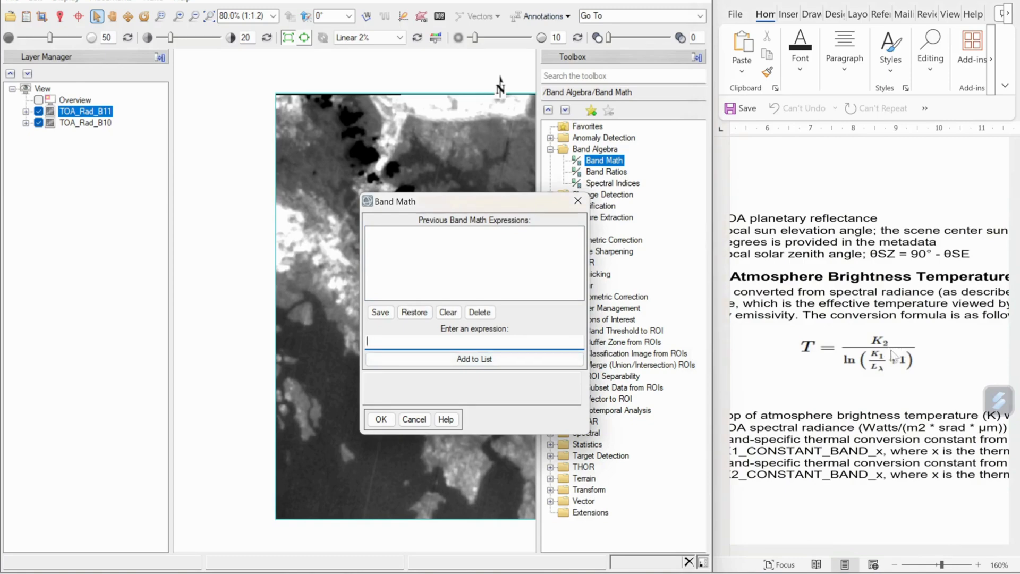
left_click(901, 554)
left_click_drag(897, 552, 858, 554)
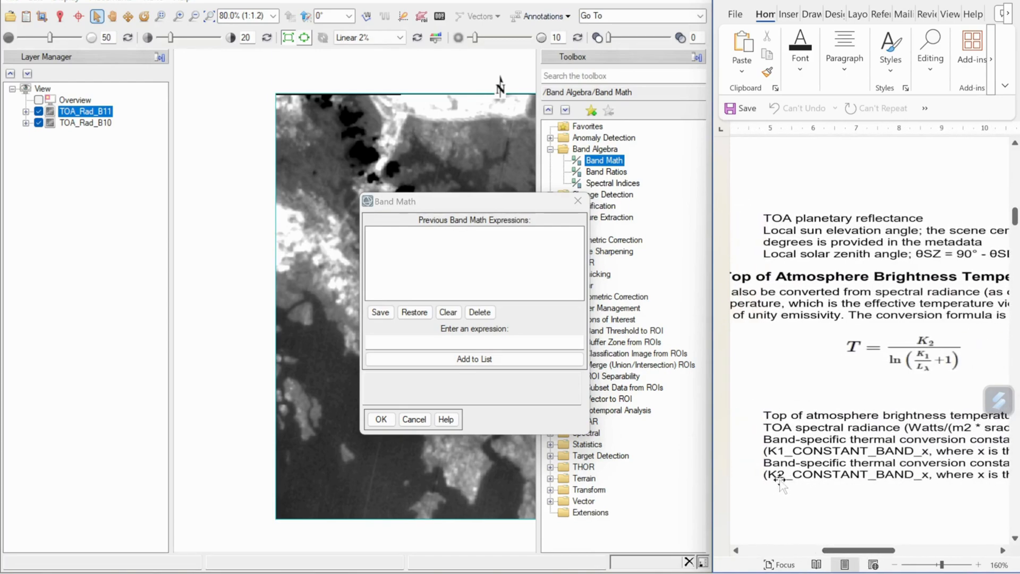
Step: Bring the metadata file back beside the Band Math dialog and copy the band 10 K2 constant, 1321.0789
mouse_move(670, 573)
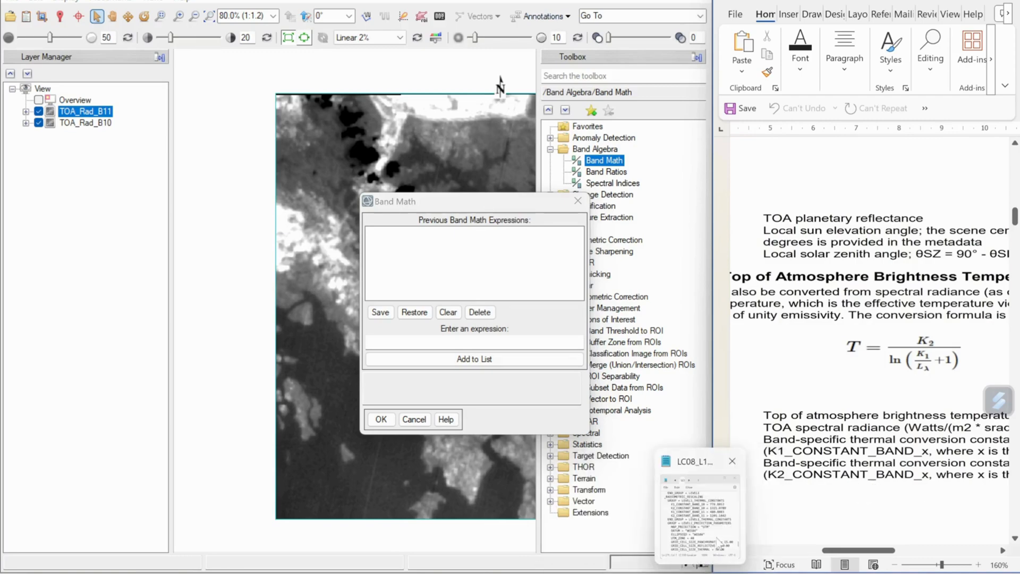
left_click(701, 573)
left_click_drag(307, 268, 262, 245)
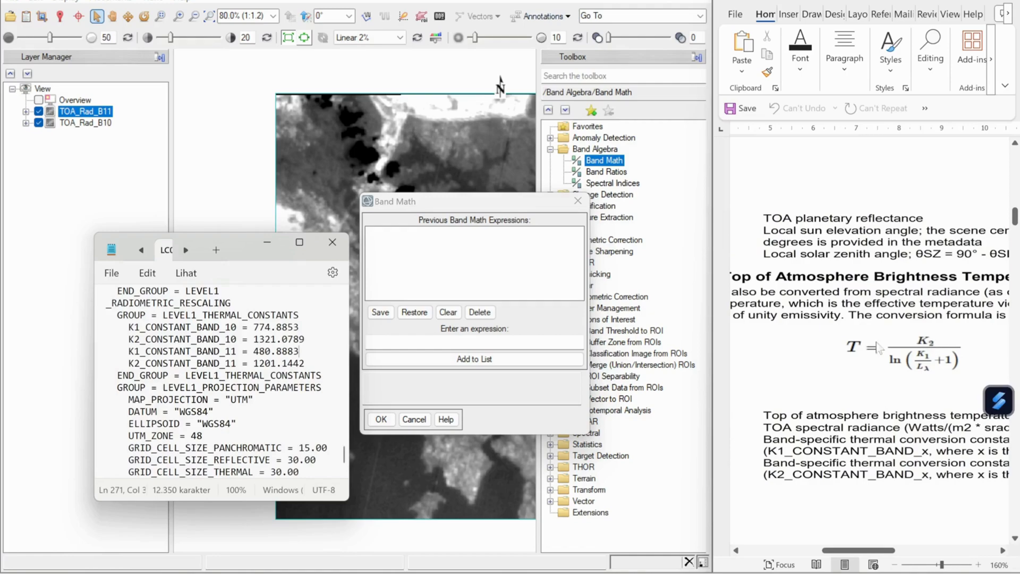
left_click_drag(254, 339, 304, 339)
key("super+c")
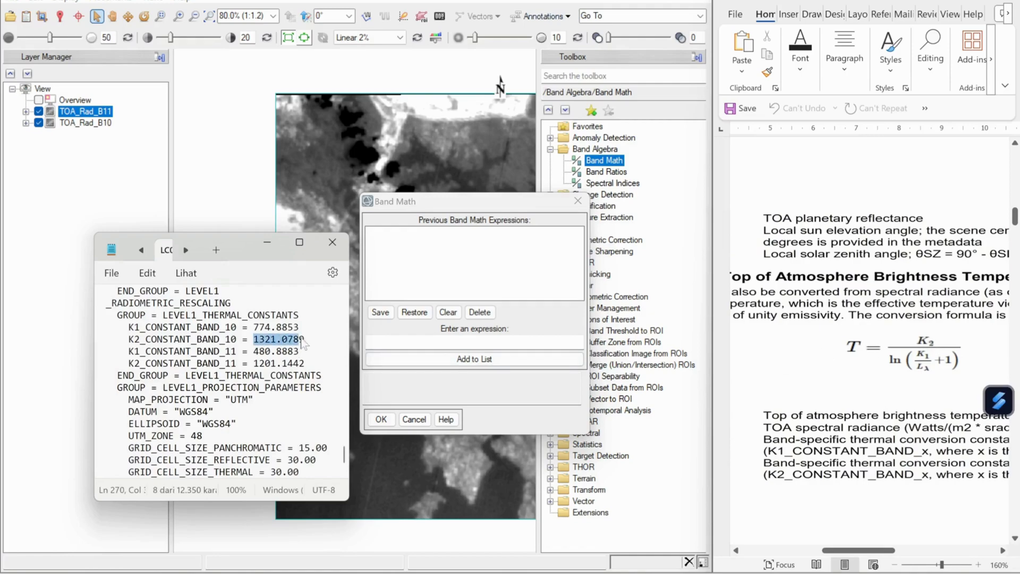
right_click(303, 340)
left_click(370, 86)
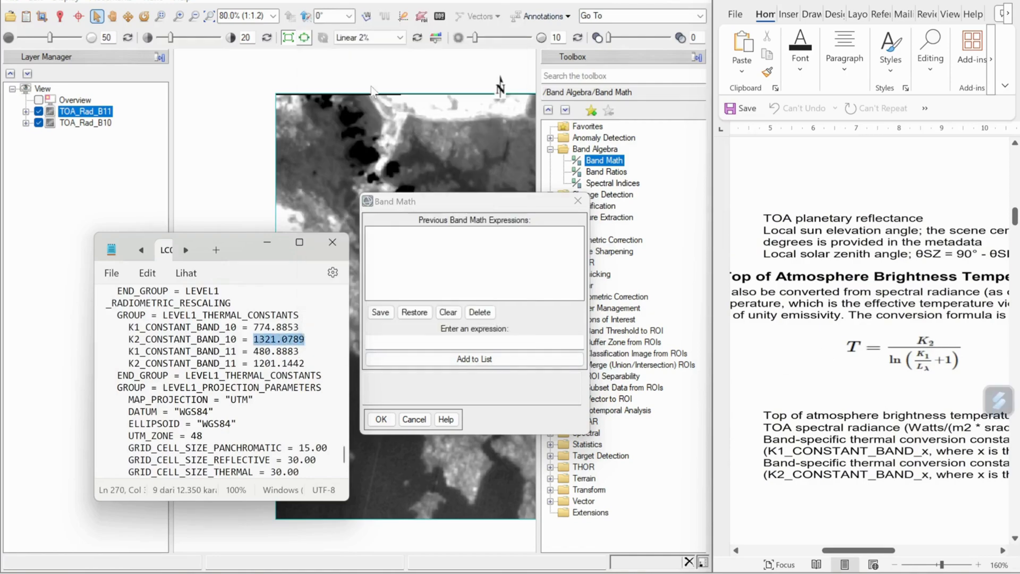
Step: Start the Band Math expression with the copied K2 constant, so that it reads 1321.0789/alog(
left_click(394, 343)
right_click(394, 345)
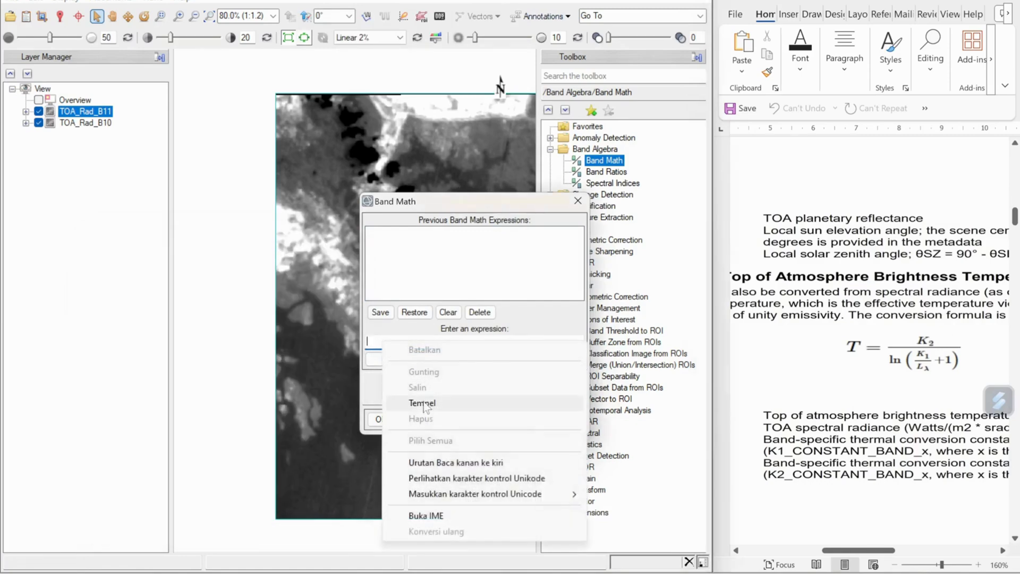
left_click(422, 403)
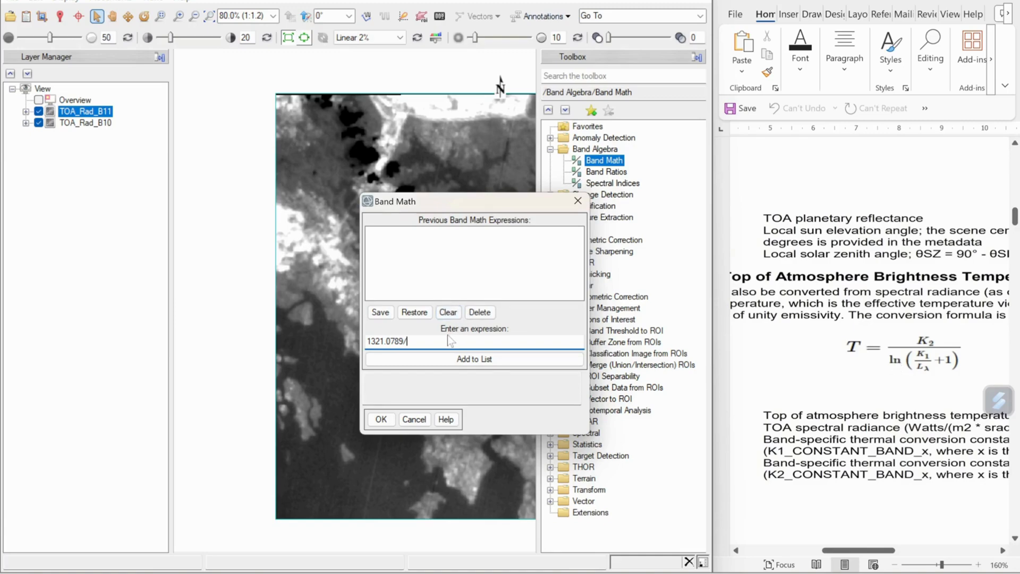
type("alog(")
Step: Return to the metadata file and copy the band 10 K1 constant, 774.8853
mouse_move(701, 573)
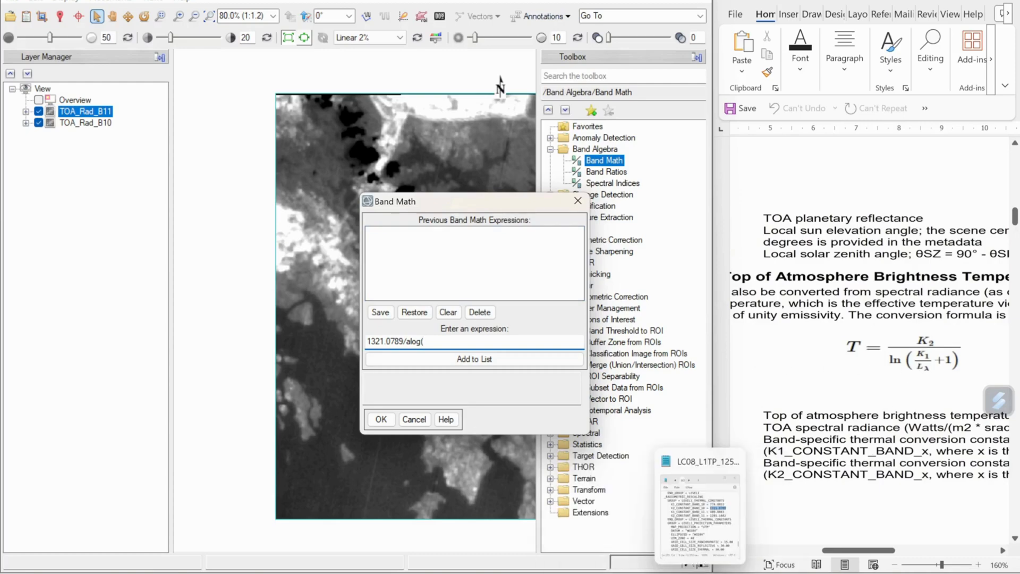
left_click(697, 519)
left_click(254, 339)
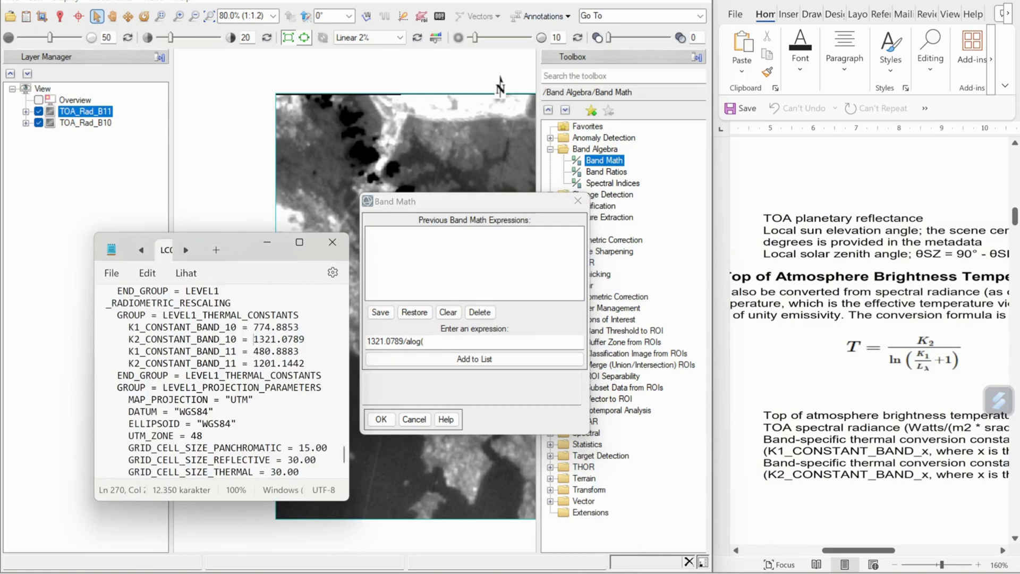
left_click_drag(254, 327, 304, 333)
key("ctrl+c")
right_click(297, 326)
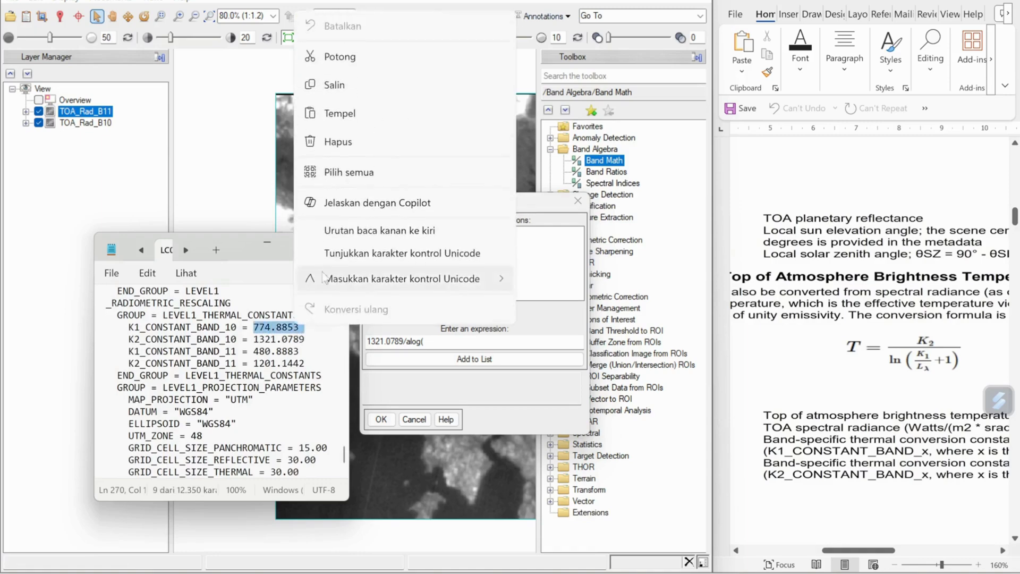
left_click(367, 86)
Step: Complete the expression as 1321.0789/alog(774.8853/B10)+1 and add it to the expression list
left_click(445, 341)
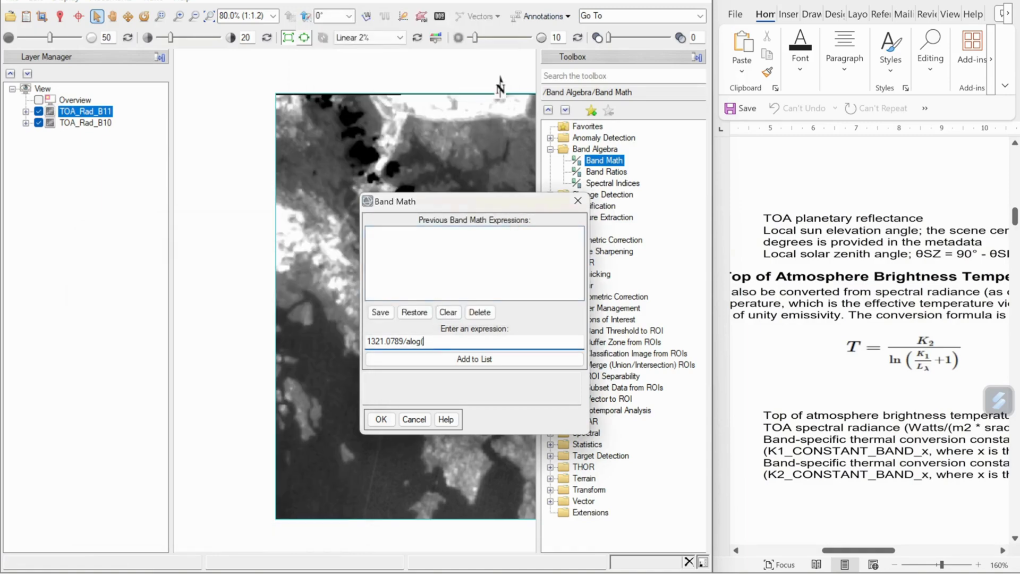
key("ctrl+v")
type("/")
key("BackSpace")
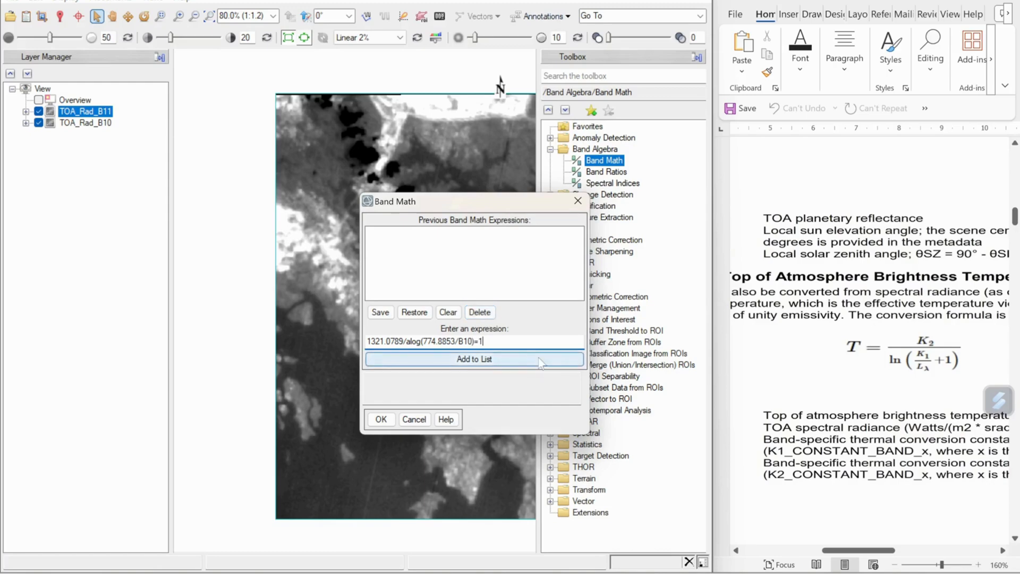
type("+")
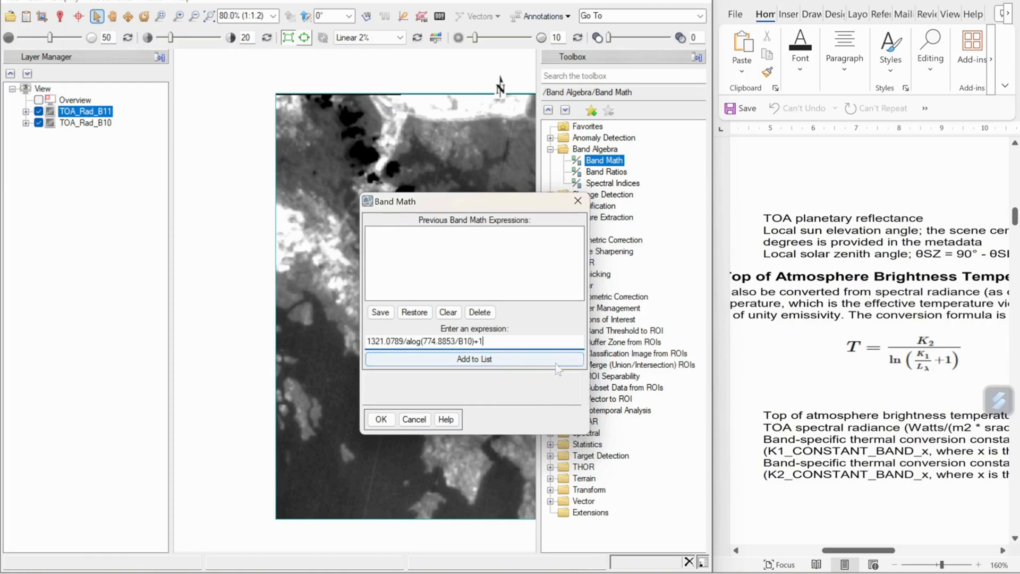
left_click(506, 365)
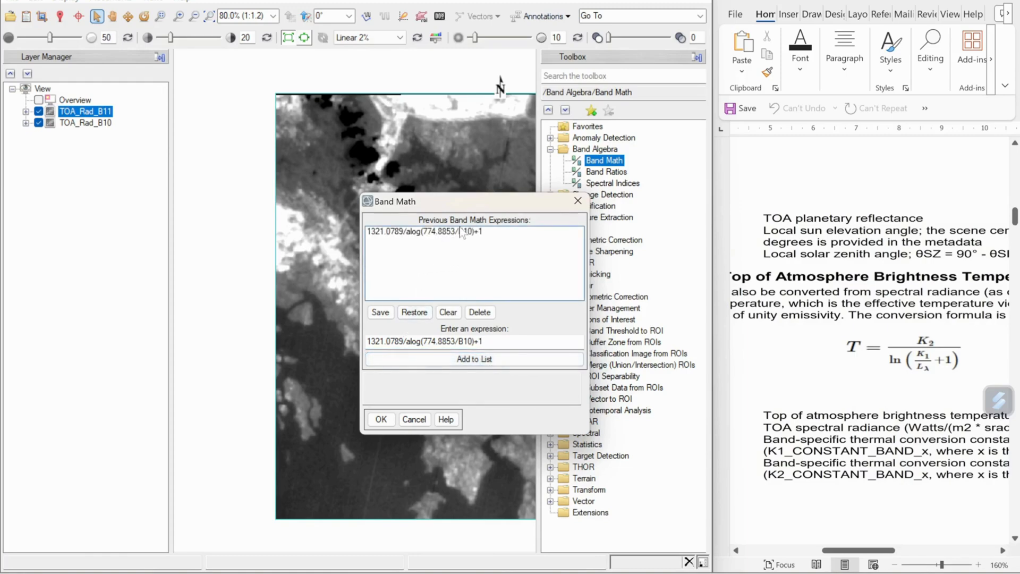
Step: Restore the saved expressions from BandMath_Brightness_Temperature_Kelvin_to_Celcius.exp in the Band_Math folder under LANDSAT 8 OLI_TIRS
left_click(422, 316)
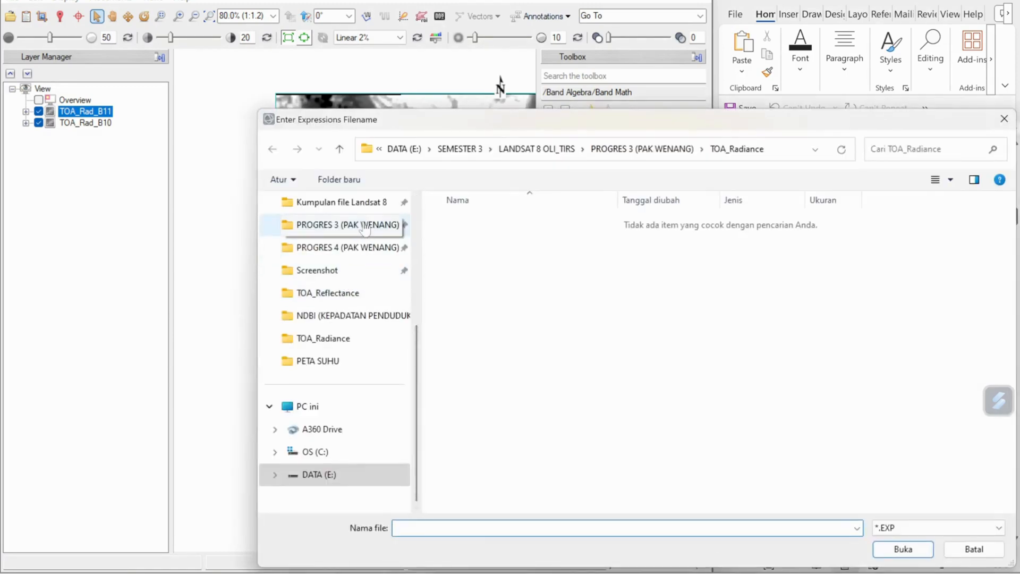
scroll(344, 246, "up", 1)
scroll(343, 247, "up", 1)
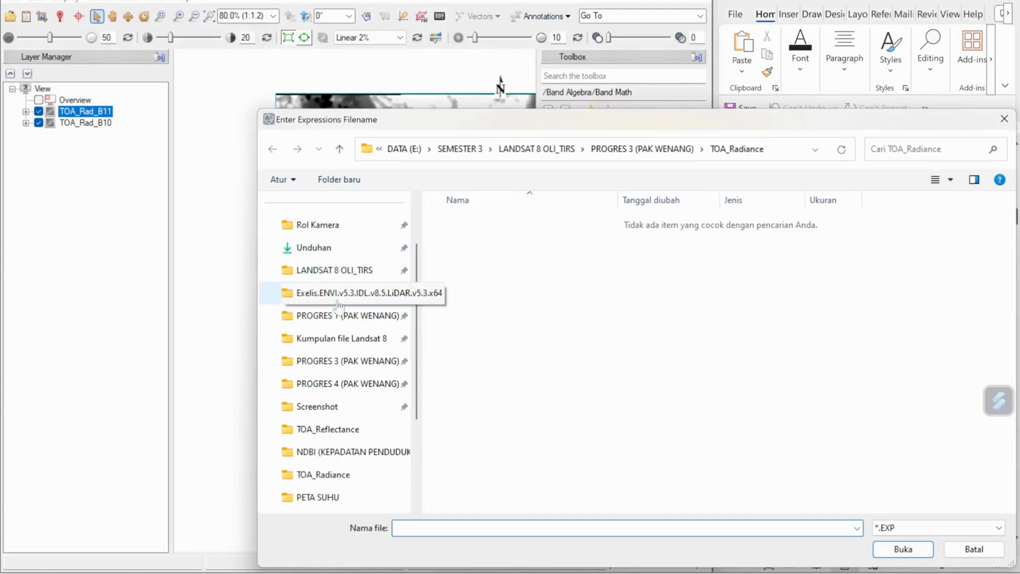
left_click(344, 274)
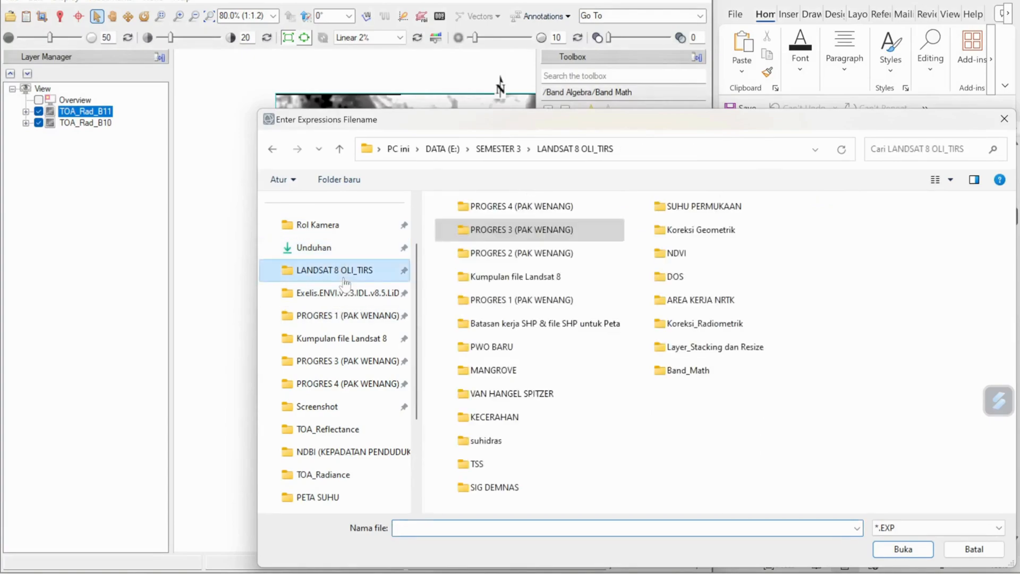
double_click(702, 372)
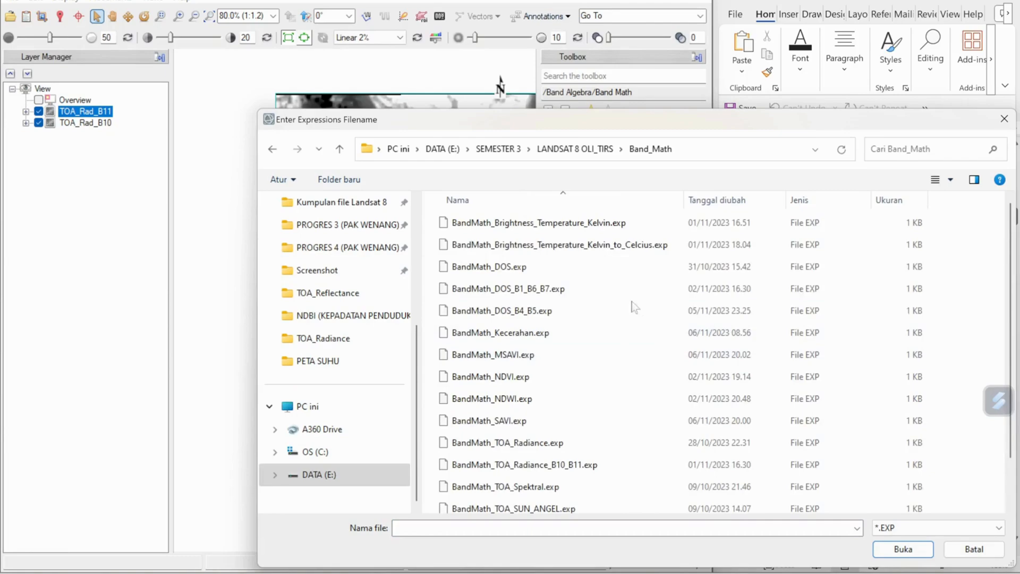
left_click(587, 247)
left_click(992, 490)
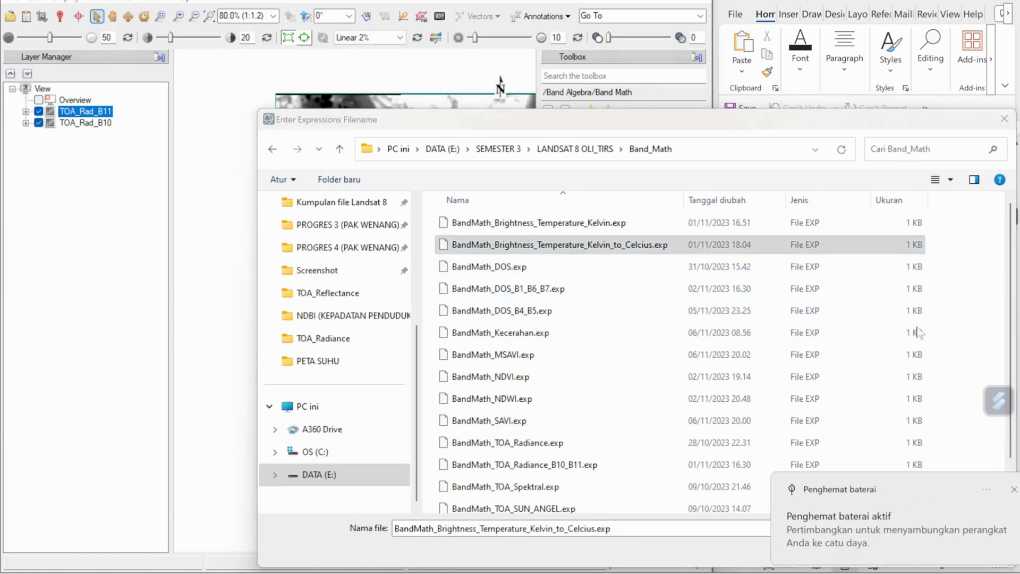
left_click(726, 227)
left_click(910, 550)
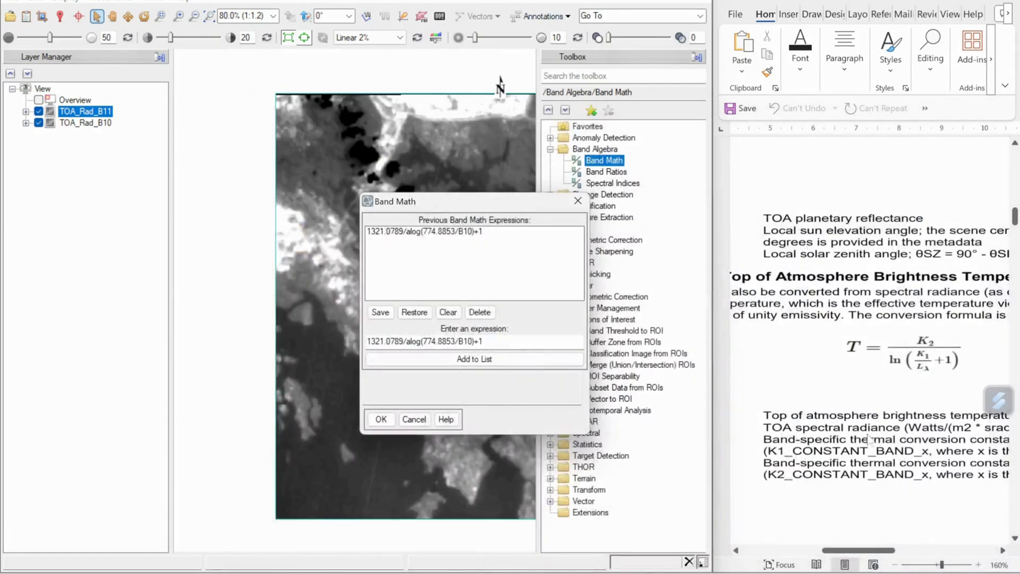
left_click(415, 312)
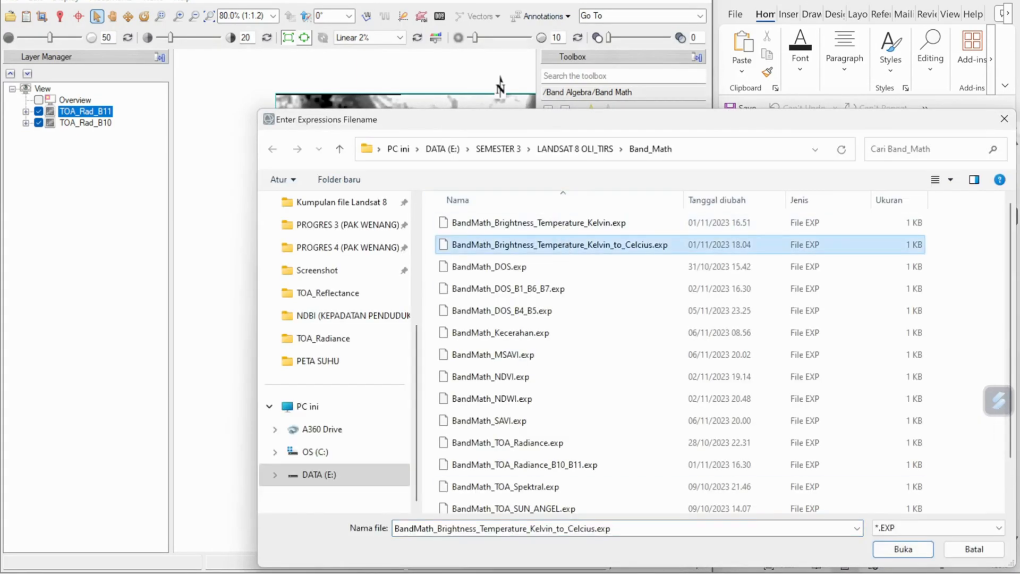
left_click(885, 553)
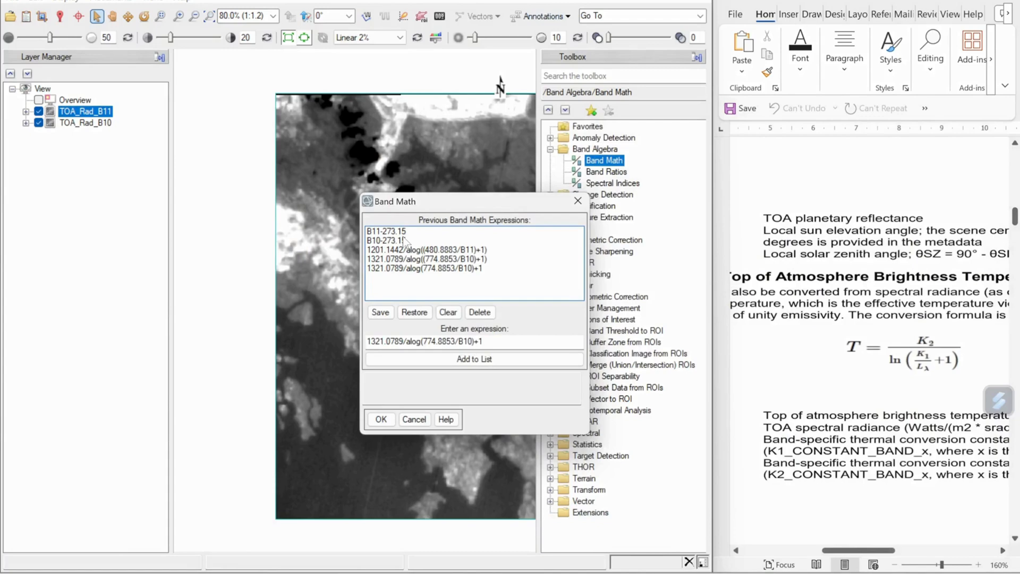
Step: Correct the band 10 expression to 1321.0789/alog((774.8853/B10)+1) and delete the incorrectly bracketed 1321.0789/alog(774.8853/B10)+1 from the expression list
key("XF86MonBrightnessUp")
left_click(423, 270)
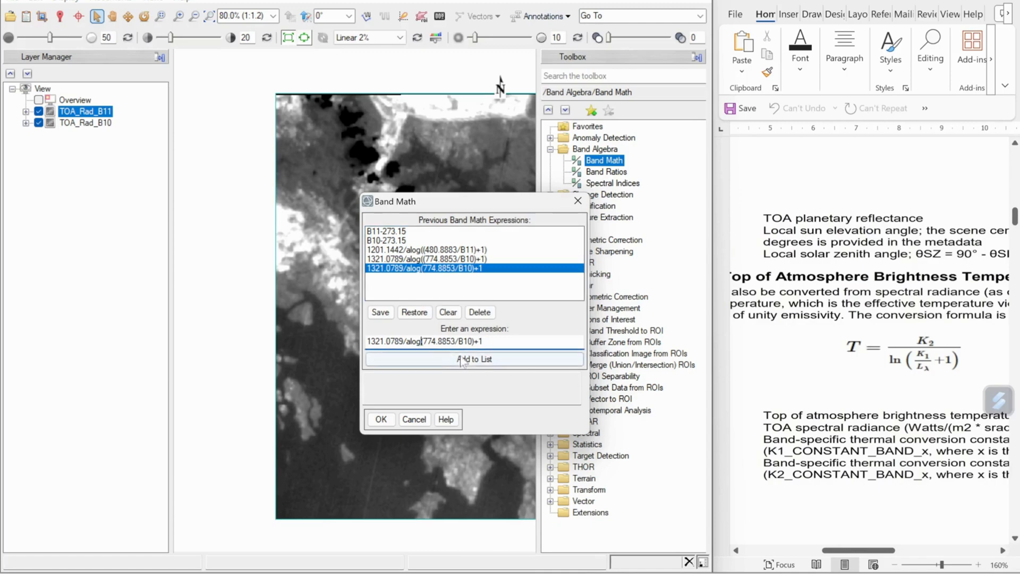
type("(")
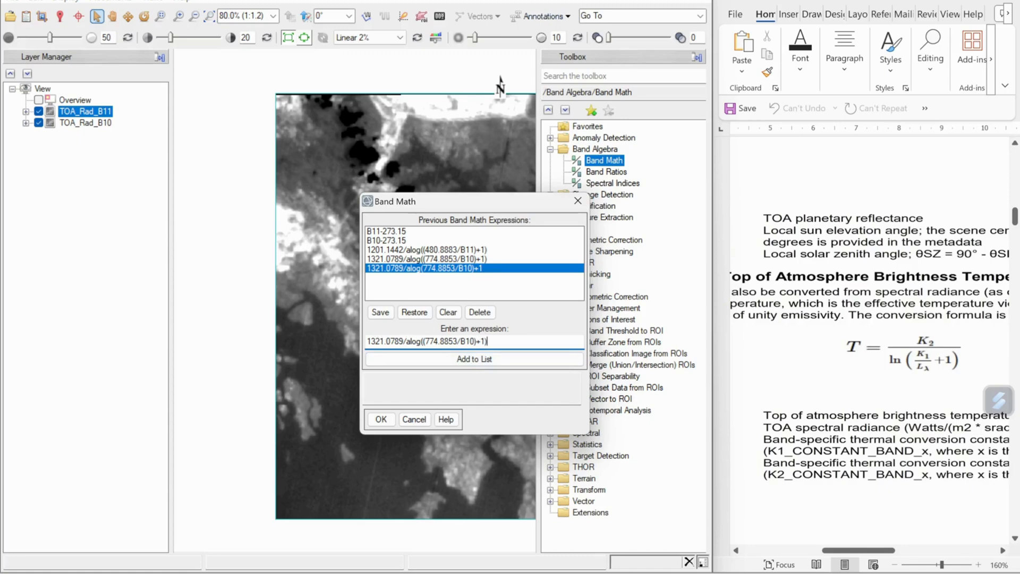
mouse_move(412, 342)
left_mouse_down()
mouse_move(375, 341)
mouse_move(404, 341)
left_mouse_up()
left_click_drag(405, 341, 367, 341)
left_click(475, 270)
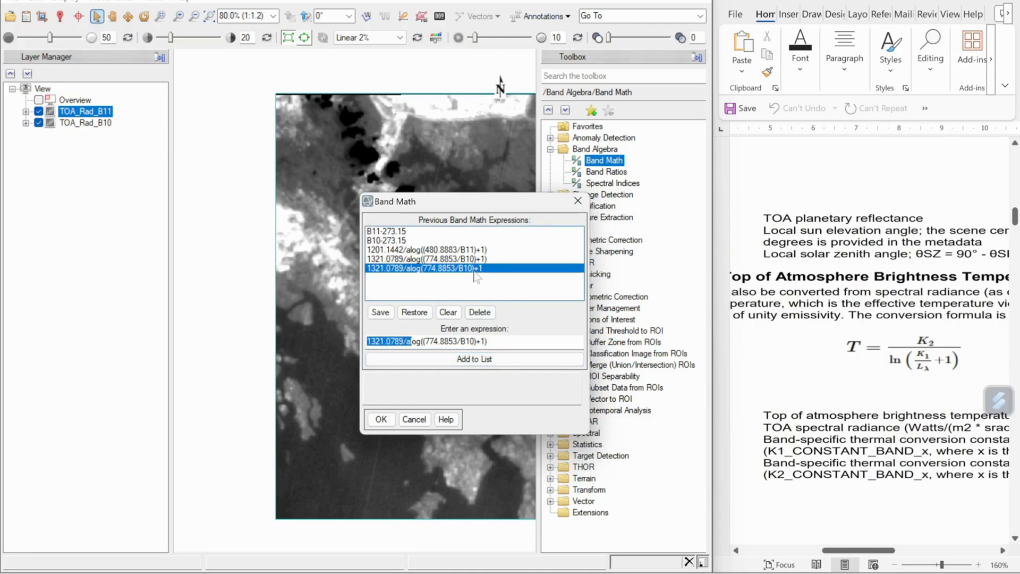
left_click(478, 313)
left_click(438, 260)
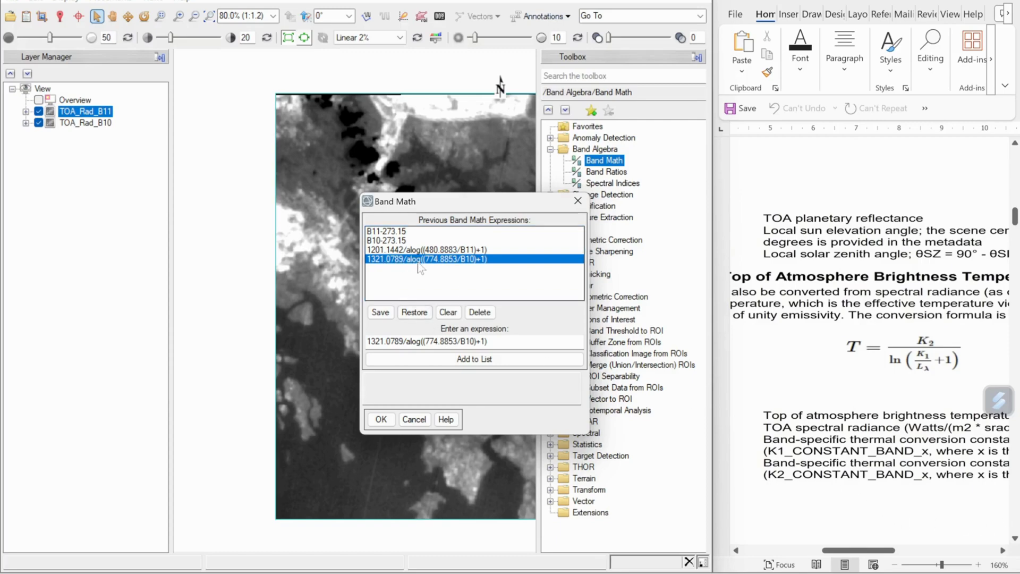
Step: Check the band 11 expression 1201.1442/alog((480.8883/B11)+1) against the thermal constants in the metadata file and close the file
left_click(478, 253)
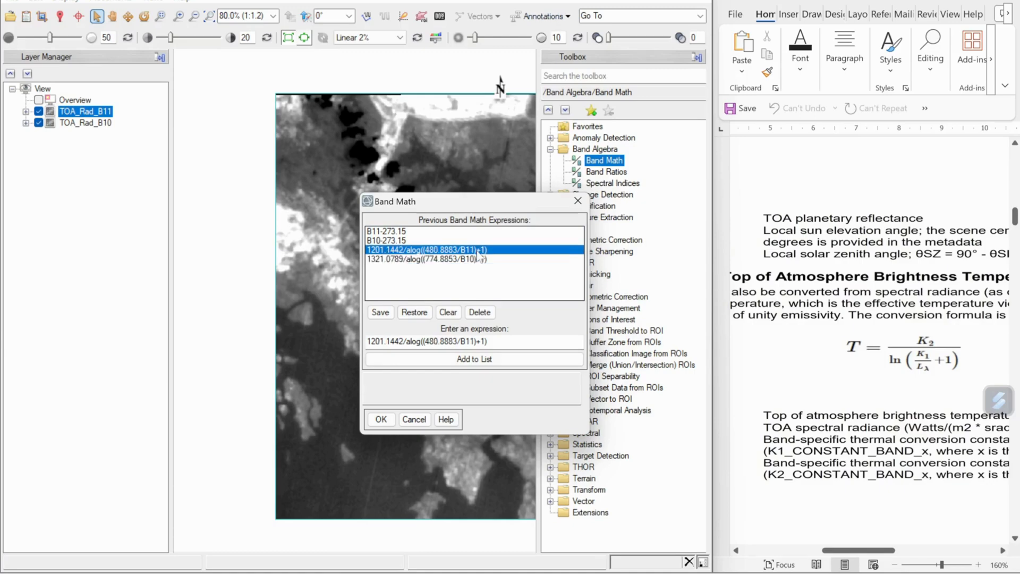
left_click(698, 462)
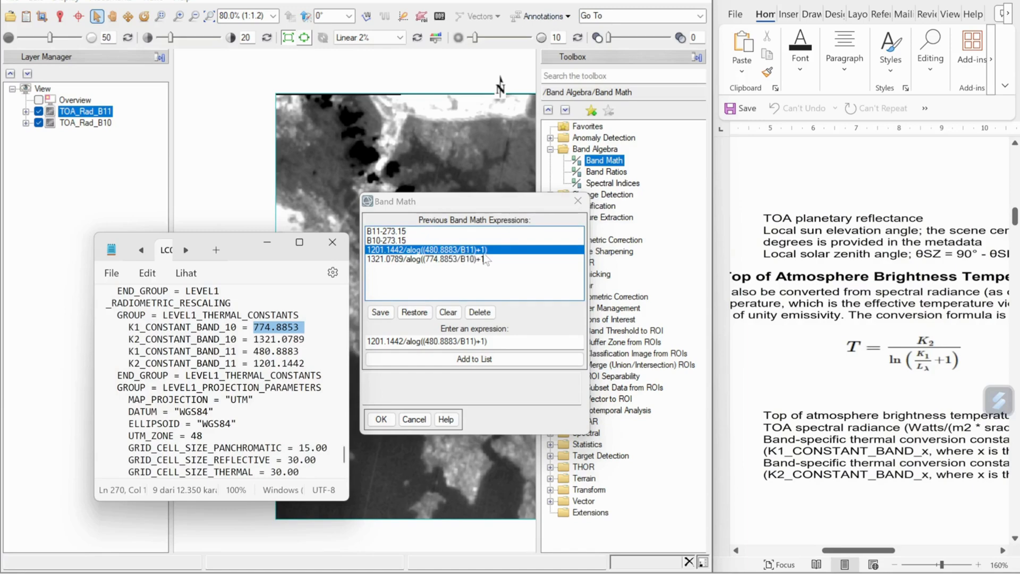
left_click(333, 242)
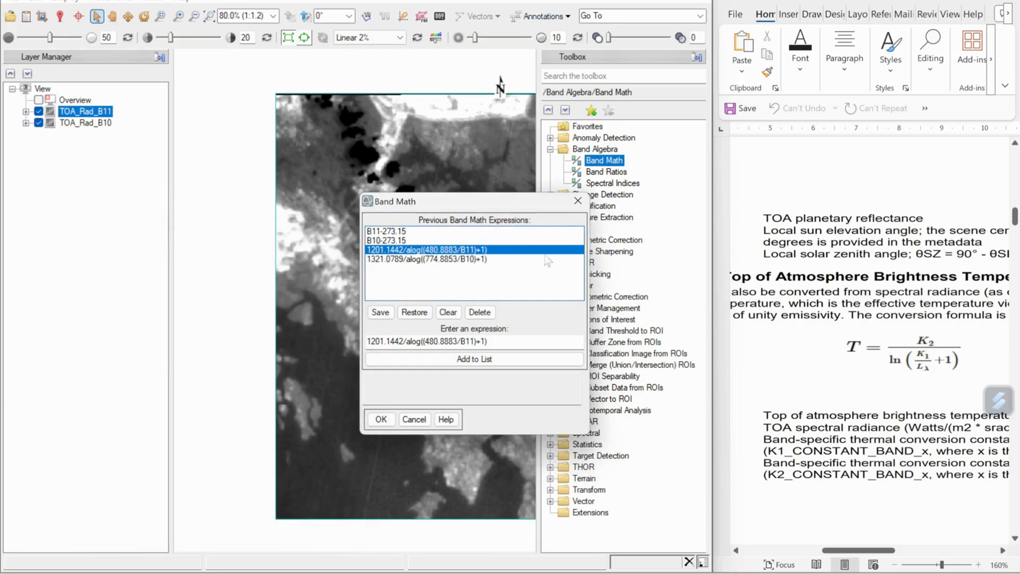
Step: Close the Word formula document and the Band Math dialog, and enlarge the ENVI window to the full screen
left_click(1003, 2)
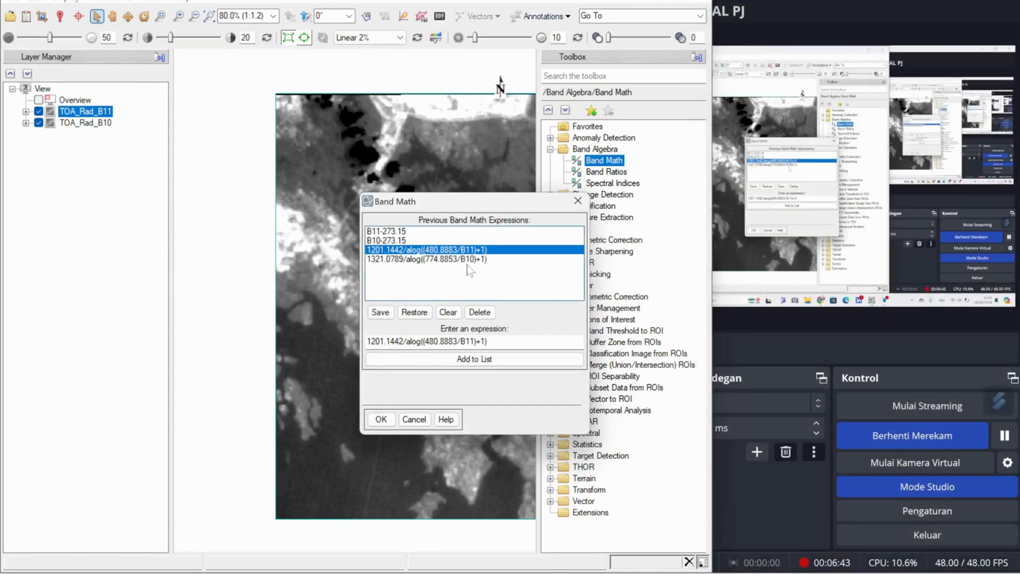
left_click(469, 260)
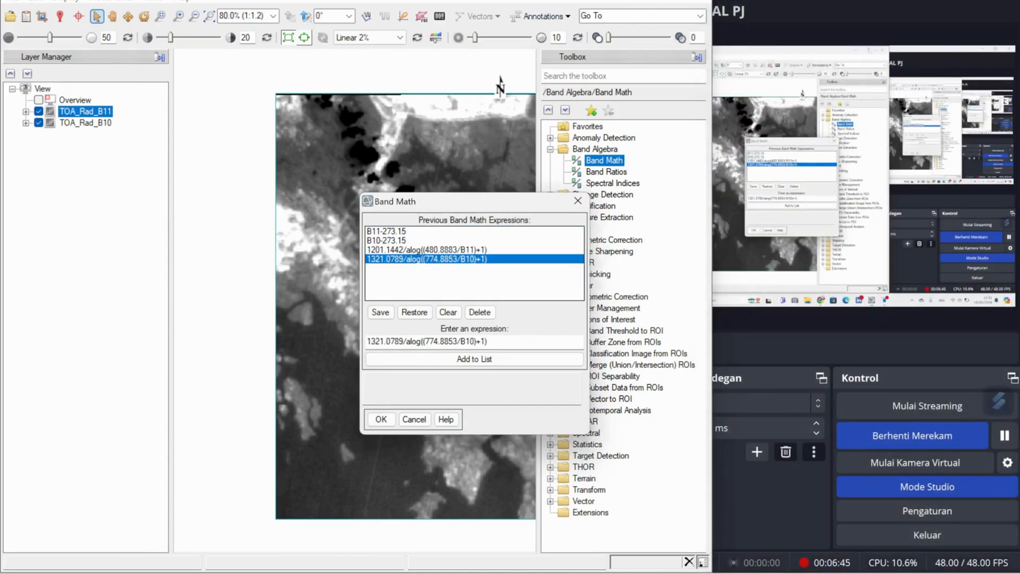
left_click(577, 200)
left_click(663, 1)
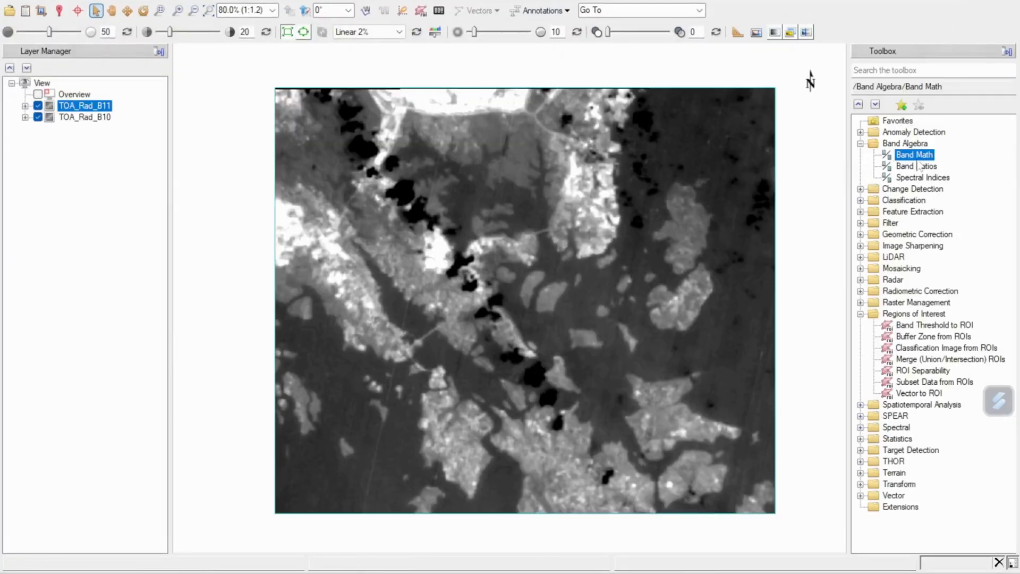
Step: Start Band Math with 1321.0789/alog((774.8853/B10)+1) and pair the variable B10 with the TOA_Rad_B10 band
double_click(928, 155)
left_click(468, 259)
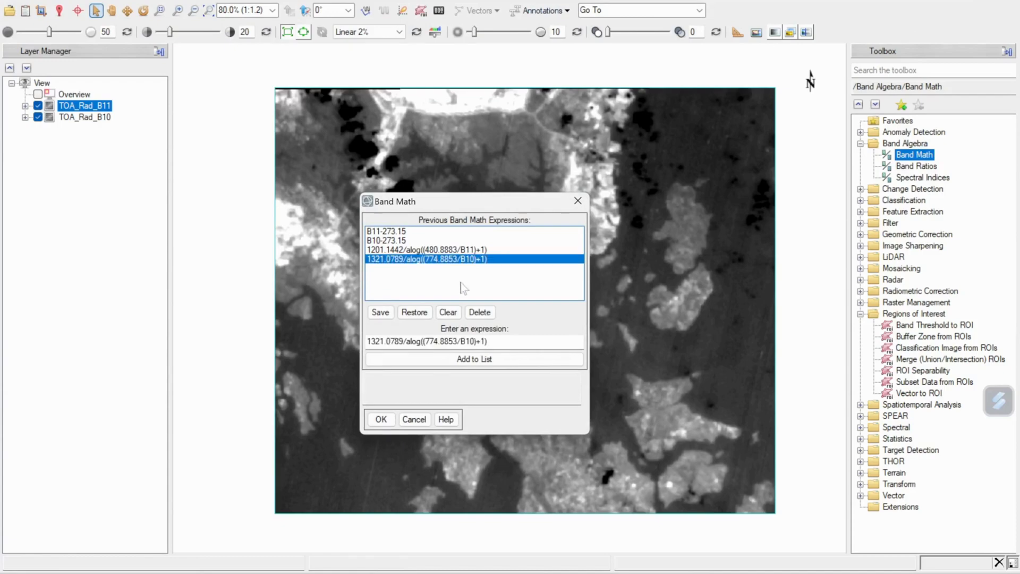
left_click(381, 419)
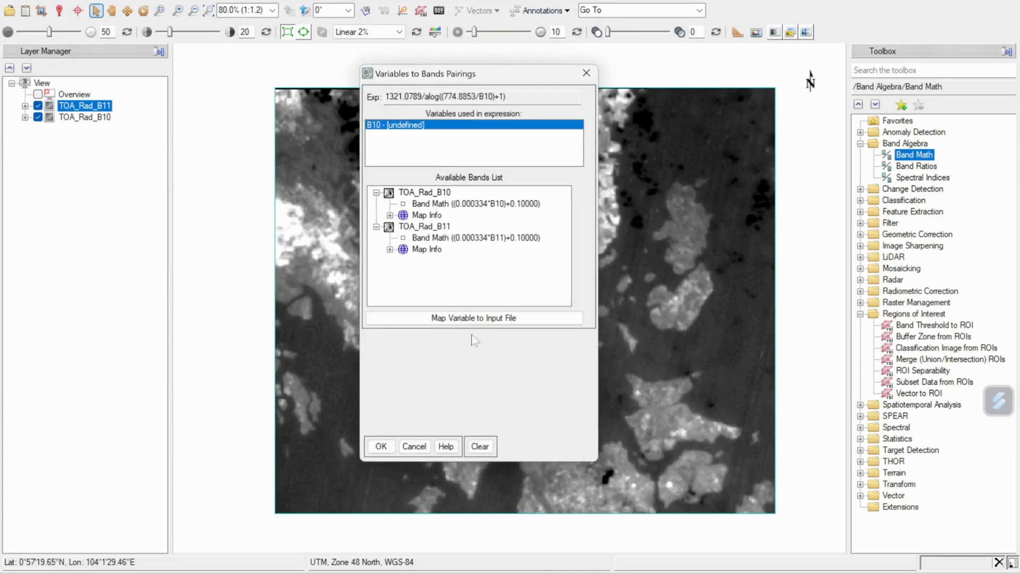
left_click(465, 205)
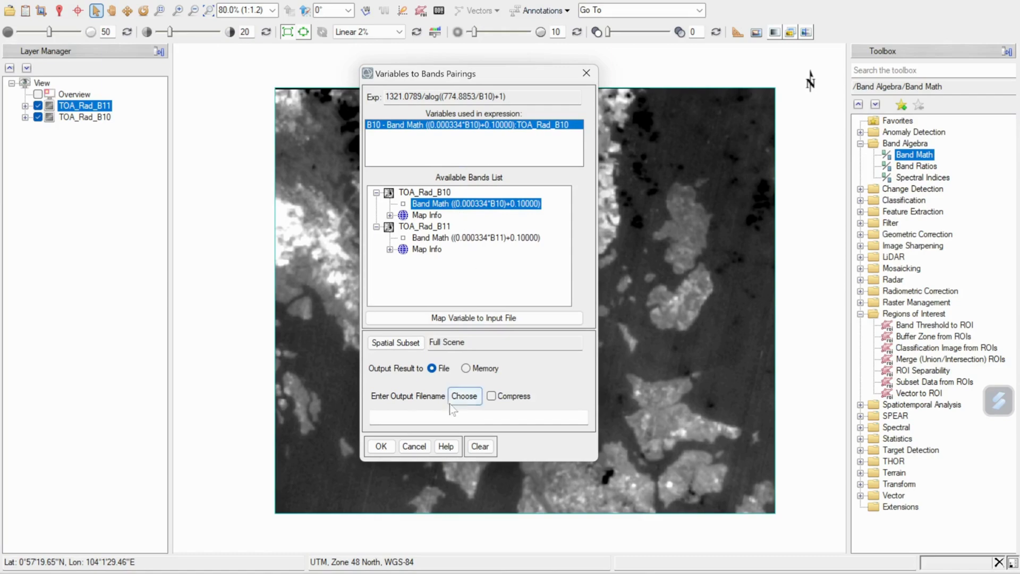
Step: Choose an output file location and create a new folder named "suhu contoh" inside the PROGRES 4 folder
left_click(464, 396)
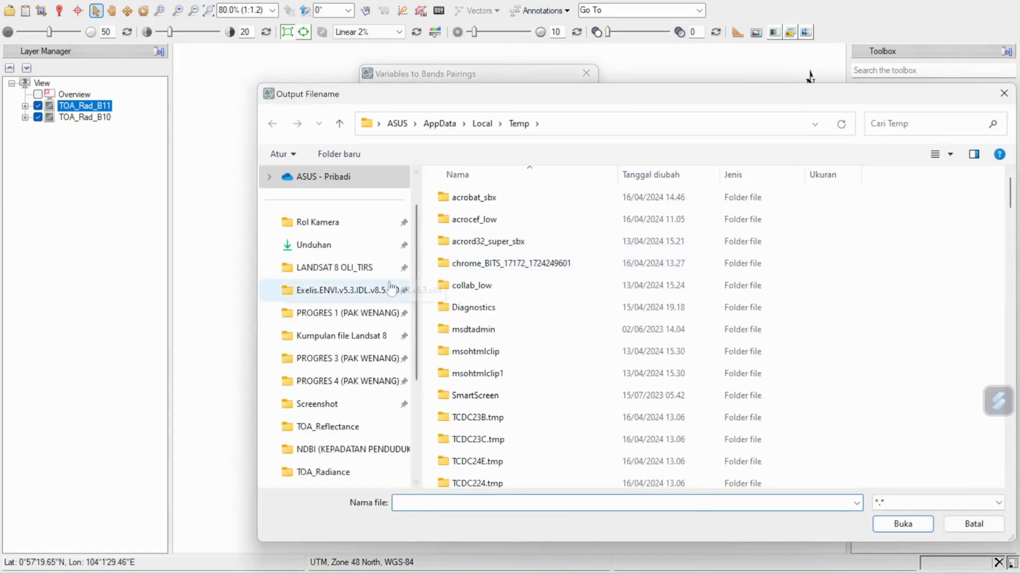
left_click(370, 391)
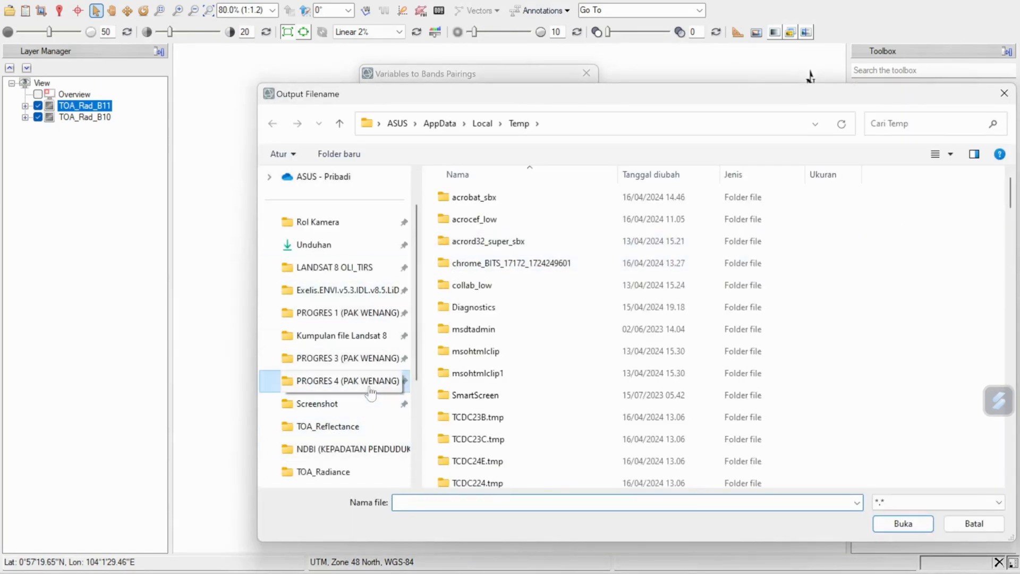
left_click(646, 225)
double_click(646, 224)
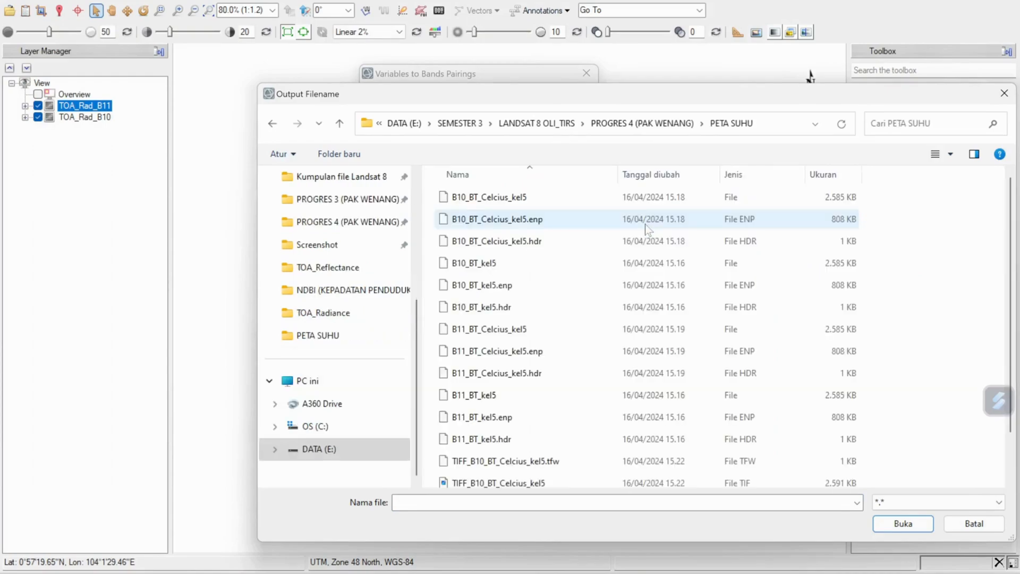
left_click(272, 124)
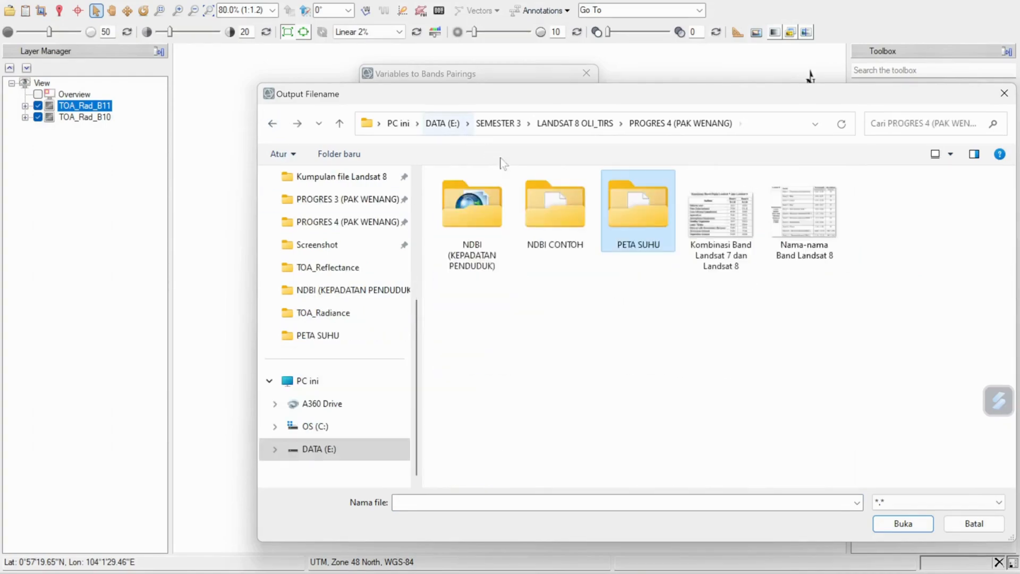
right_click(580, 338)
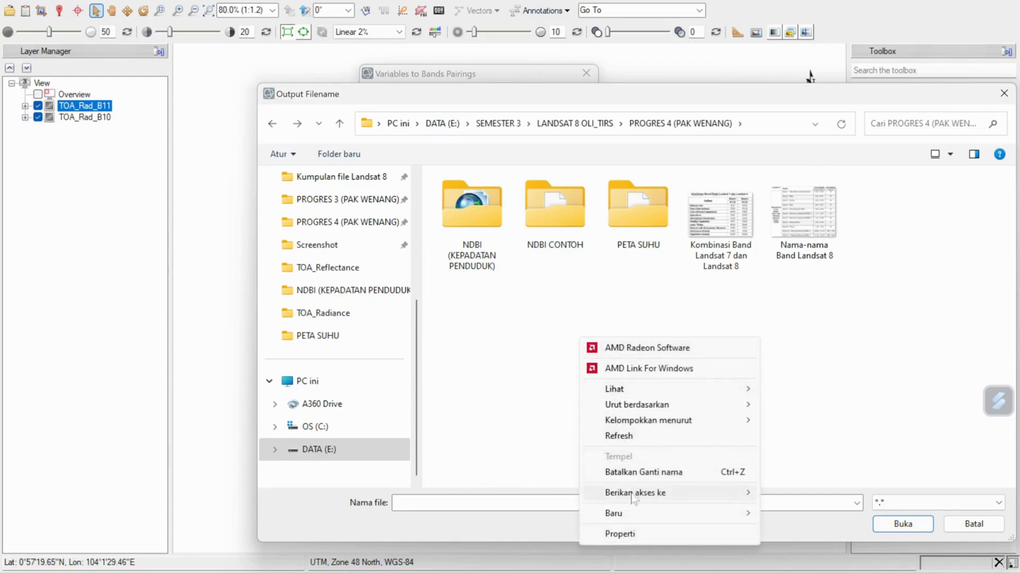
mouse_move(751, 515)
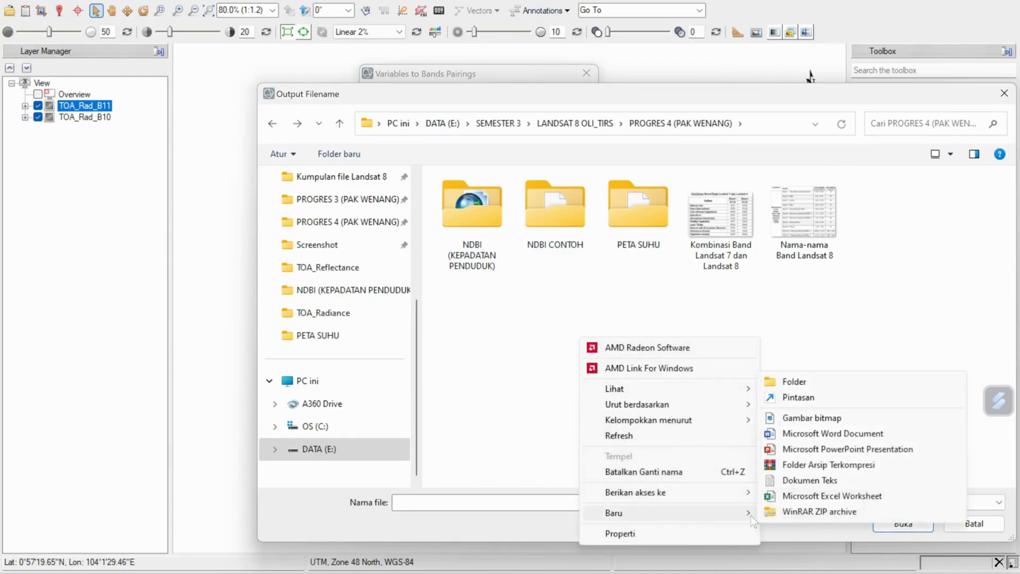
left_click(794, 381)
key("BackSpace")
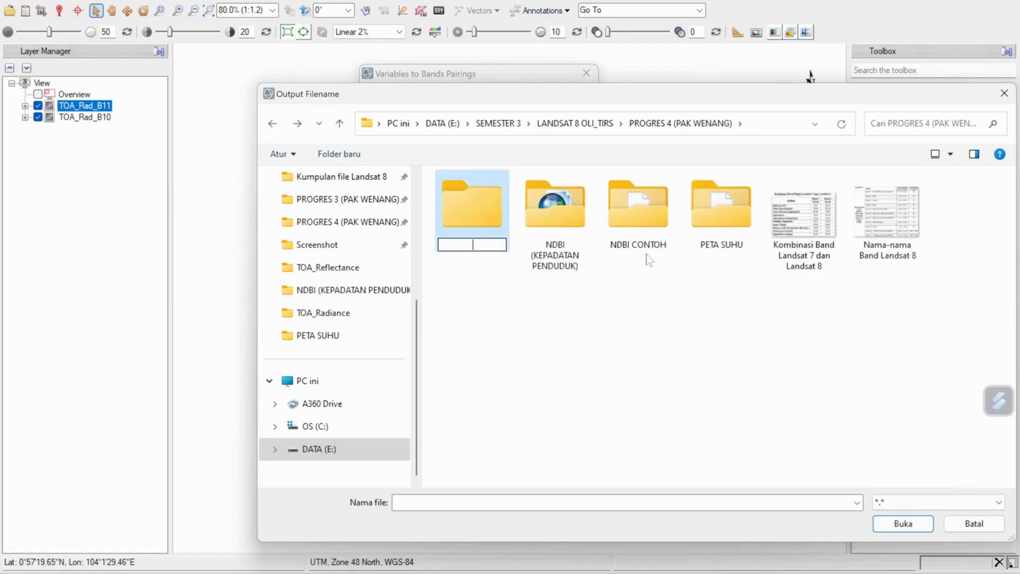
type("suhu contoh")
key("Return")
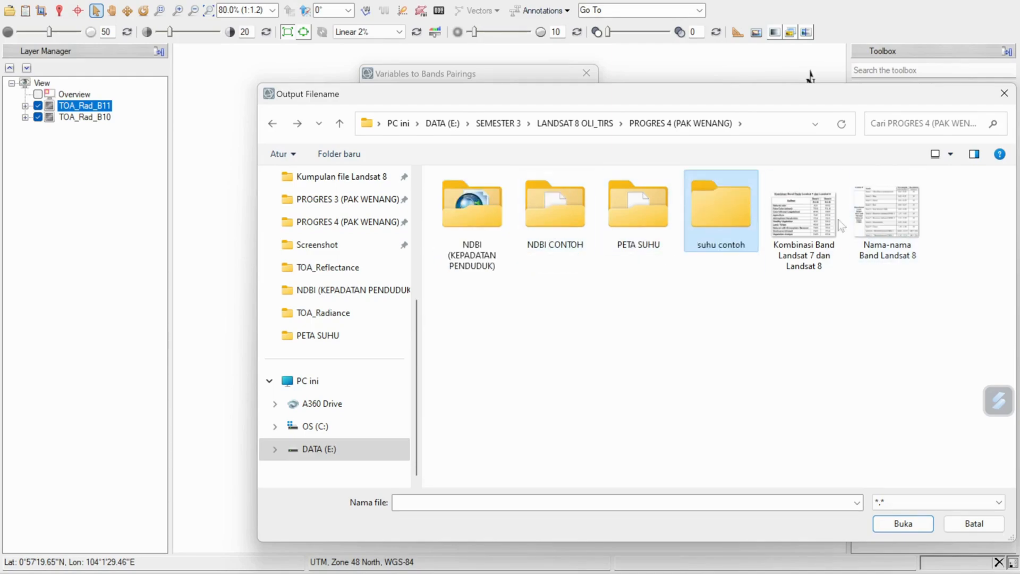
Step: Name the output file b10 in the suhu contoh folder and run the band 10 calculation
double_click(750, 231)
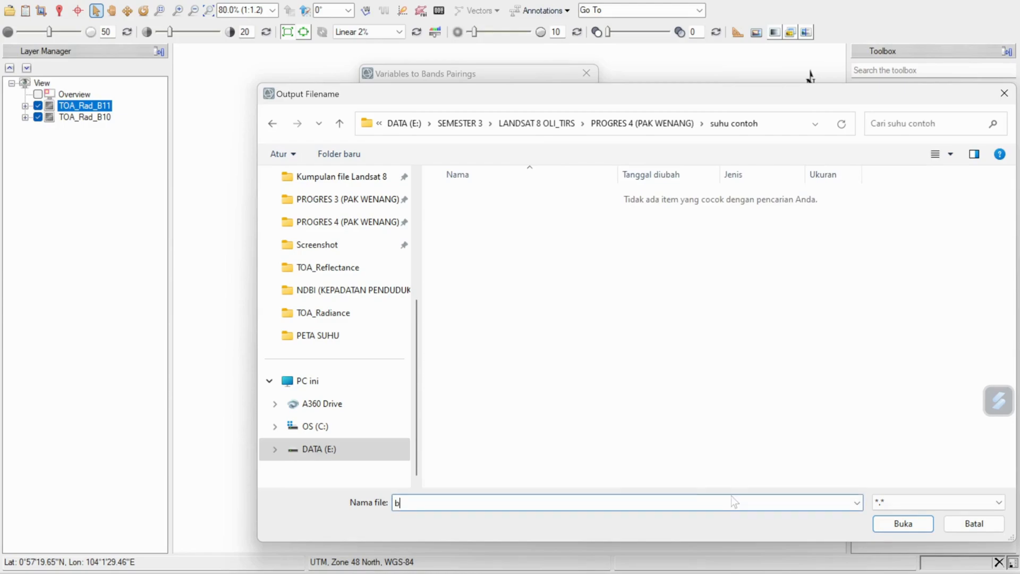
left_click(906, 525)
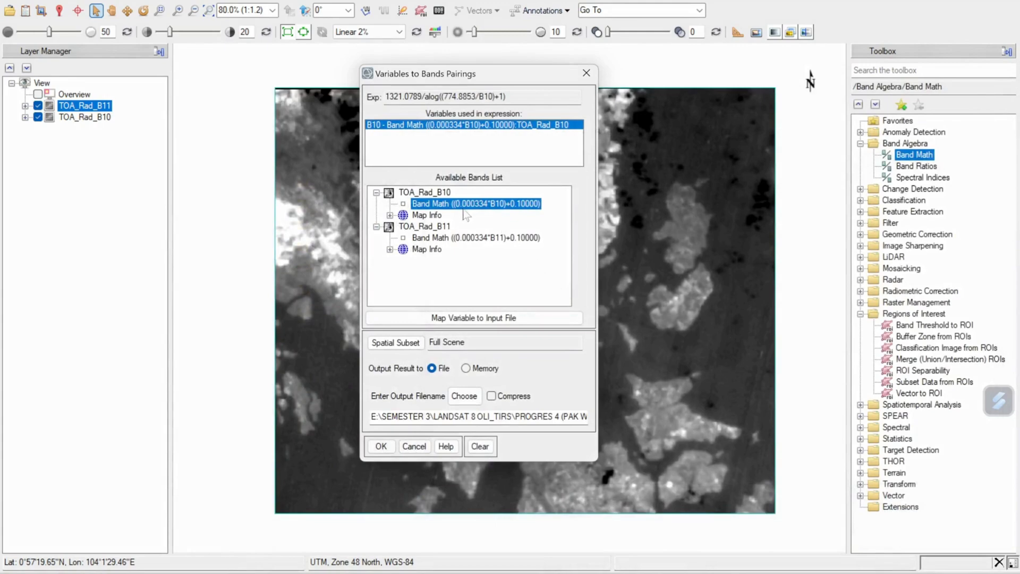
left_click(381, 446)
Step: Start Band Math with 1201.1442/alog((480.8883/B11)+1) and pair the variable B11 with the TOA_Rad_B11 band
right_click(906, 157)
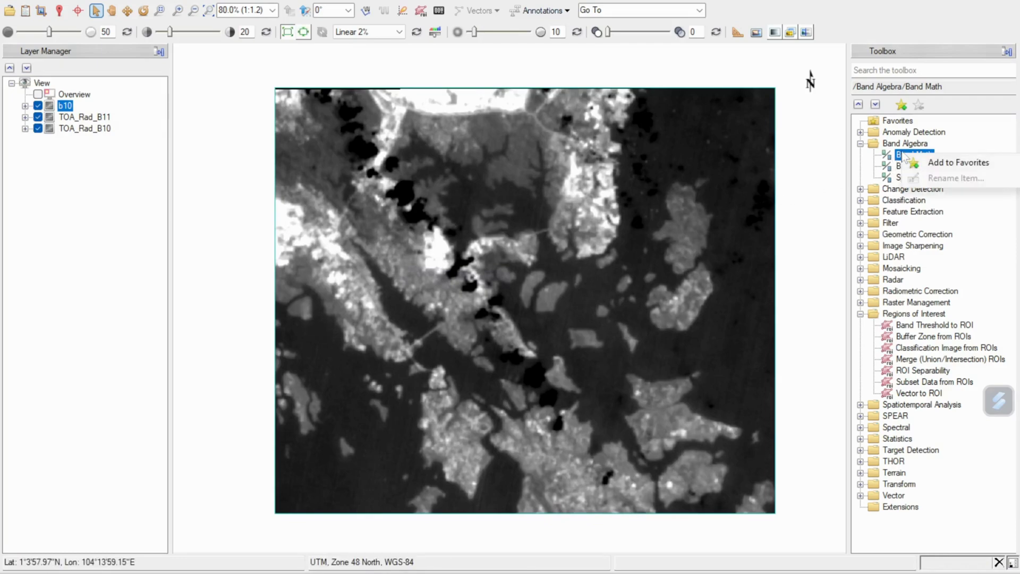
double_click(910, 155)
left_click(485, 251)
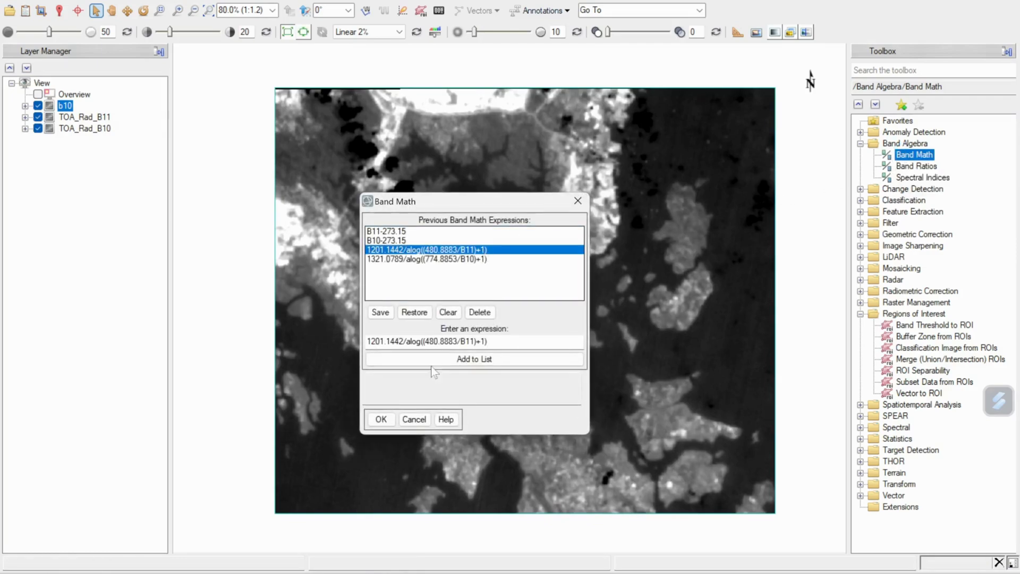
left_click(381, 419)
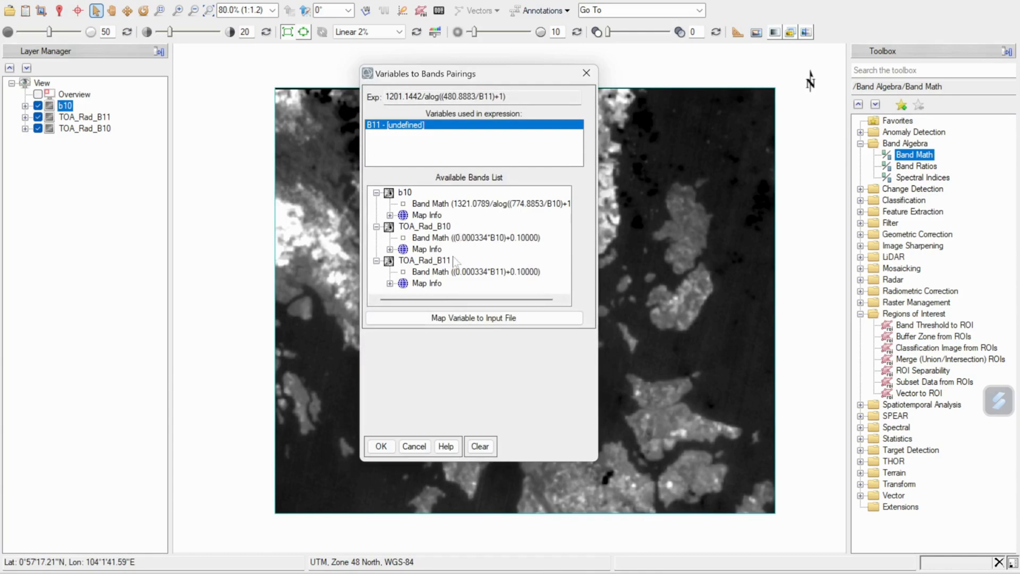
left_click(459, 273)
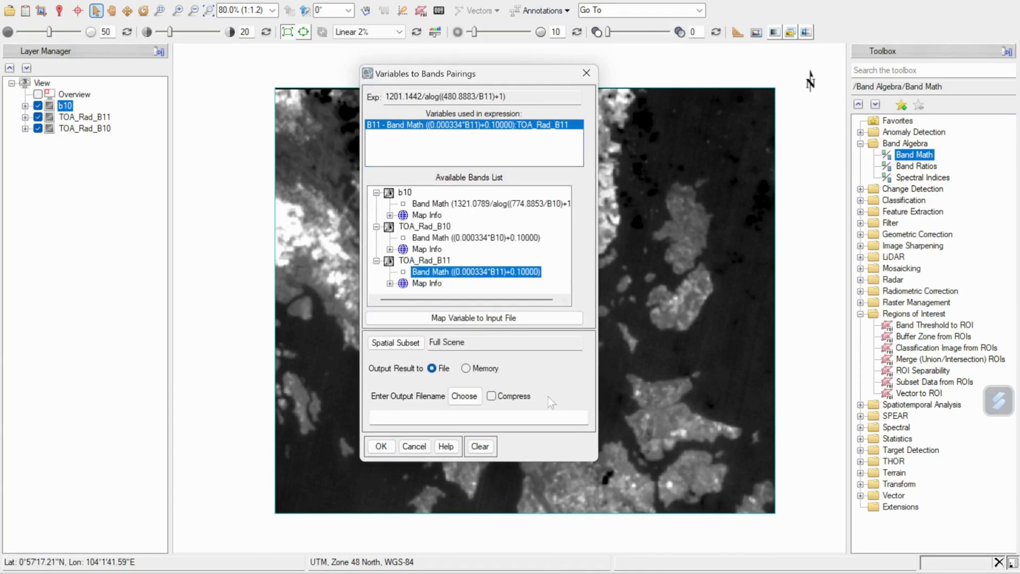
Step: Set the output file to b11 in the suhu contoh folder of PROGRES 4 and run the band 11 calculation
left_click(466, 395)
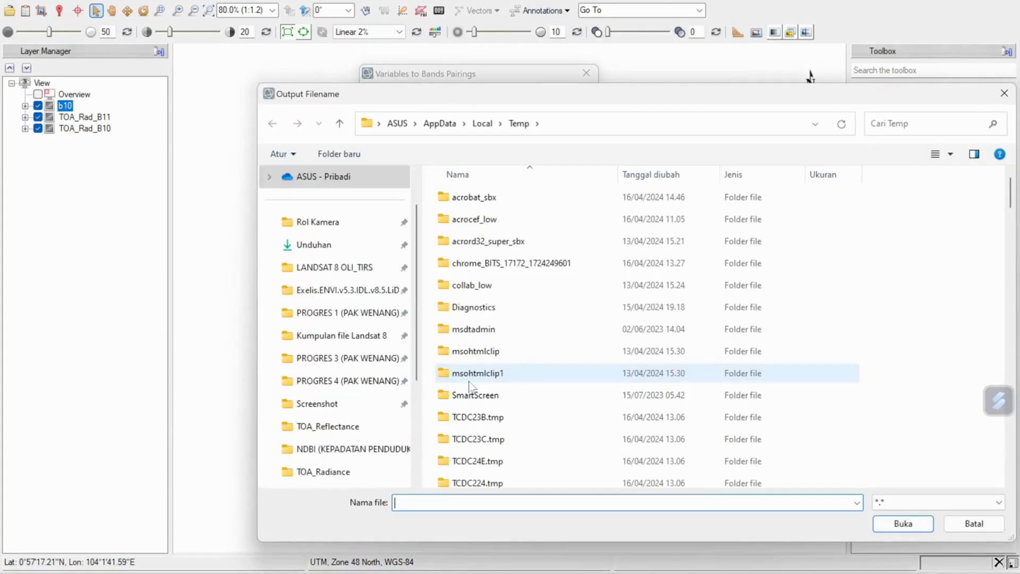
left_click(350, 381)
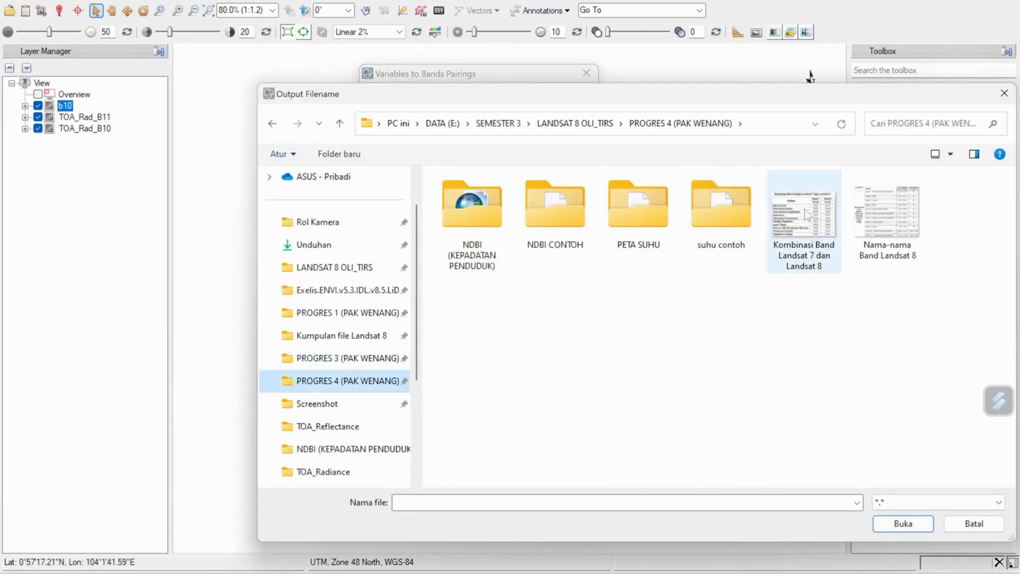
double_click(720, 234)
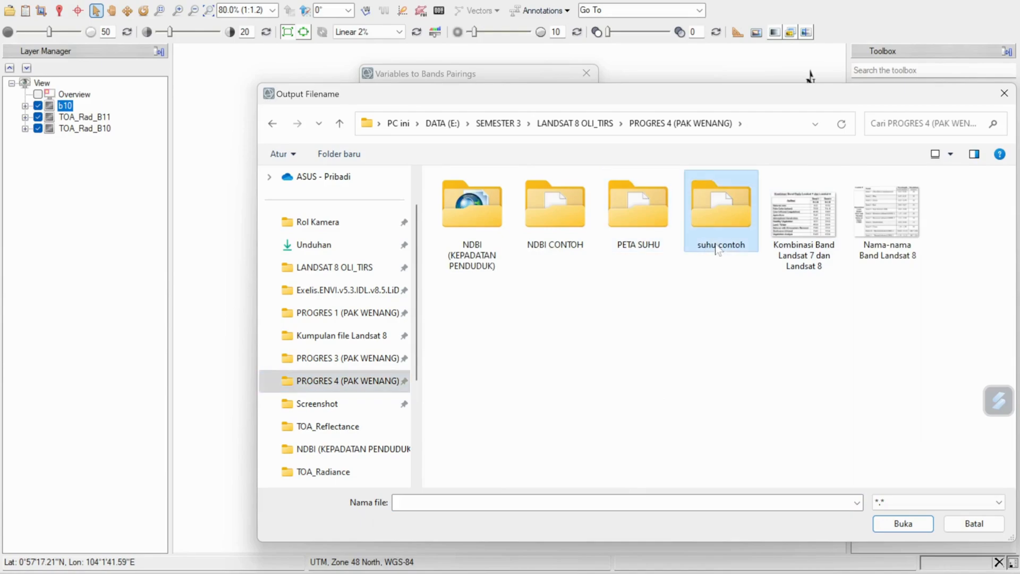
left_click(510, 199)
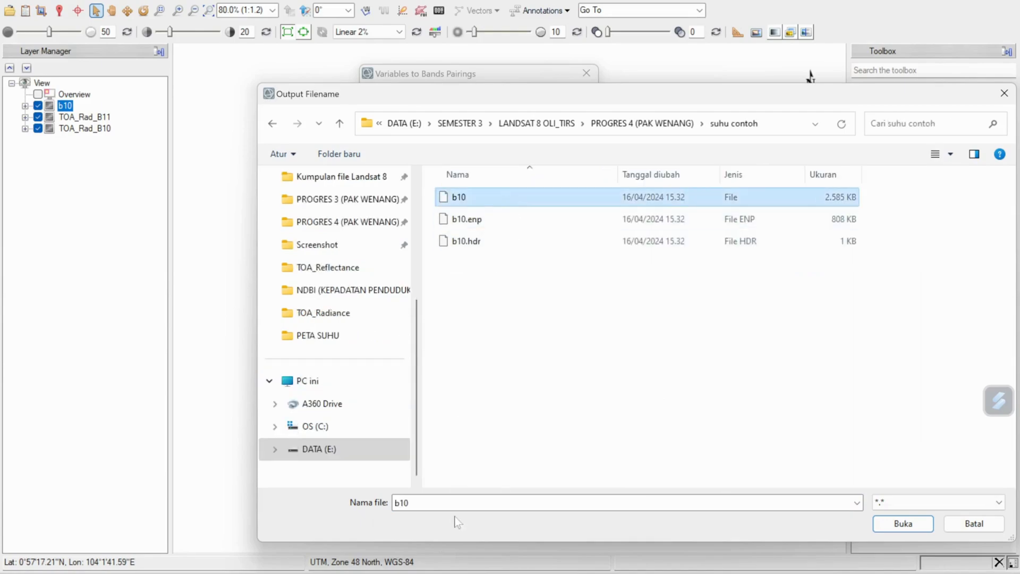
left_click(457, 503)
type("b11")
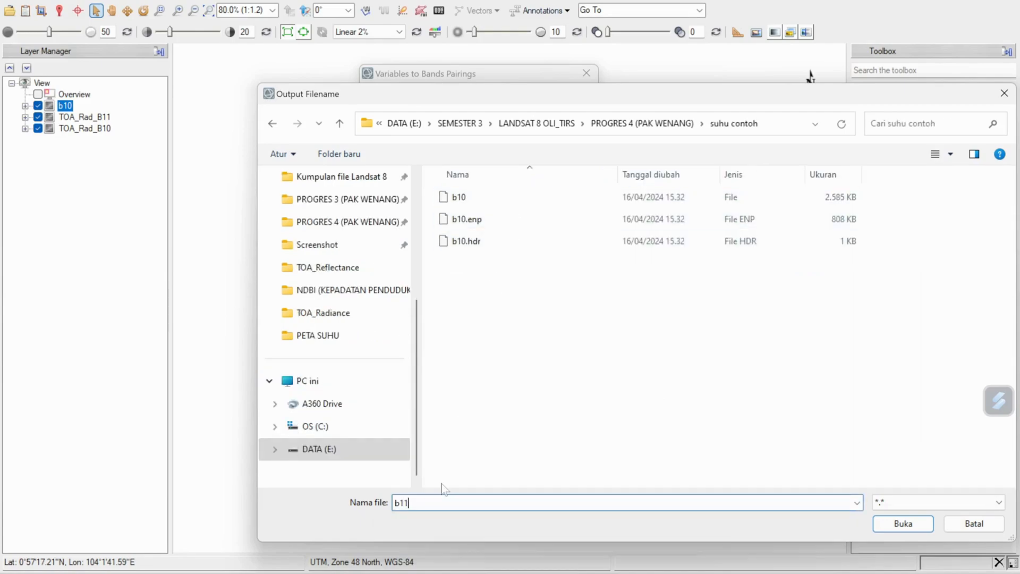
left_click(887, 523)
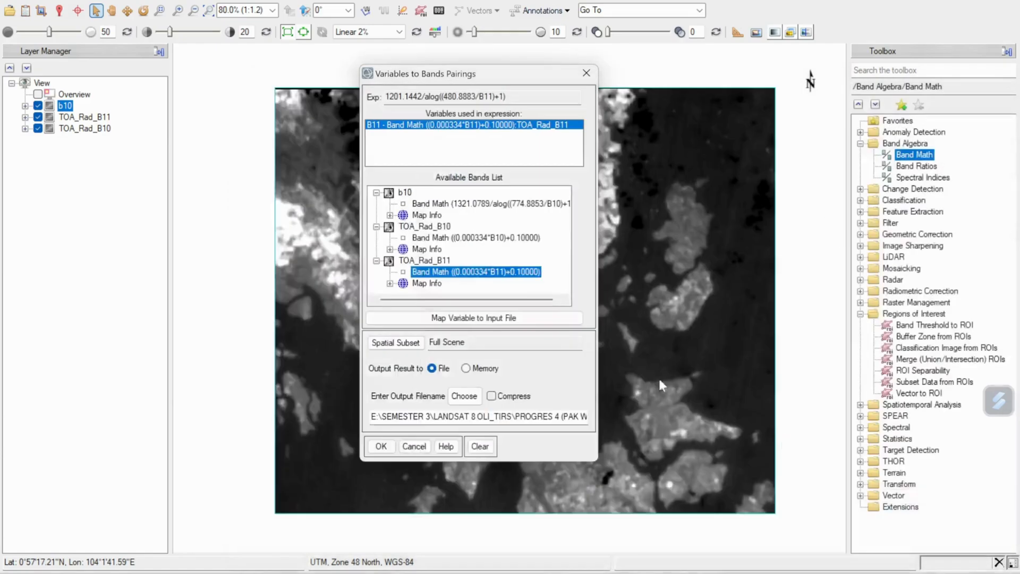
left_click(379, 449)
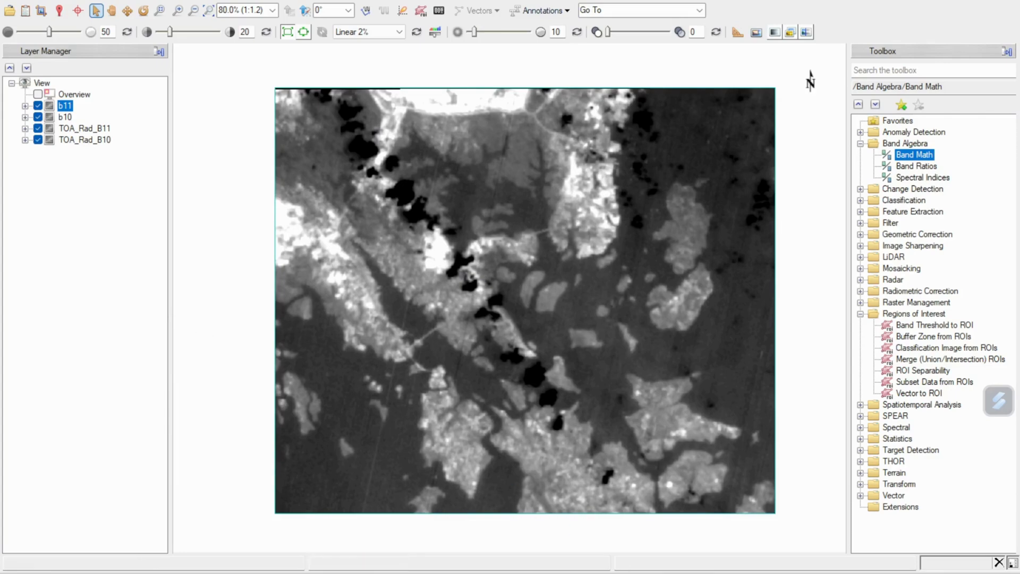
Step: Switch to File Explorer and open the MUSMUS Word document from the LANDSAT 8 OLI_TIRS folder
mouse_move(669, 573)
key("super+e")
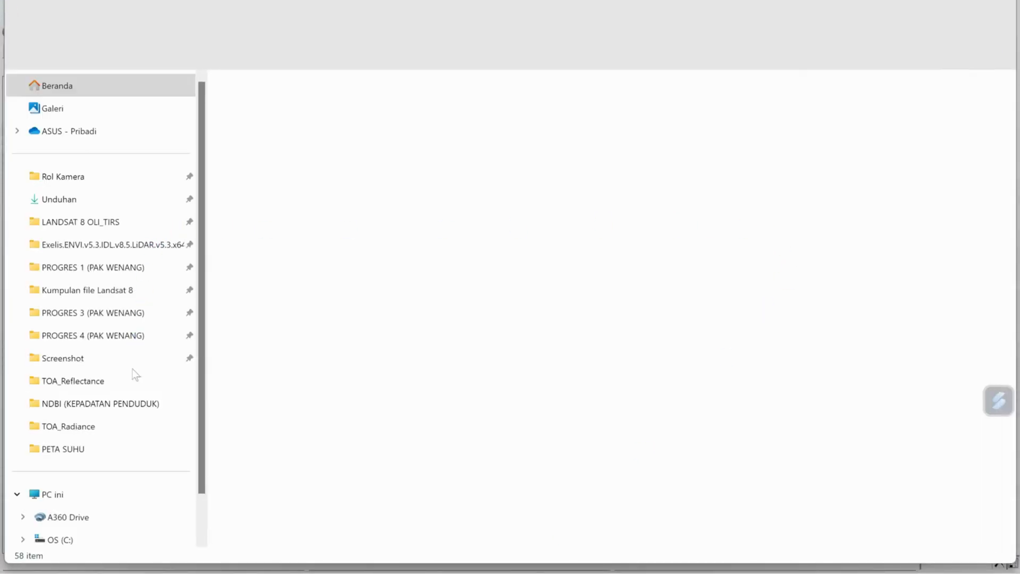
left_click(123, 229)
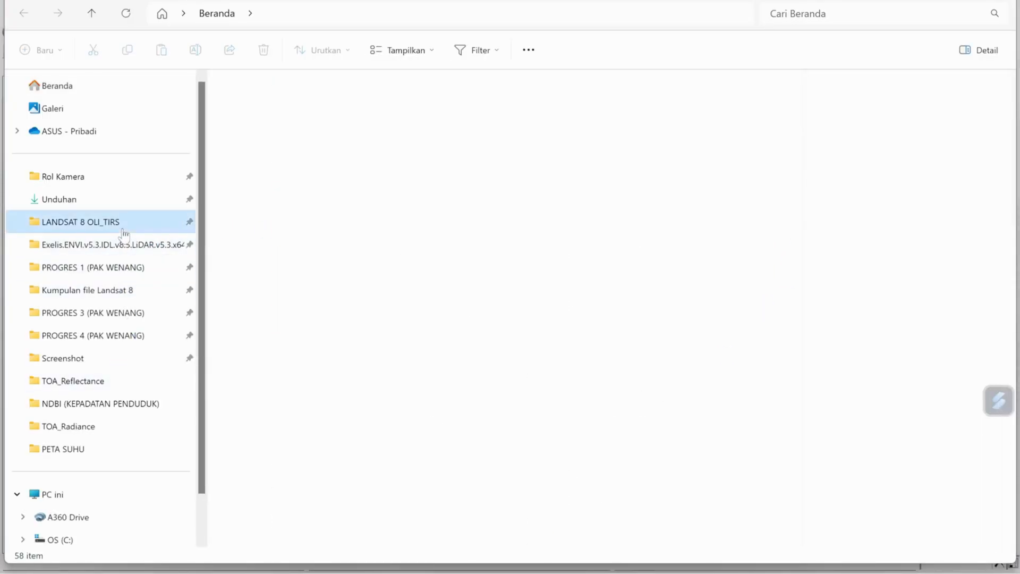
scroll(375, 488, "down", 5)
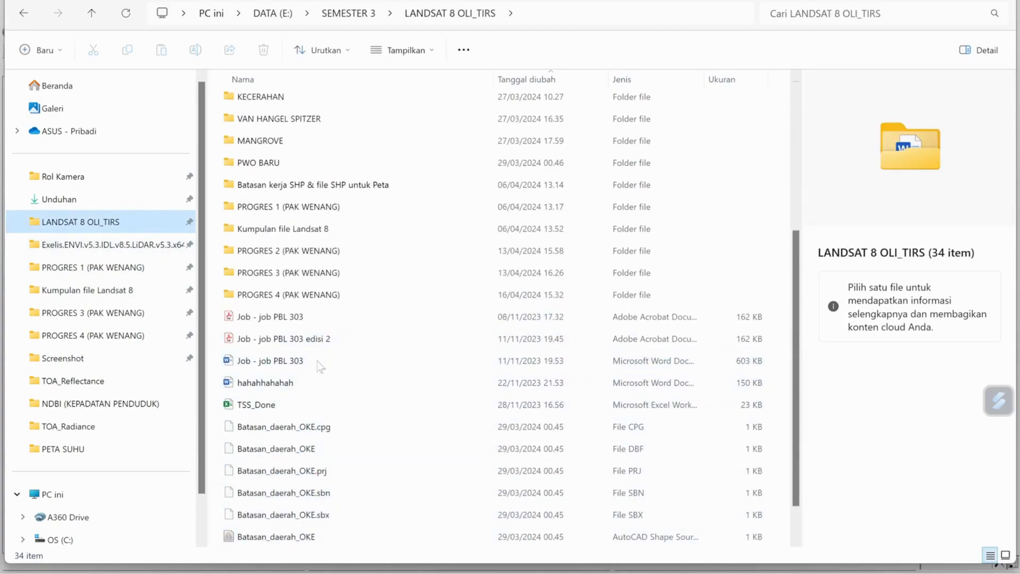
scroll(311, 513, "up", 5)
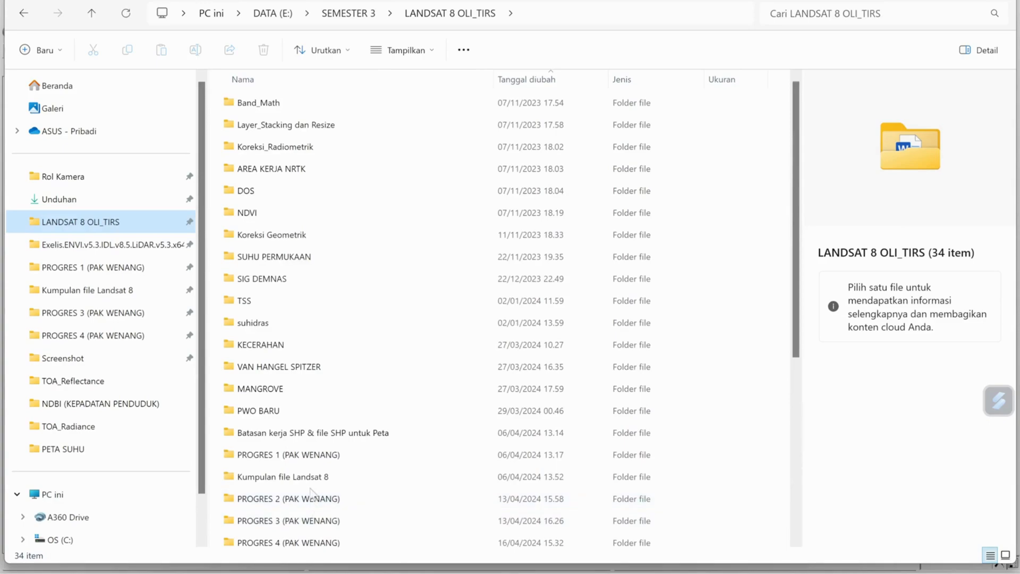
scroll(313, 494, "down", 6)
double_click(318, 538)
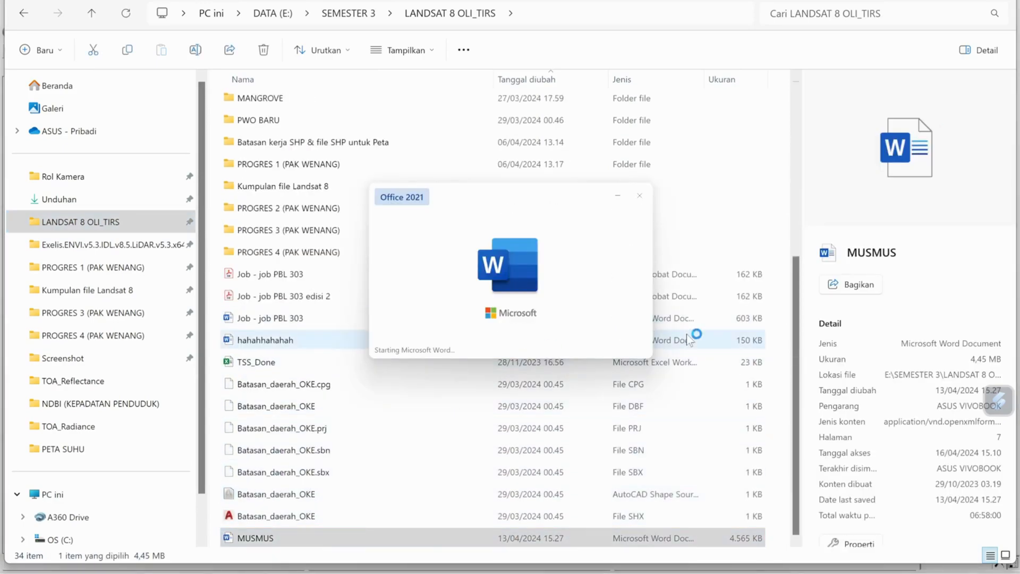
left_click(872, 146)
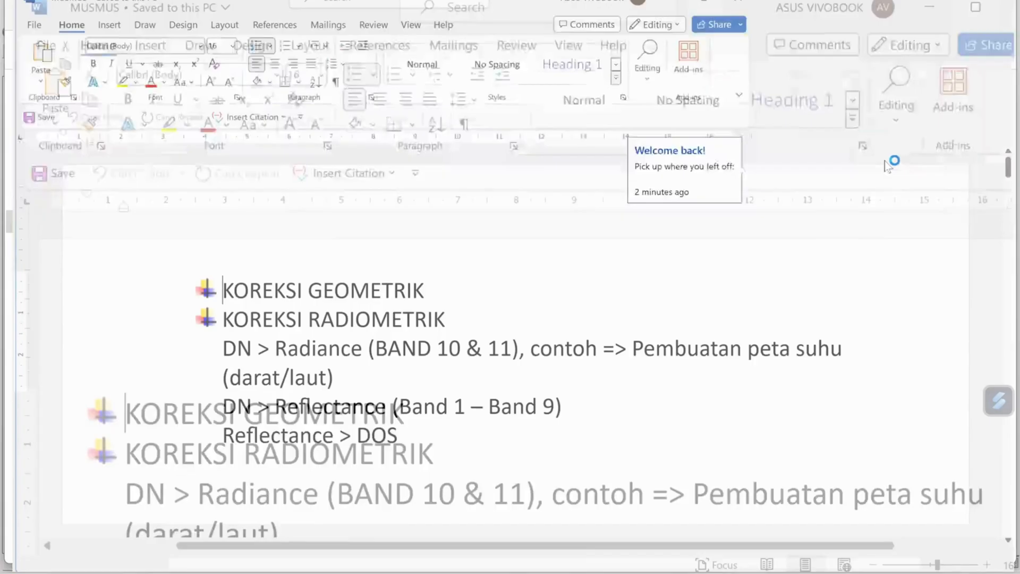
Step: Examine the TIRS brightness temperature conversion formula in section 5.3 of the document and return to ENVI
scroll(696, 396, "down", 20)
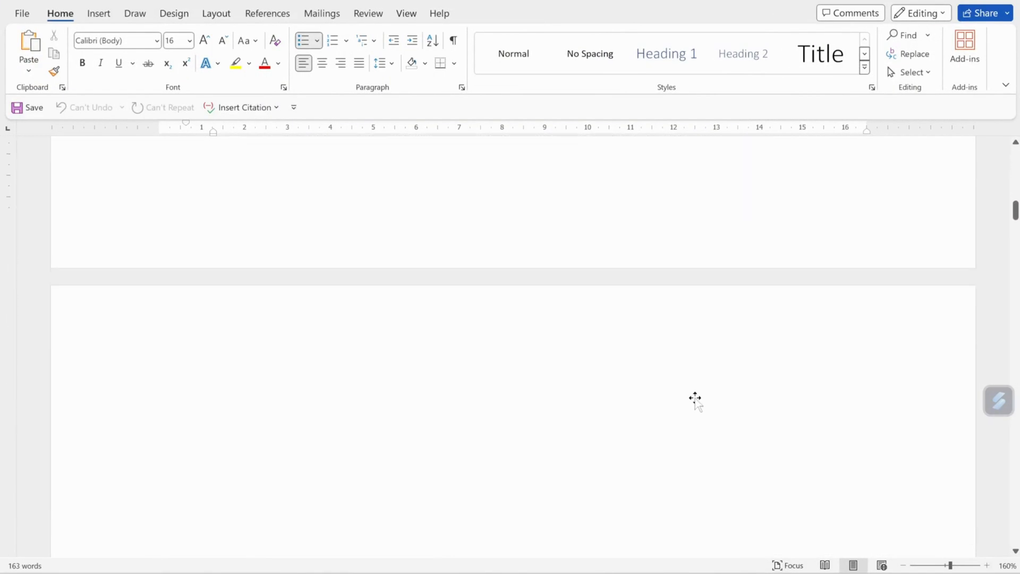
scroll(697, 399, "down", 4)
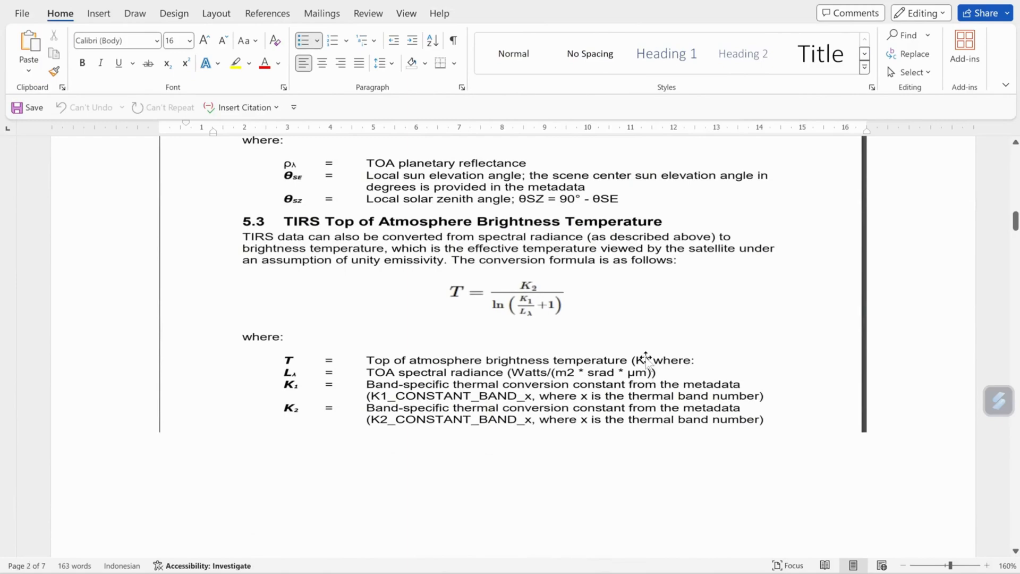
left_click(646, 360)
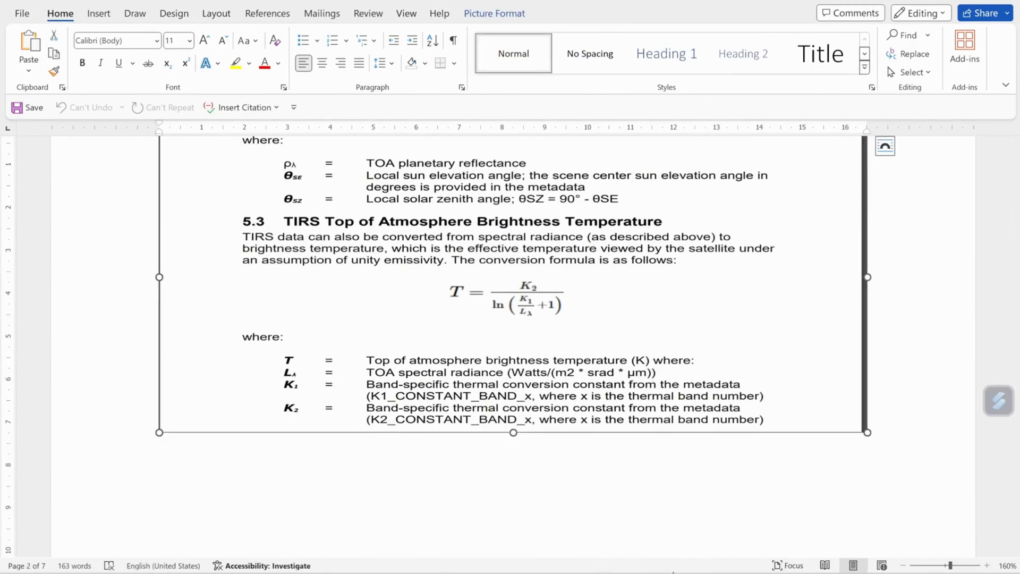
left_click(686, 526)
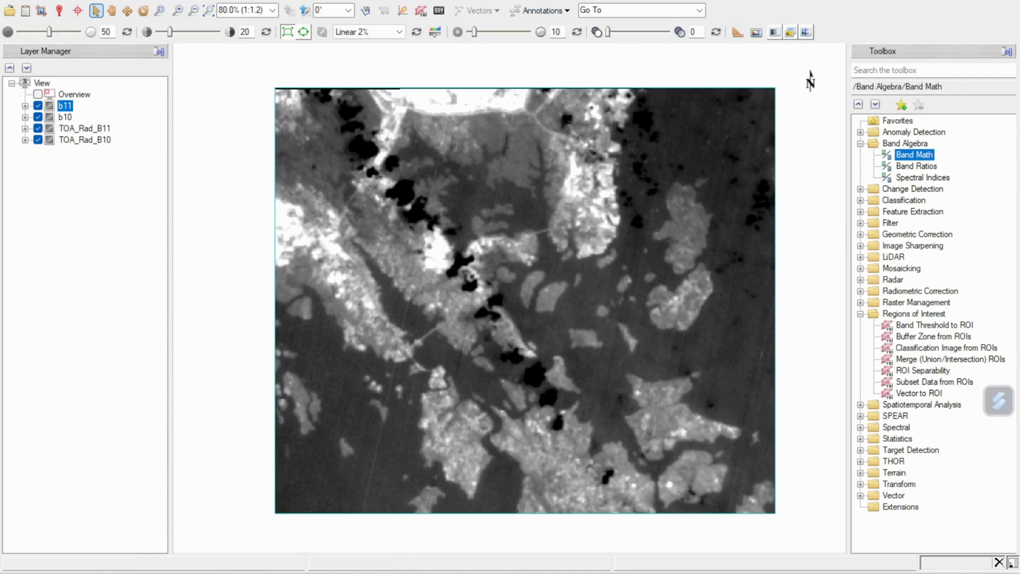
Step: Inspect the pixel values of the b11, b10 and TOA radiance layers with the Cursor Value tool
left_click(64, 12)
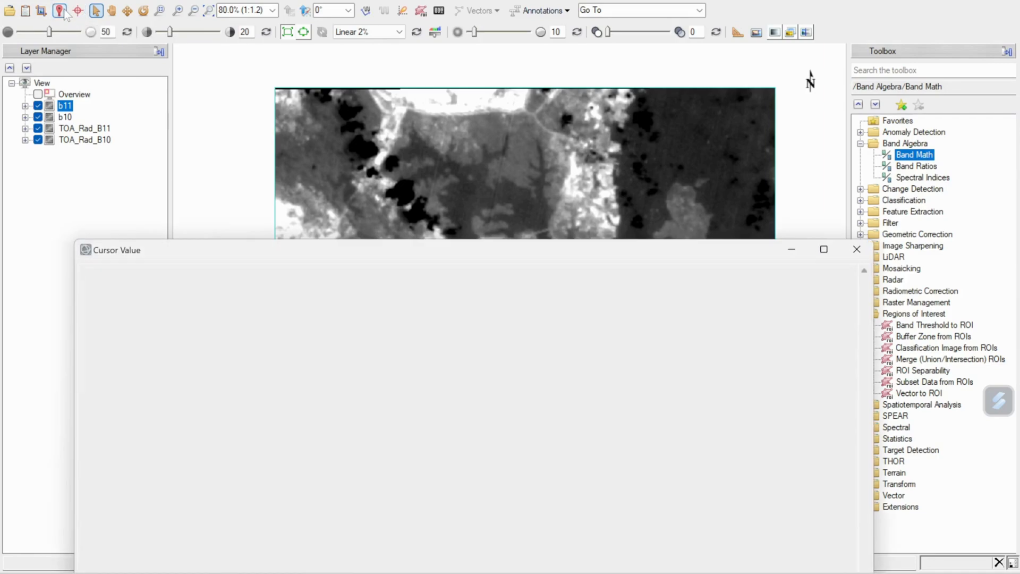
left_click_drag(204, 237, 334, 342)
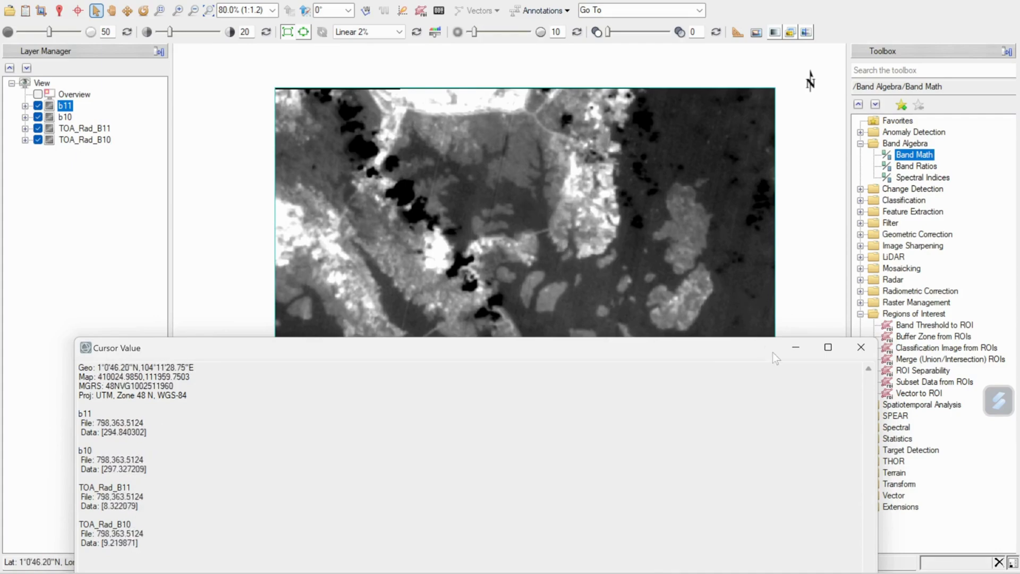
left_click(861, 348)
Step: Start Band Math with B10-273.15 and pair the variable B10 with the b10 brightness temperature band
double_click(915, 154)
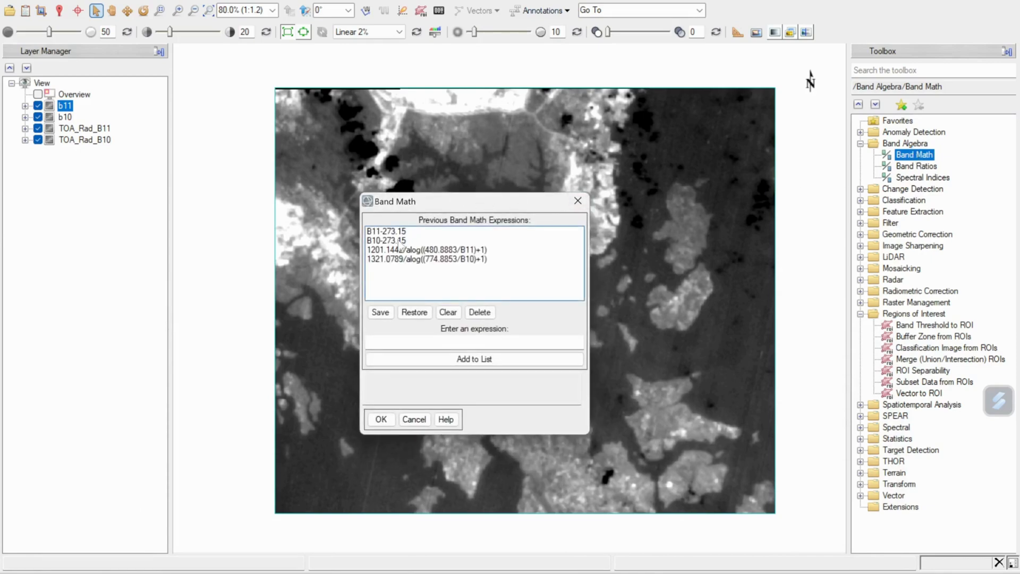
left_click(400, 242)
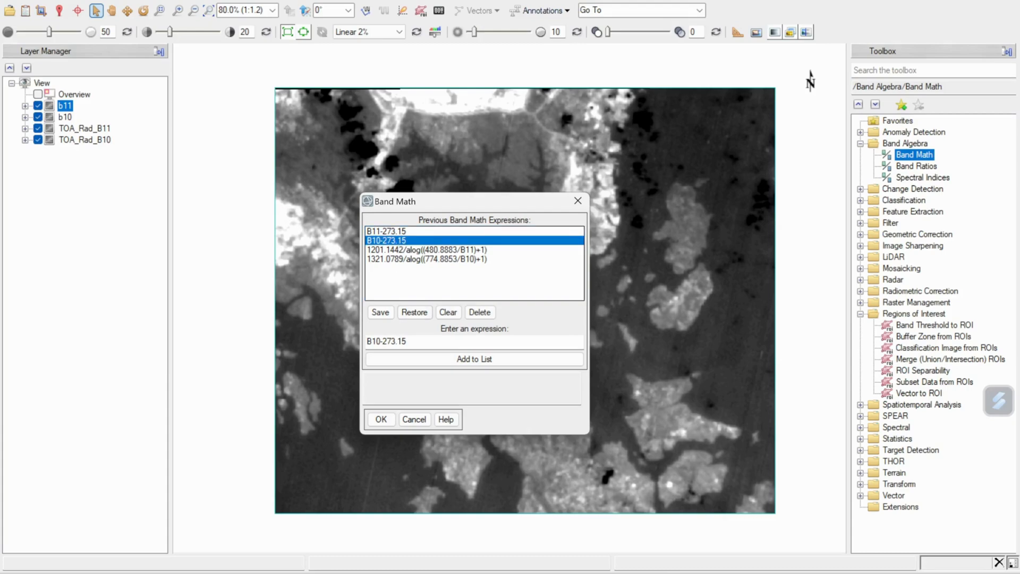
left_click(381, 419)
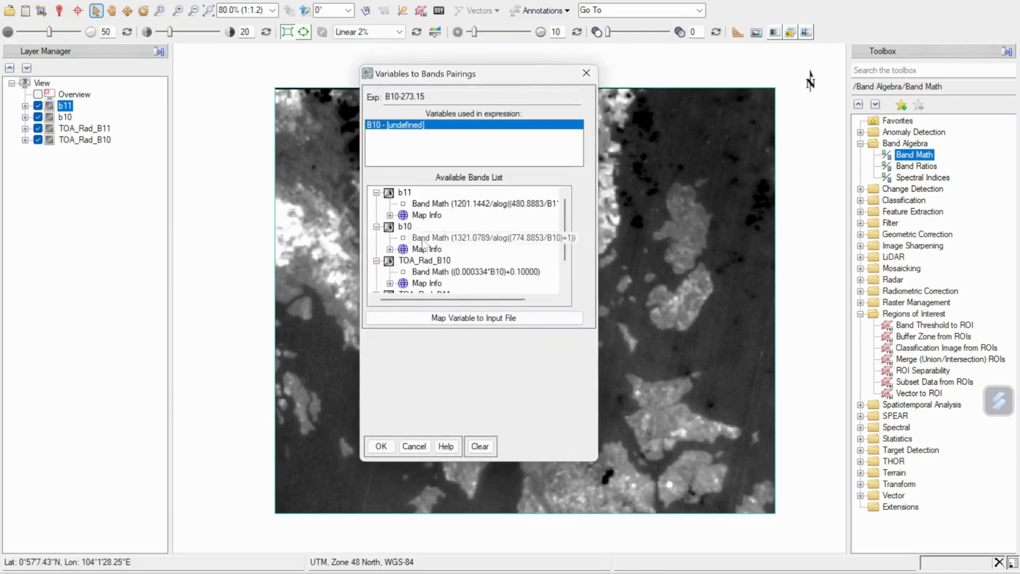
left_click(512, 238)
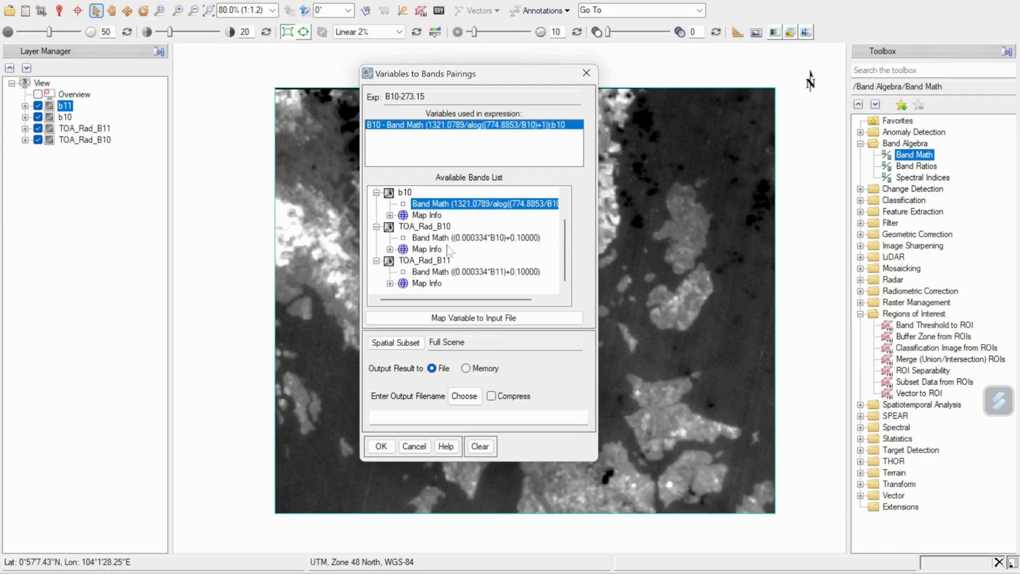
scroll(447, 234, "up", 1)
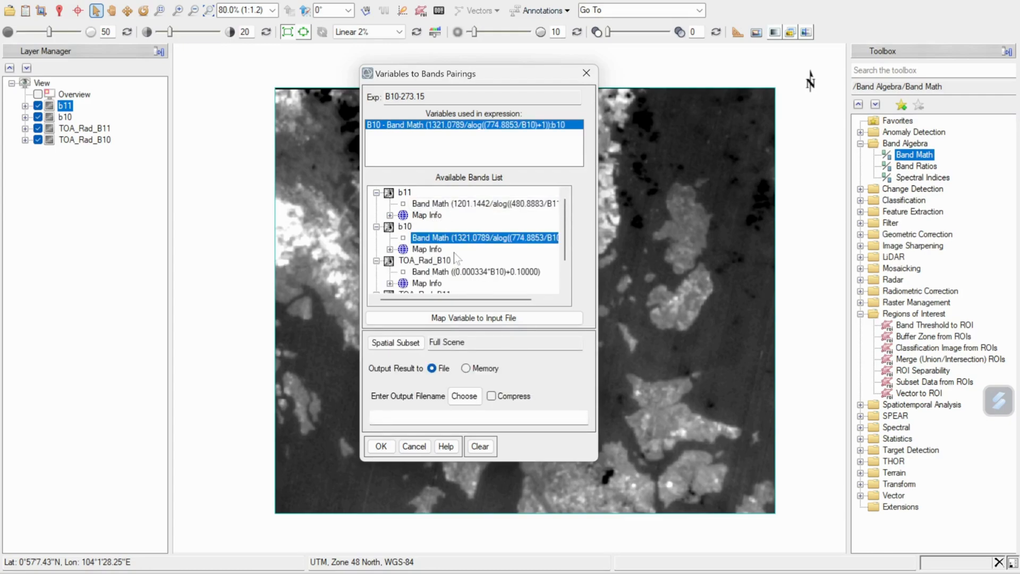
Step: Set the output file to b10+c in the suhu contoh folder and run the band 10 Celsius conversion
left_click(464, 396)
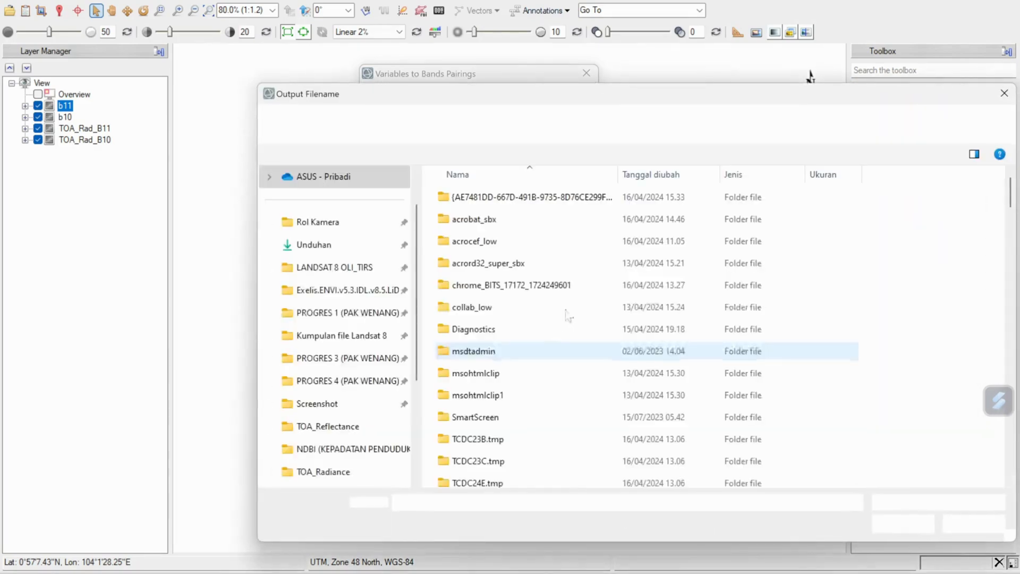
scroll(357, 432, "down", 1)
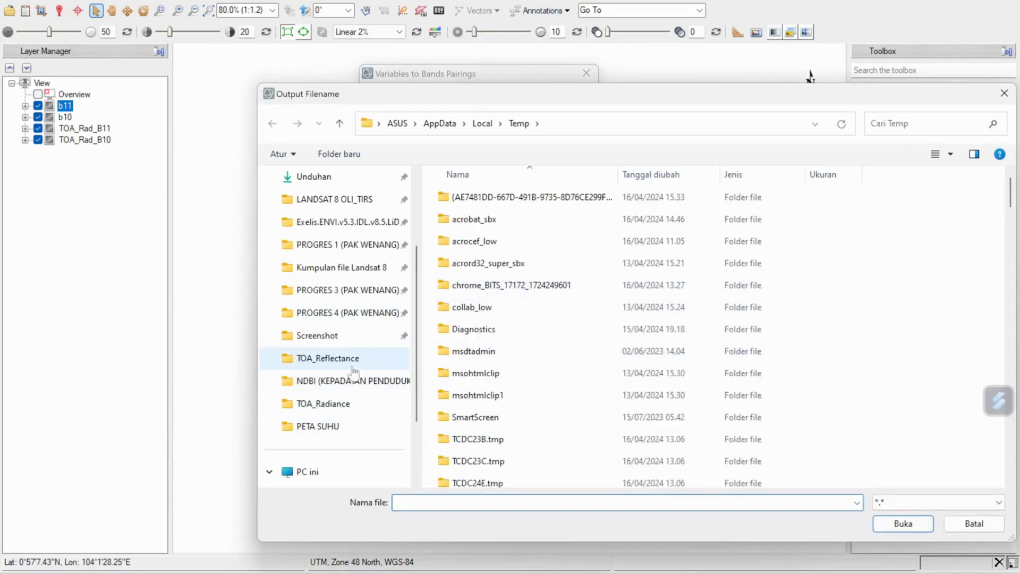
left_click(355, 315)
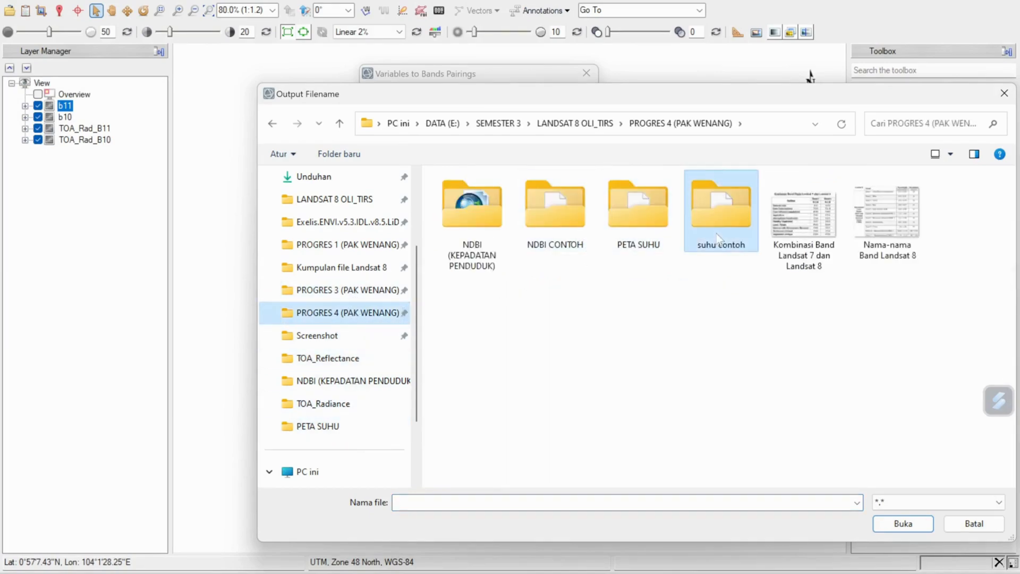
double_click(718, 238)
left_click(525, 266)
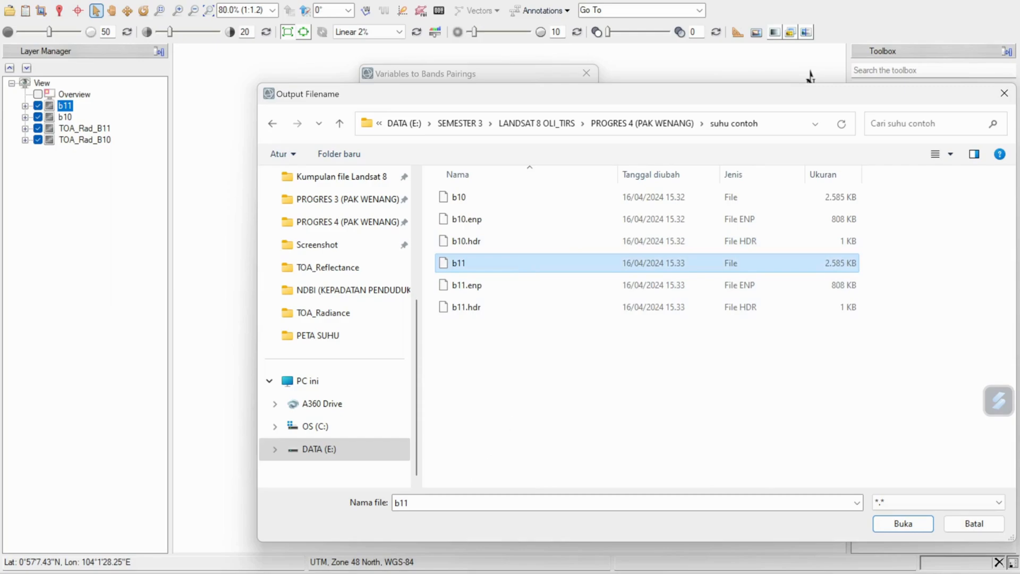
left_click(404, 502)
key("BackSpace")
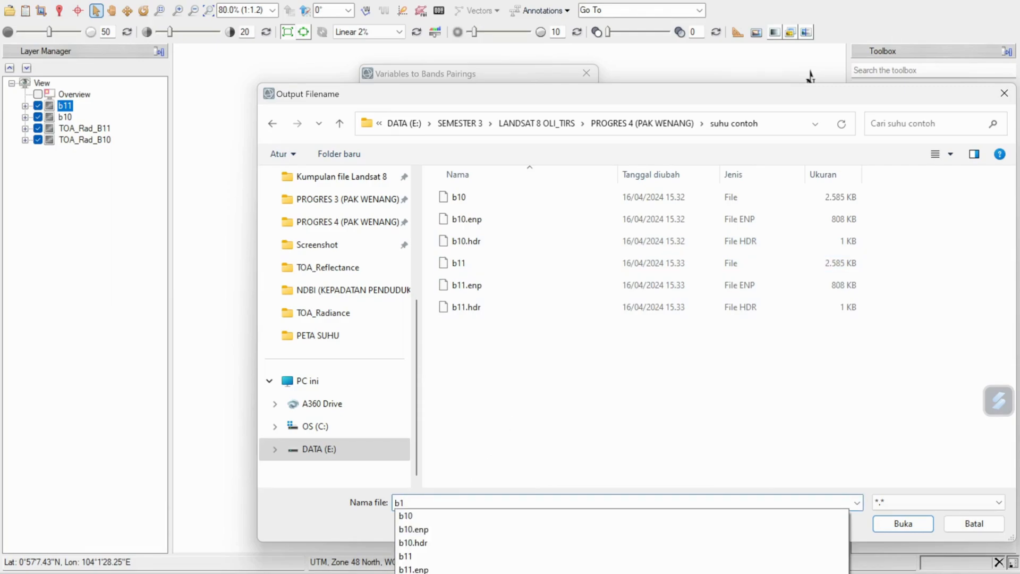
type("0+c")
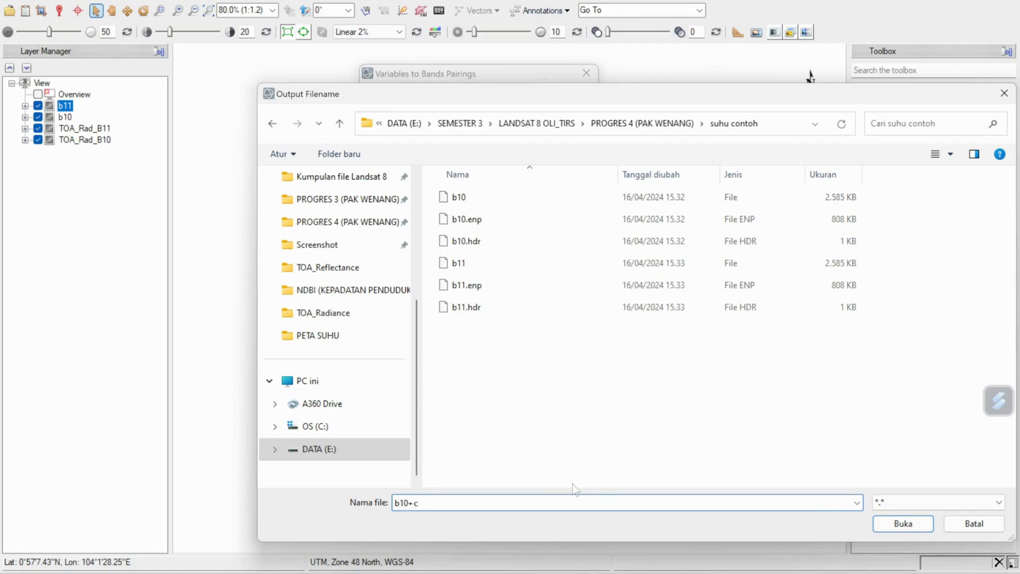
left_click(904, 522)
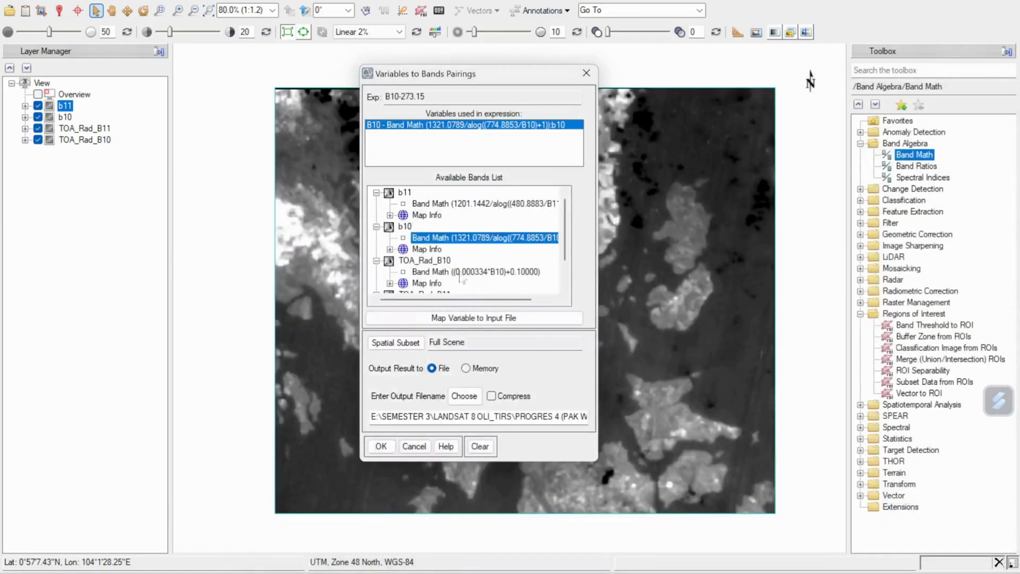
left_click(381, 446)
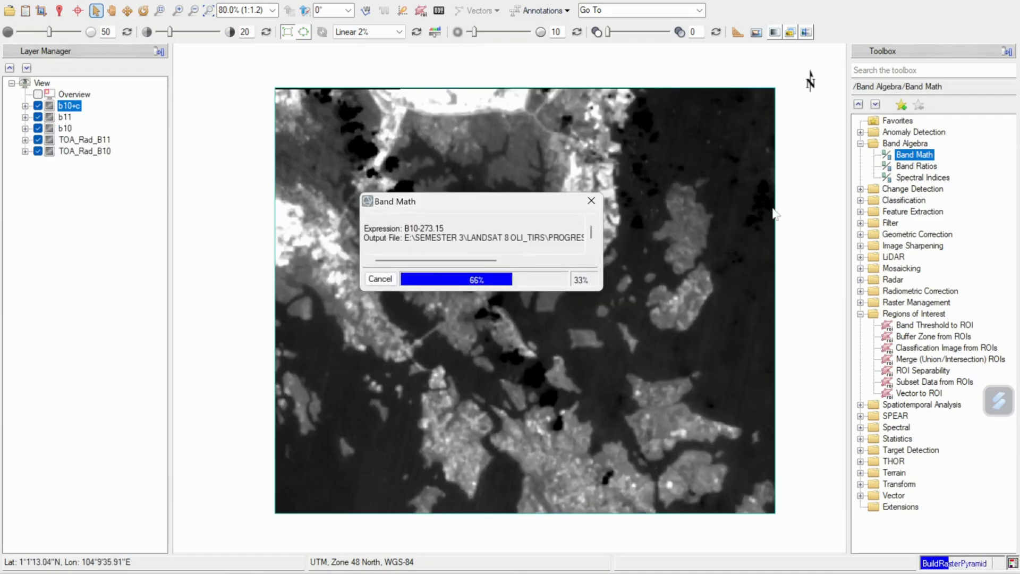
Step: Start Band Math with B11-273.15 and pair the variable B11 with the b11 brightness temperature band
double_click(918, 156)
left_click(397, 233)
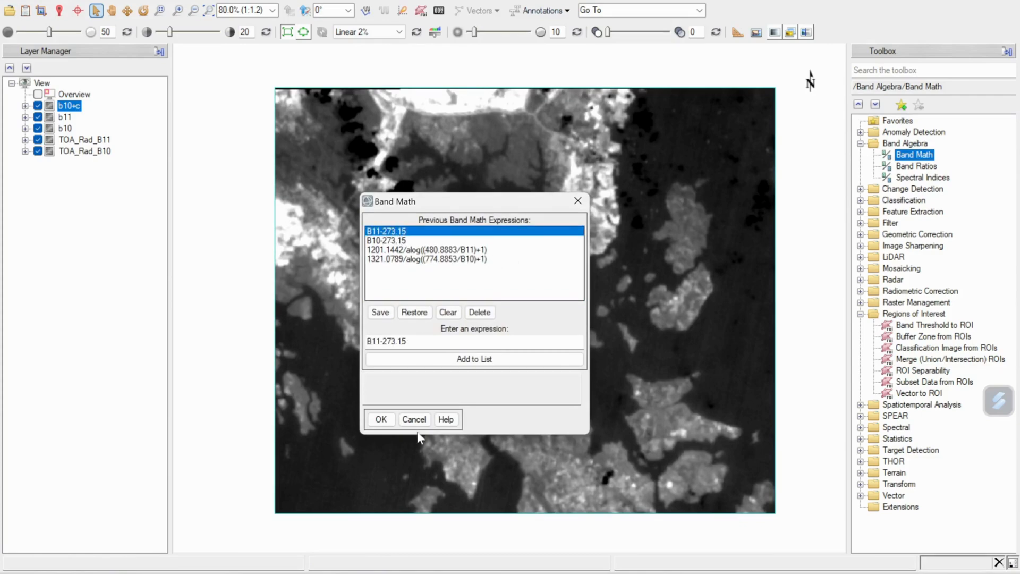
left_click(381, 419)
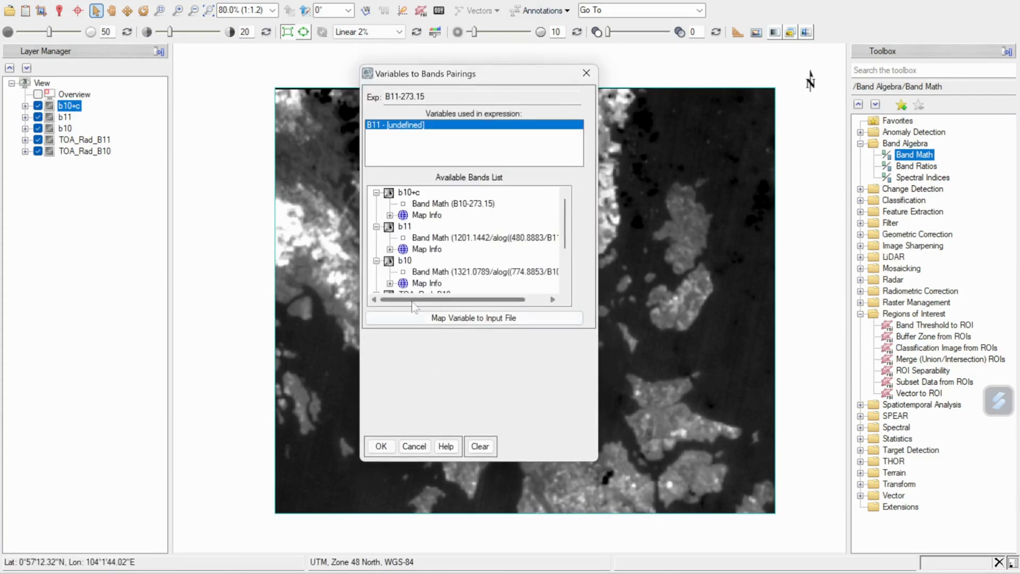
left_click(432, 238)
scroll(431, 237, "up", 1)
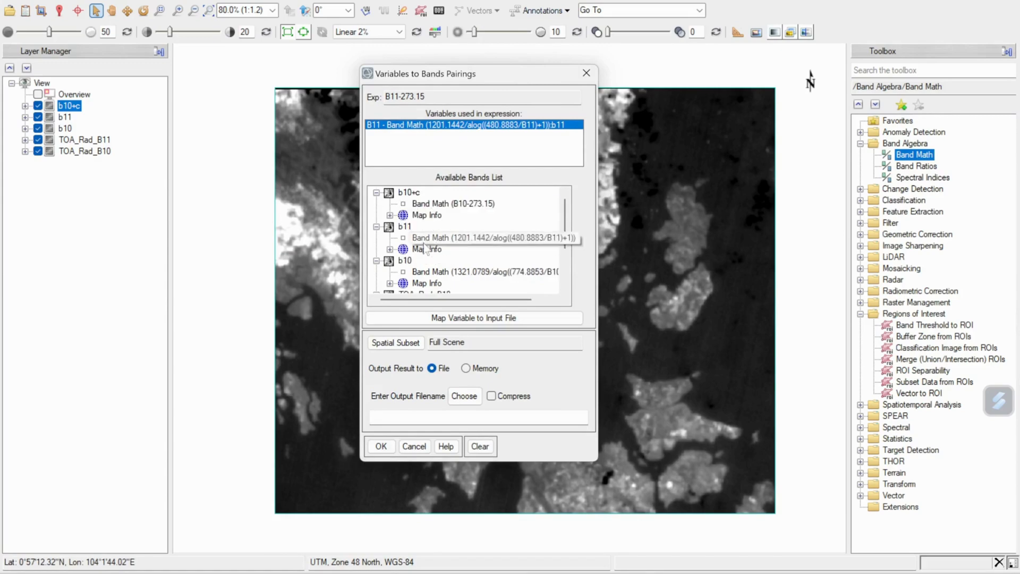
Step: Set the output file to b11+c in the suhu contoh folder and run the band 11 Celsius conversion
left_click(434, 238)
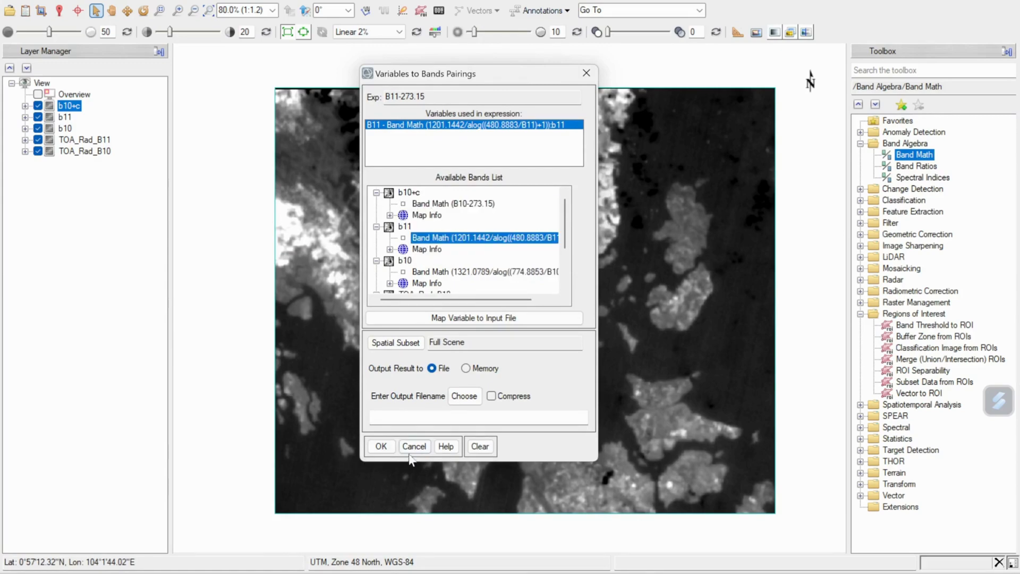
left_click(465, 398)
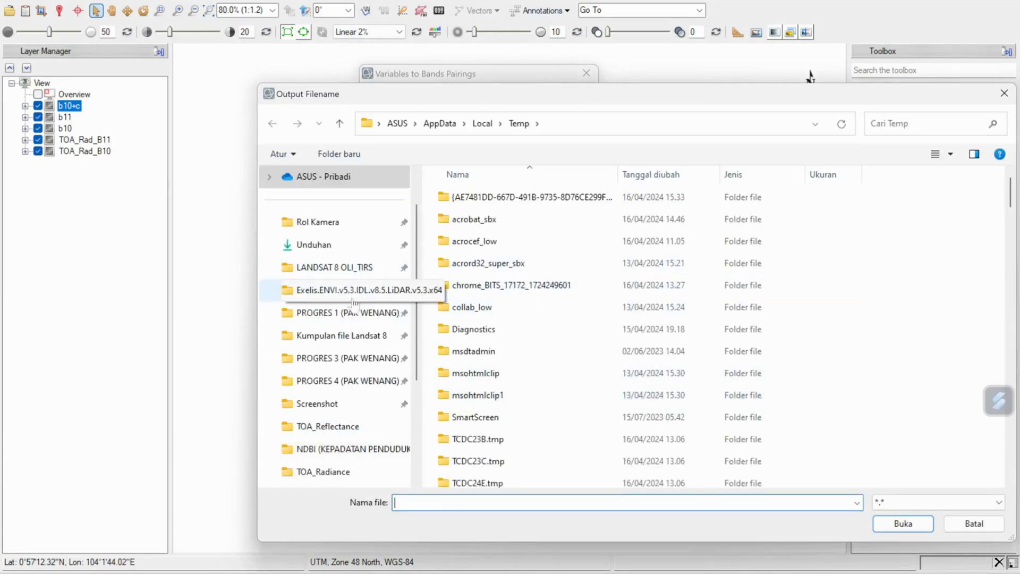
left_click(359, 384)
double_click(721, 218)
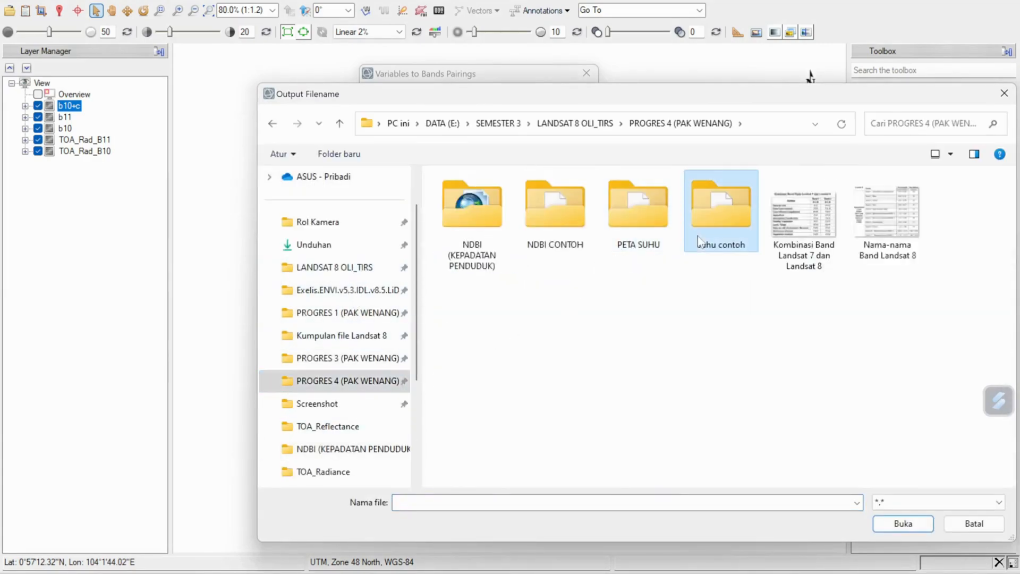
left_click(505, 268)
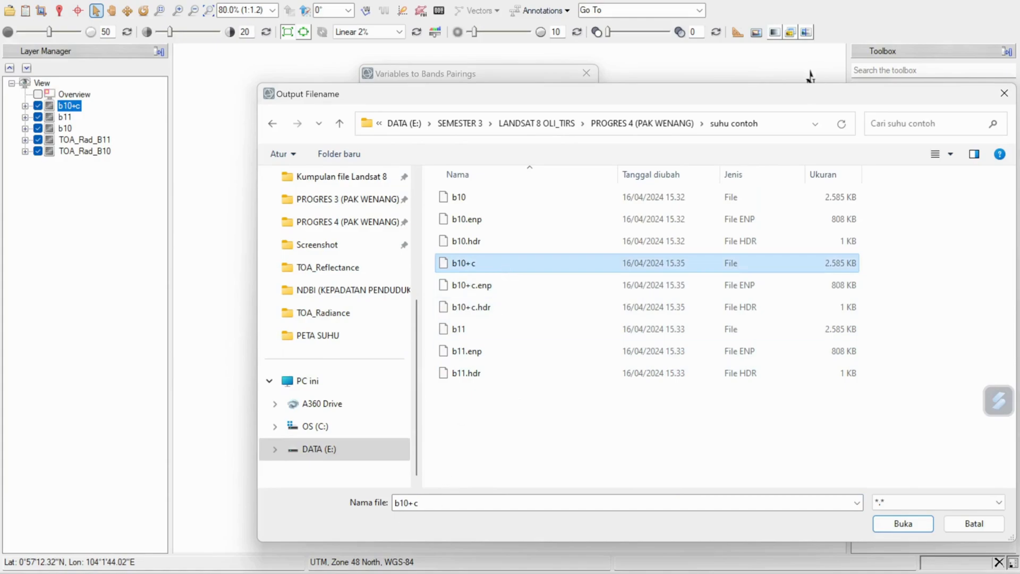
left_click(409, 503)
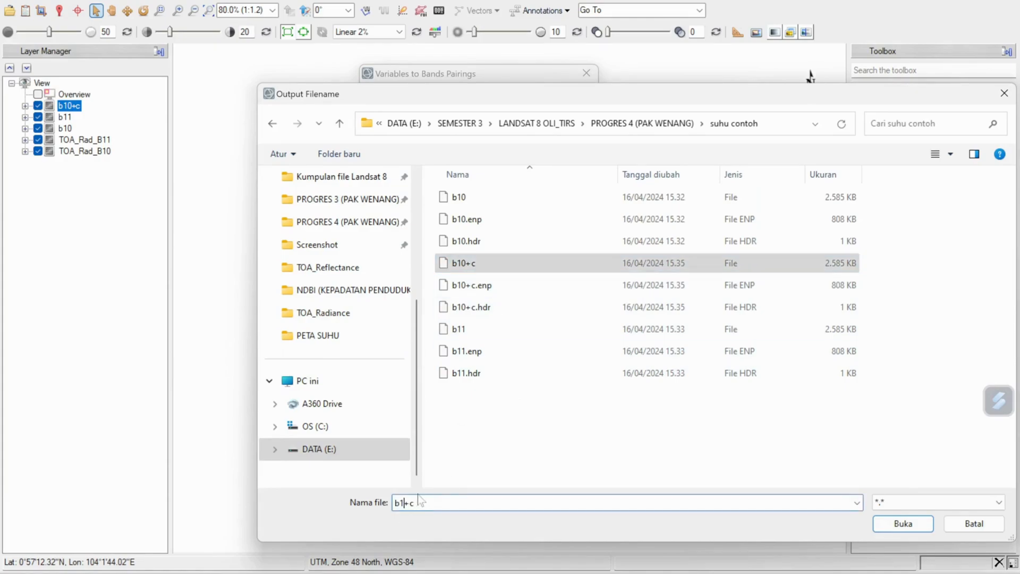
type("1")
left_click(903, 523)
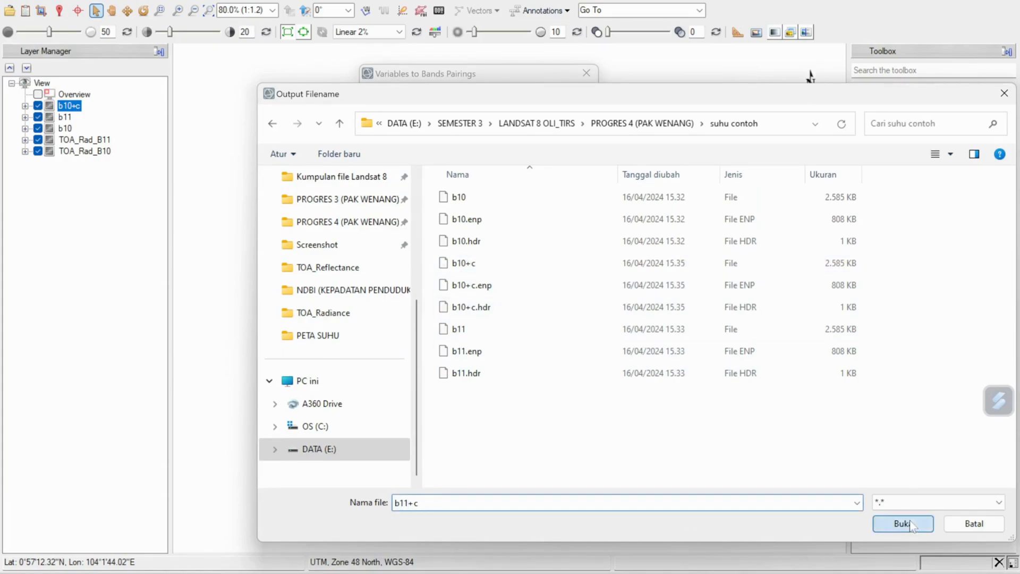
left_click(381, 447)
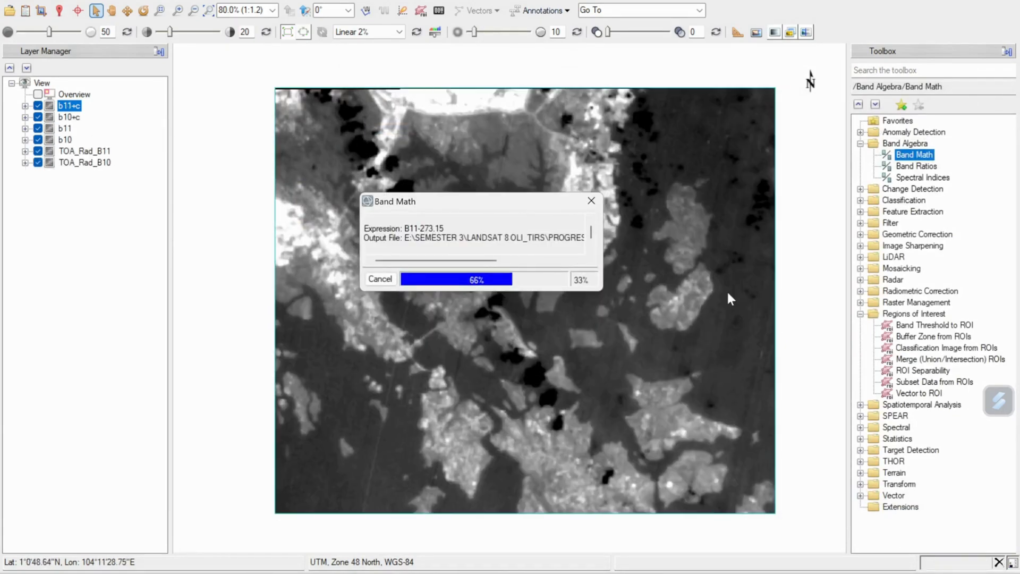
Step: Inspect the Celsius pixel values of the b11+c and b10+c layers with the Cursor Value tool
left_click(64, 10)
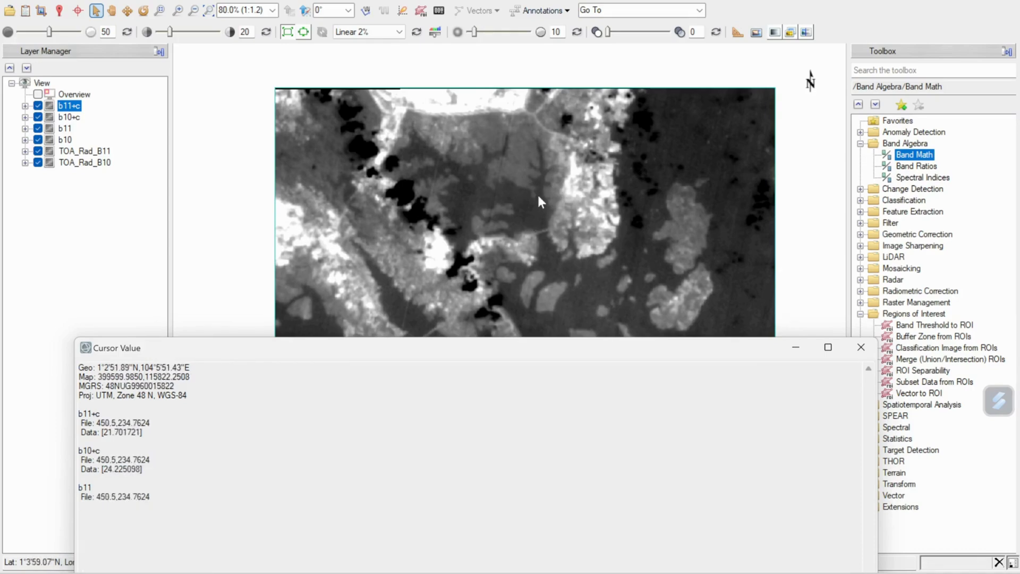
left_click(794, 349)
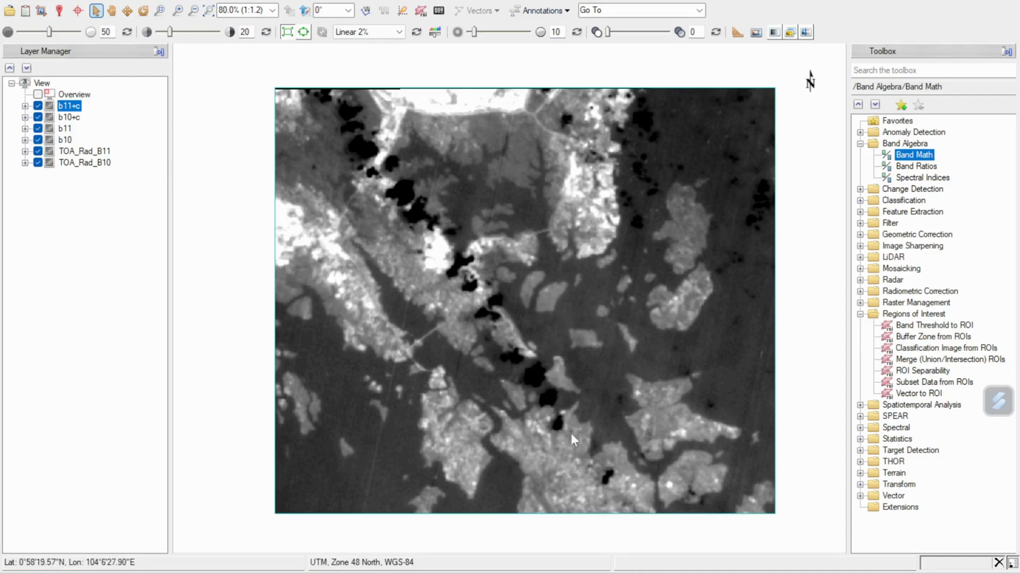
Step: Switch to File Explorer and check the saved output files in the suhu contoh folder
mouse_move(513, 573)
mouse_move(482, 573)
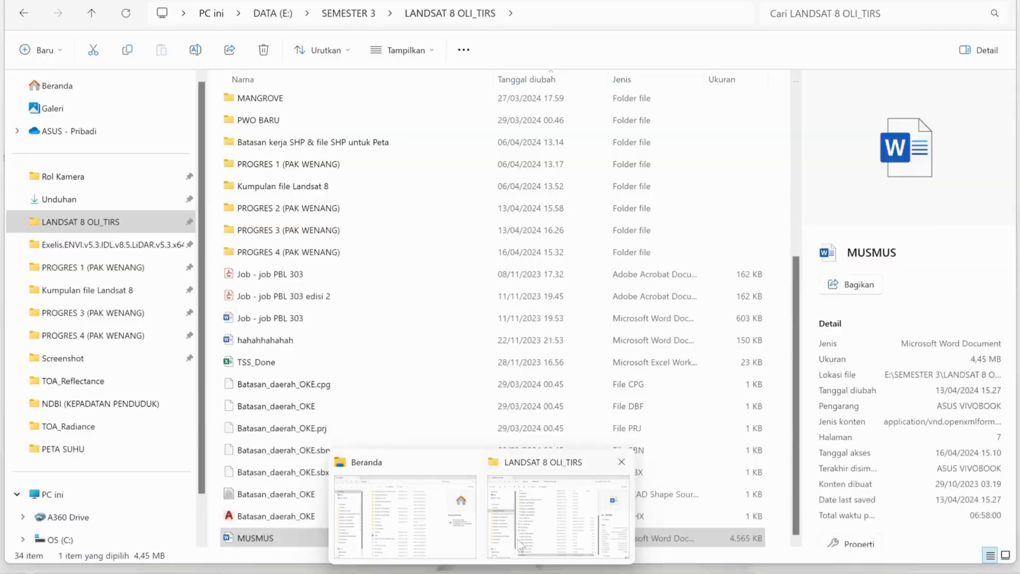
left_click(438, 523)
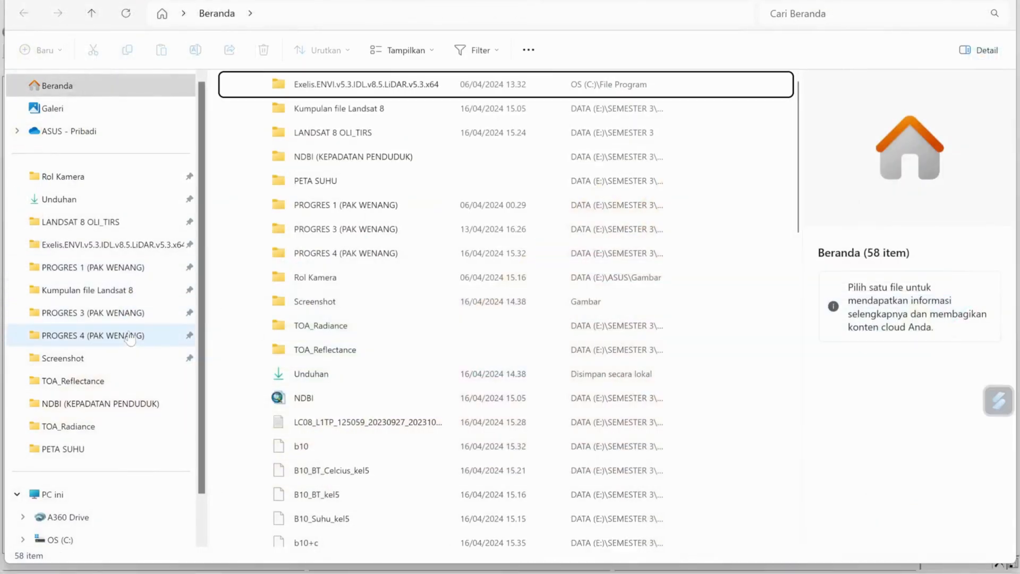
left_click(138, 299)
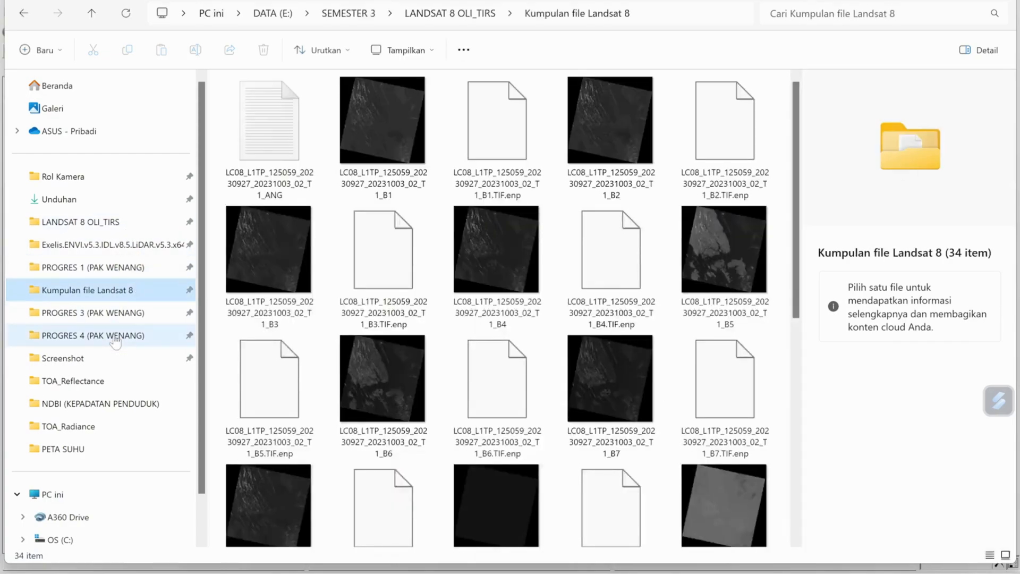
left_click(116, 341)
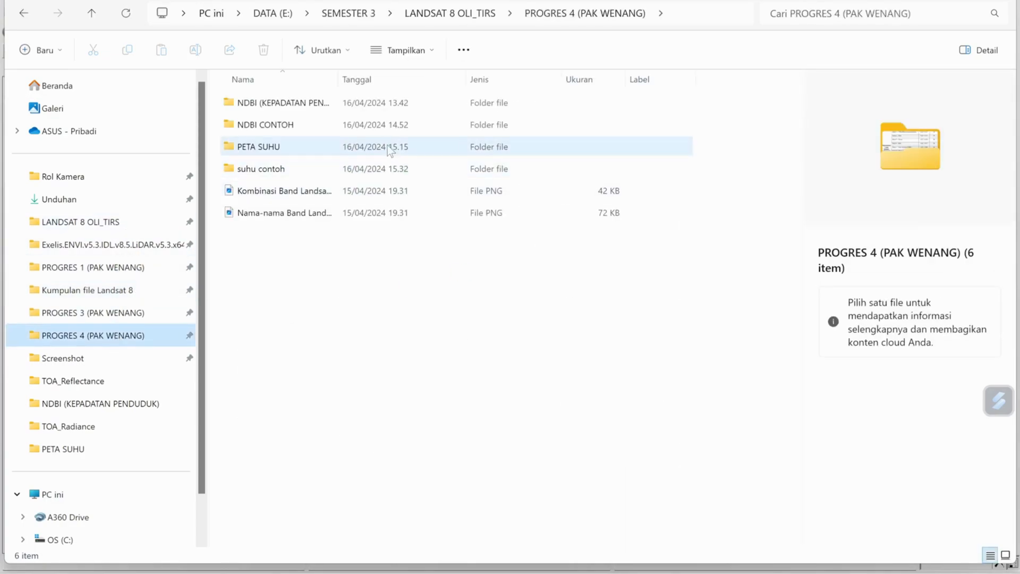
left_click(388, 145)
double_click(382, 167)
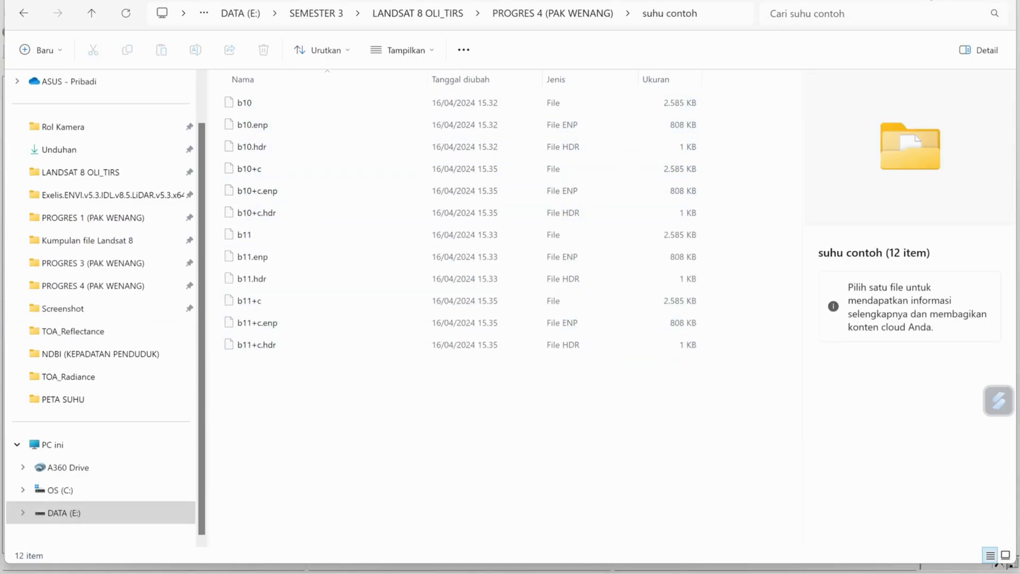
Step: Minimize all open windows to get to the desktop
left_click(931, 0)
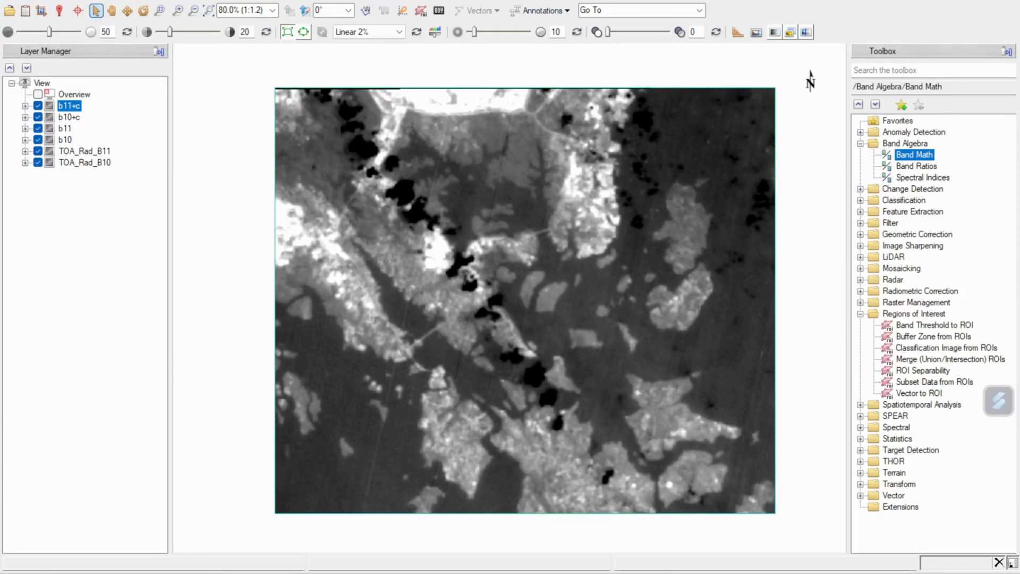
left_click(931, 1)
left_click(932, 1)
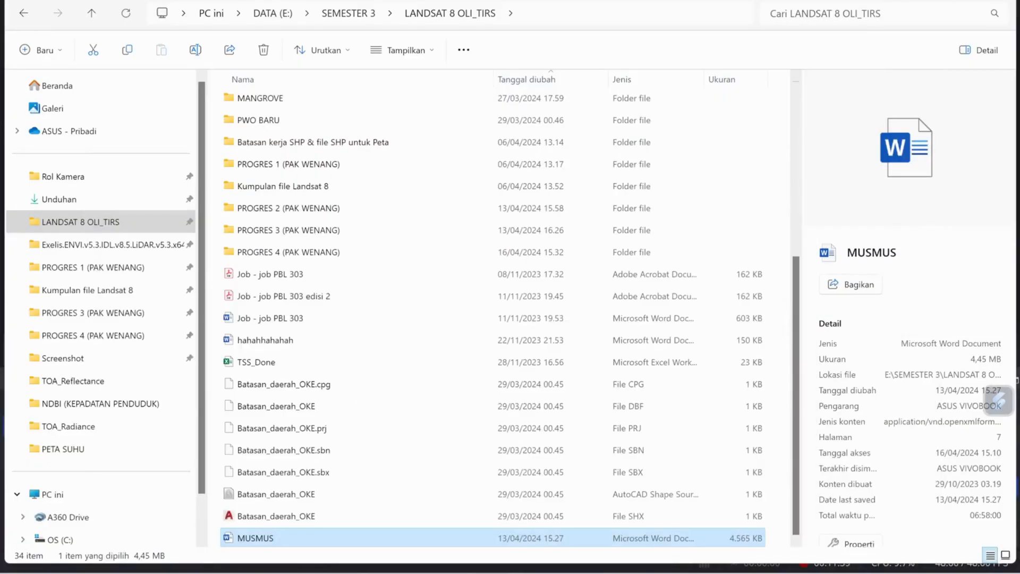
left_click(931, 1)
left_click(931, 0)
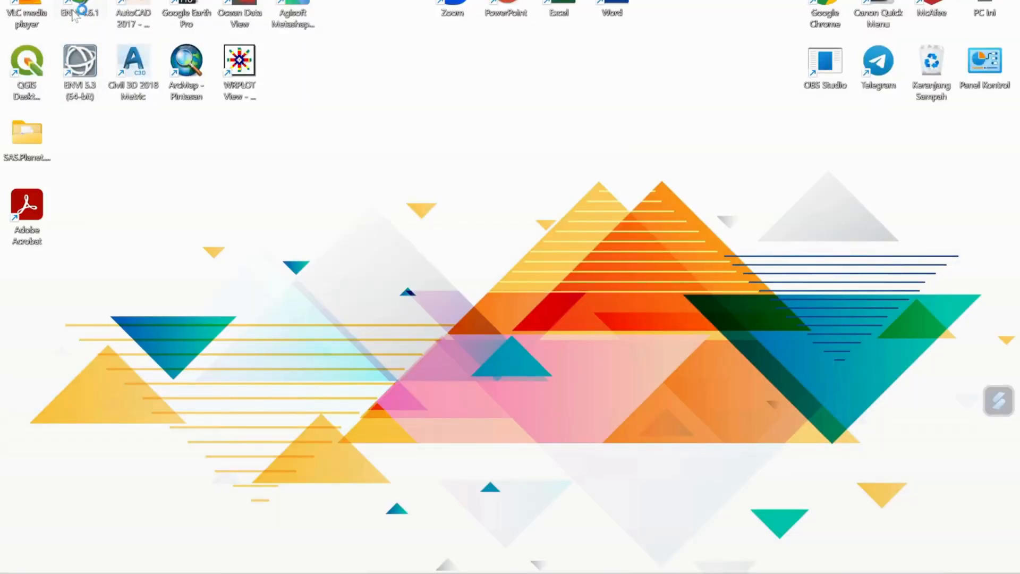
Step: In ENVI 4.6.1, open the b10+c image from the suhu contoh folder and load its band in gray scale
left_click(17, 0)
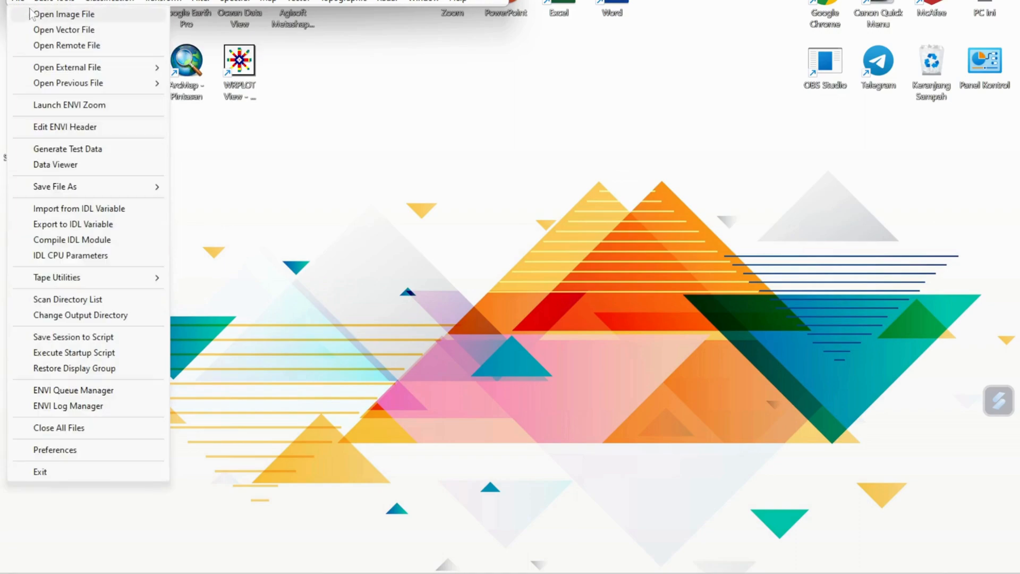
left_click(33, 18)
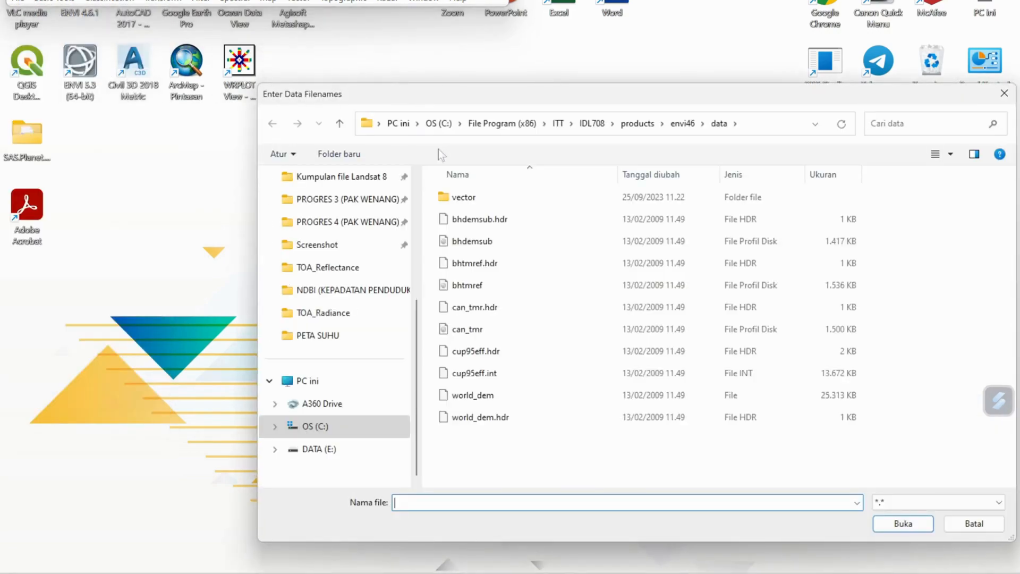
left_click(345, 222)
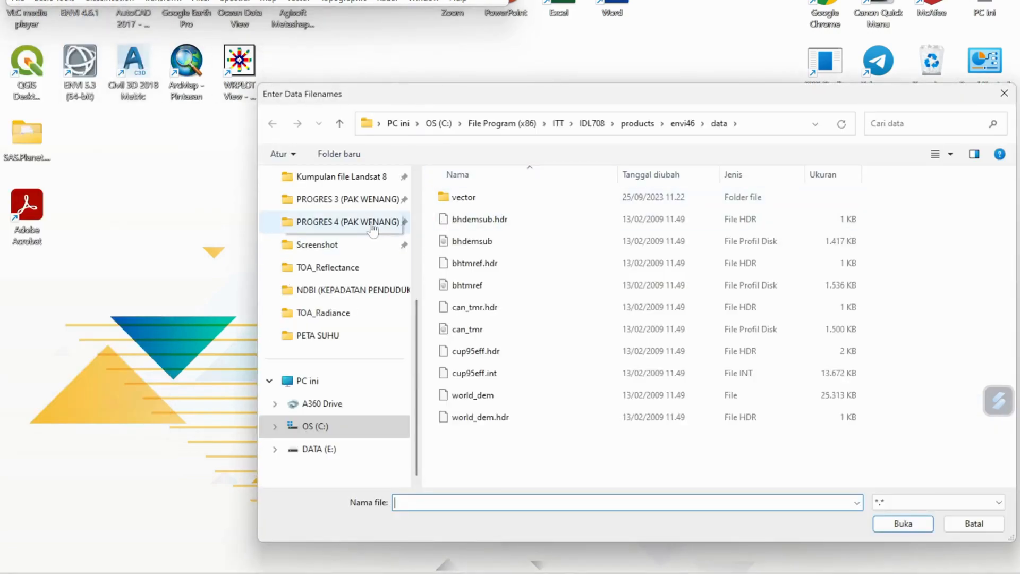
double_click(710, 228)
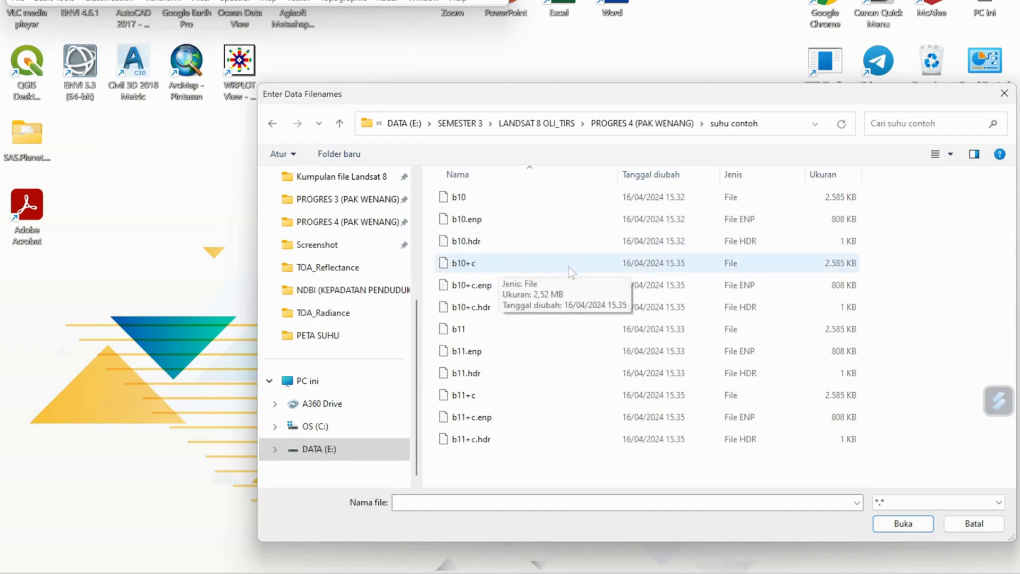
left_click(670, 270)
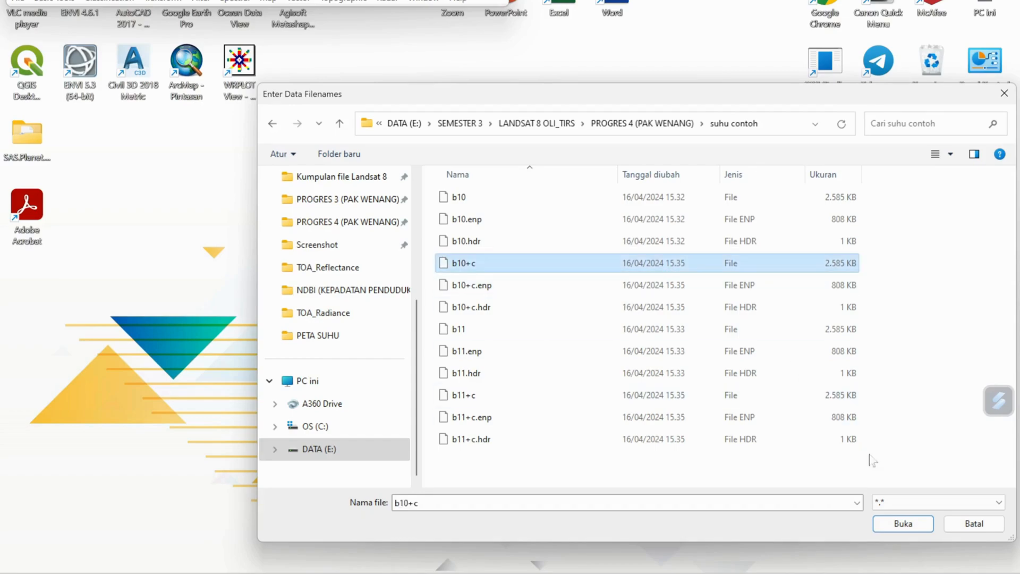
left_click(906, 525)
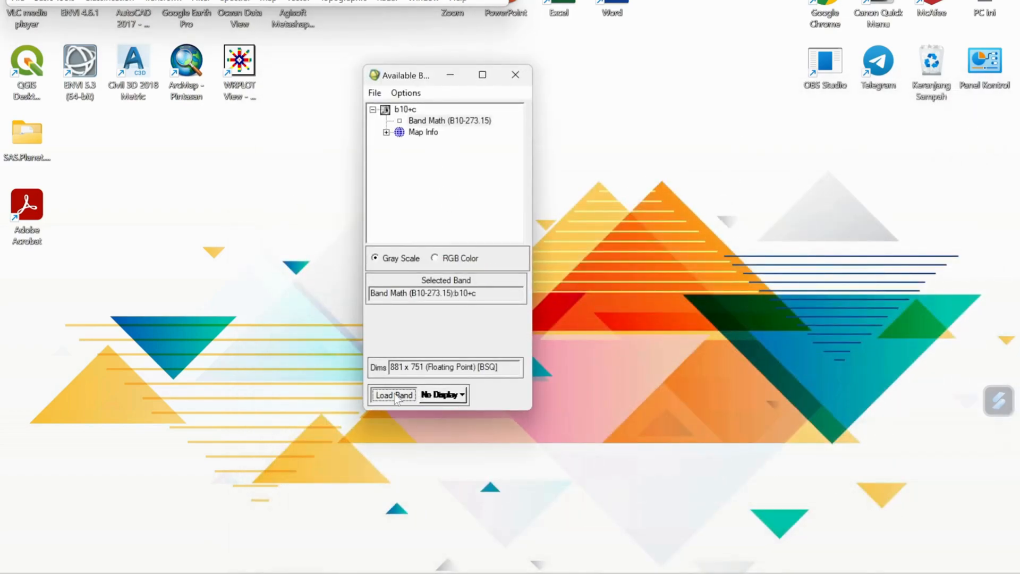
left_click(394, 395)
Step: Start a TIFF/GeoTIFF export with b10+c as the input file, keeping the full scene
left_click(19, 2)
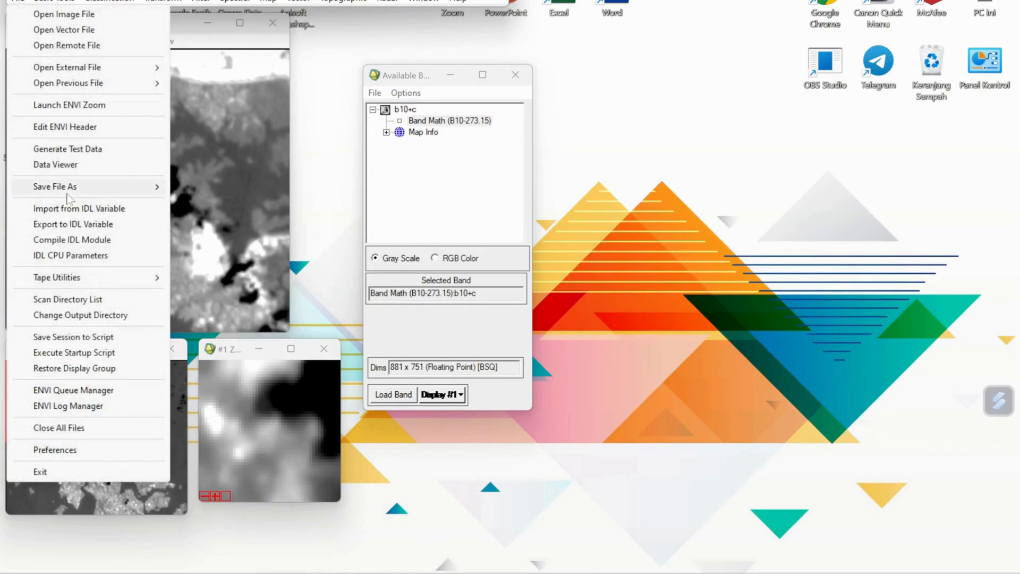
mouse_move(122, 186)
left_click(218, 365)
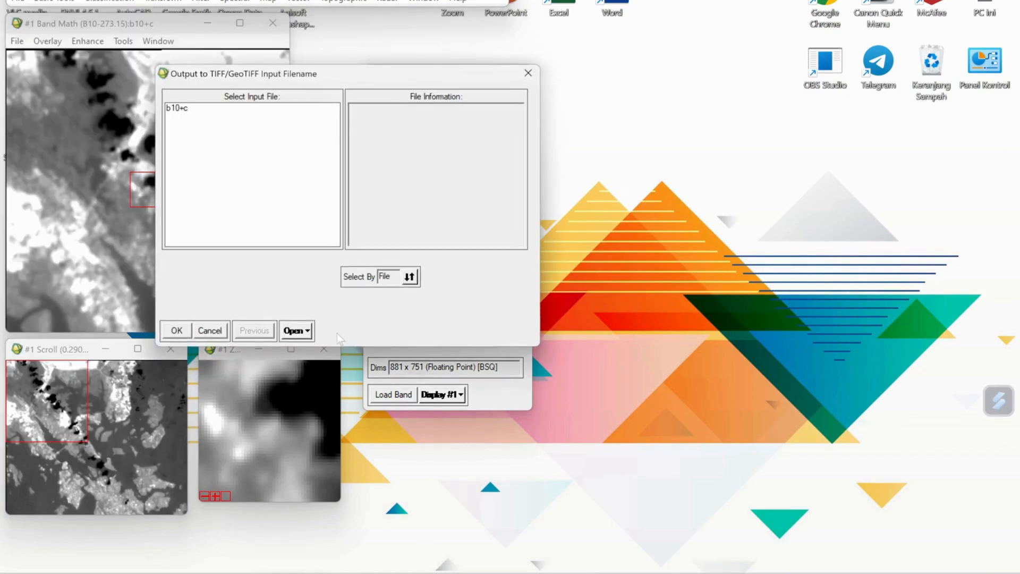
left_click(184, 108)
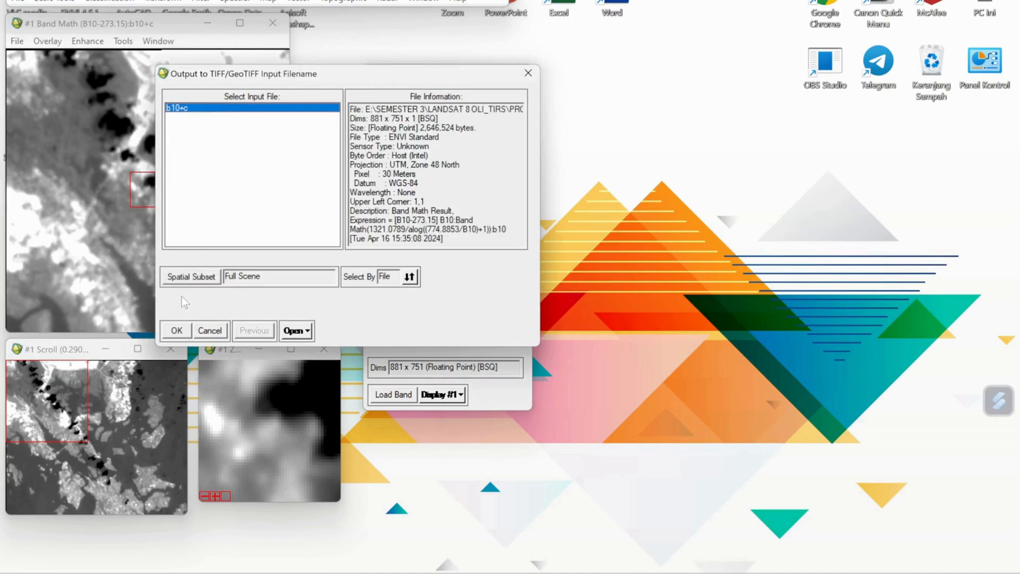
left_click(178, 331)
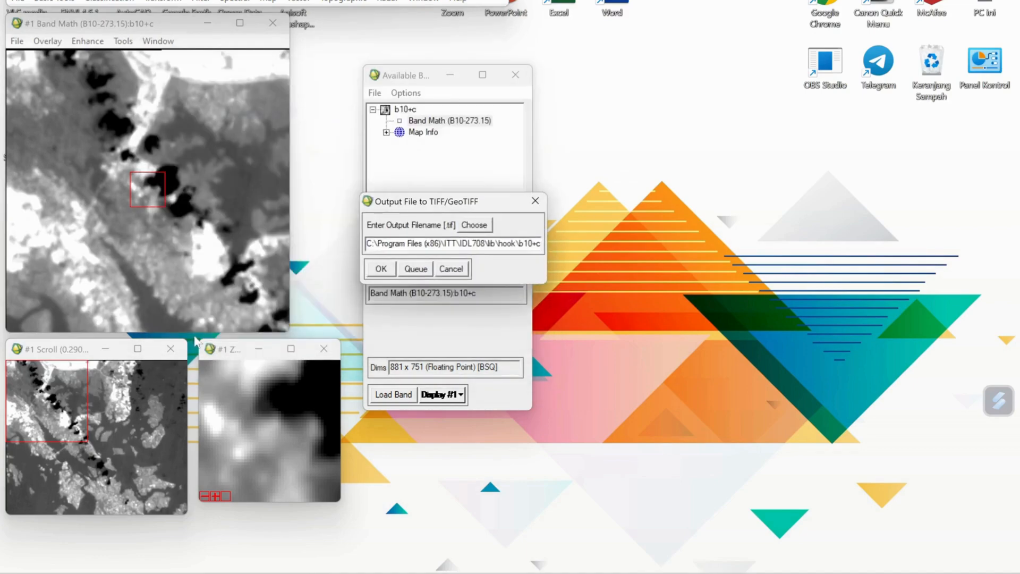
Step: Set the output file to b10+c_tiff in the suhu contoh folder and run the GeoTIFF export
left_click(474, 225)
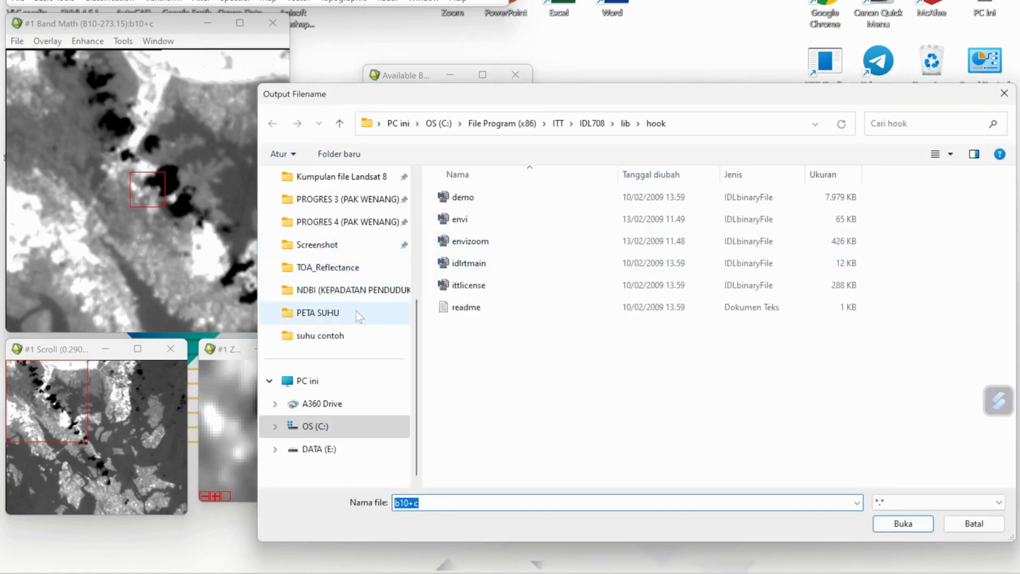
left_click(361, 223)
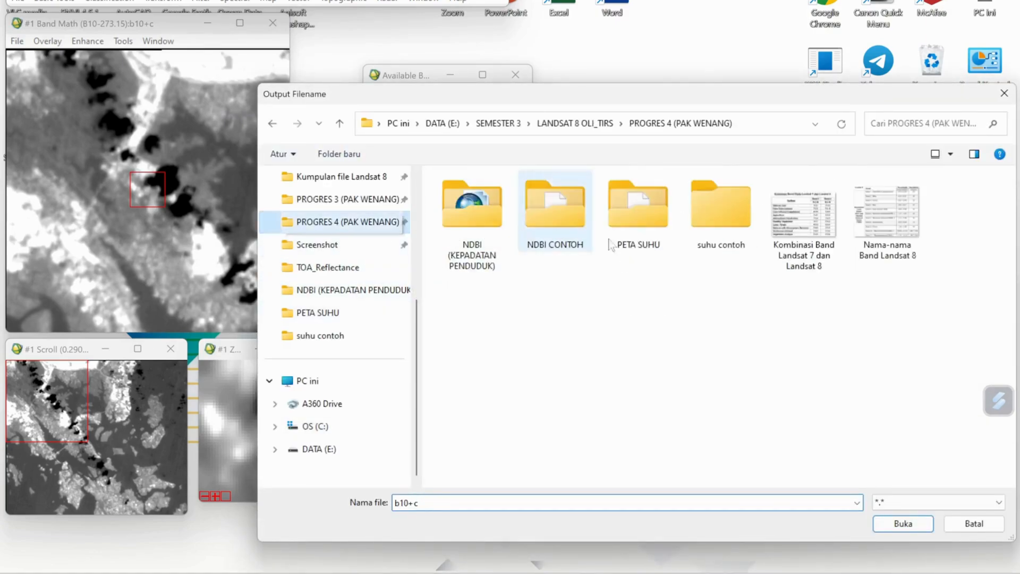
double_click(717, 240)
left_click(418, 503)
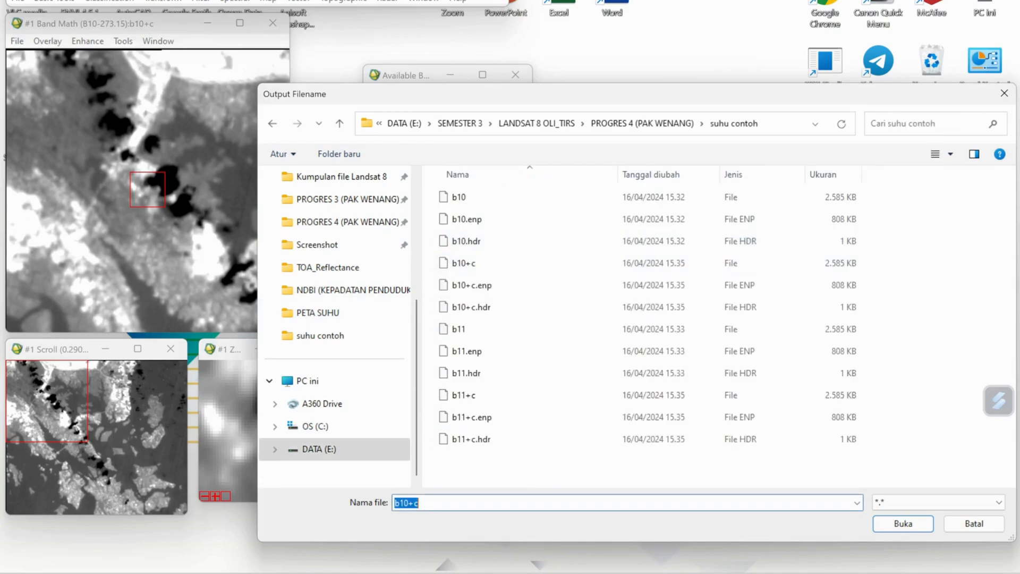
left_click(419, 503)
type("_")
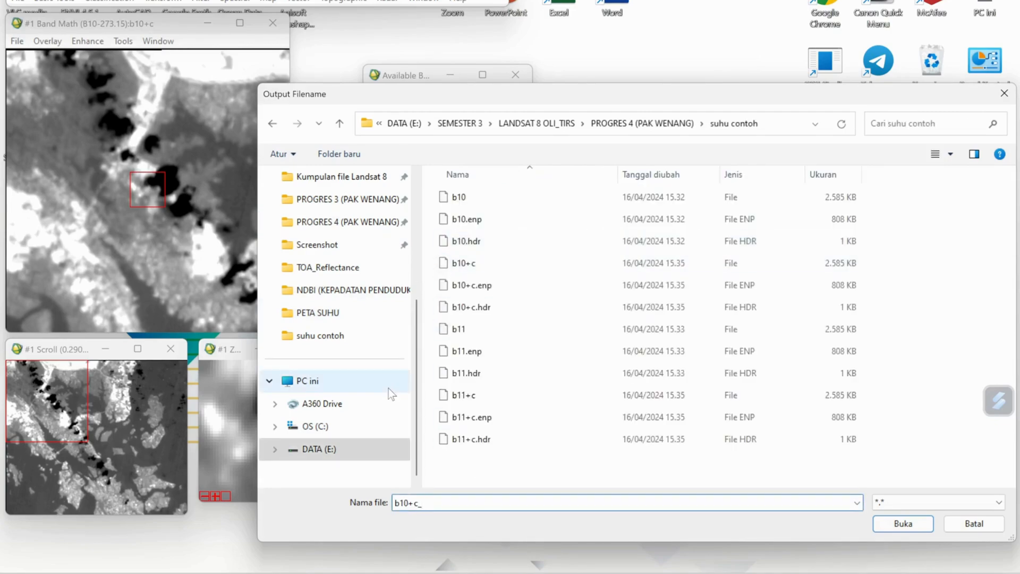
type("tiff")
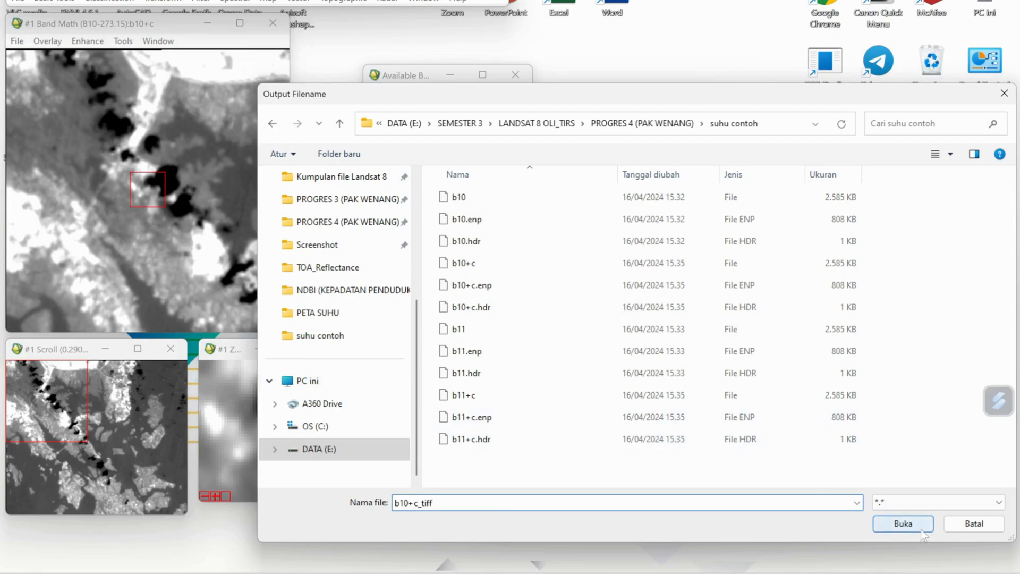
left_click(904, 524)
left_click(391, 270)
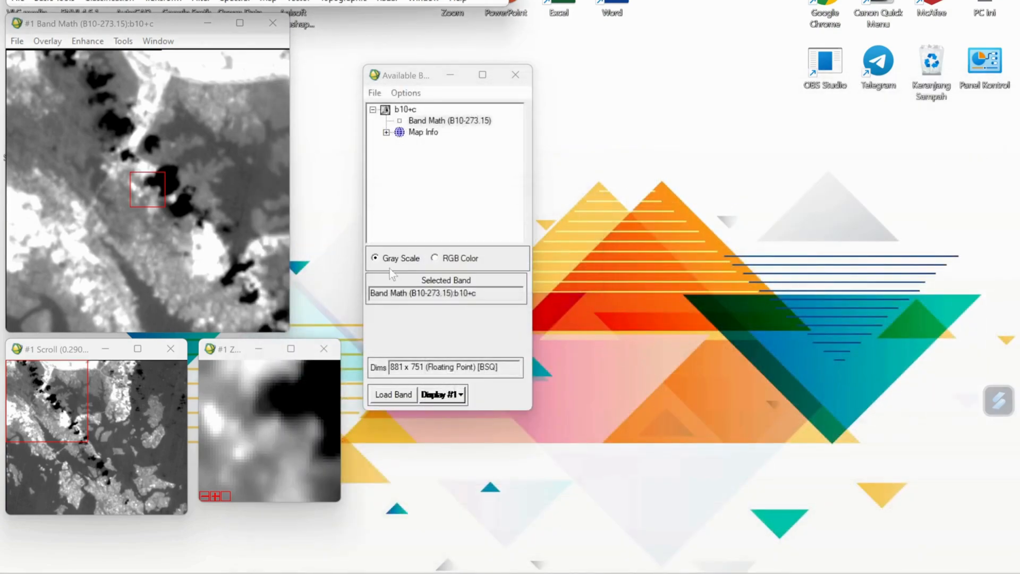
Step: Close the b10+c display, open the b11+c image from the suhu contoh folder, and load its band in gray scale
left_click(515, 75)
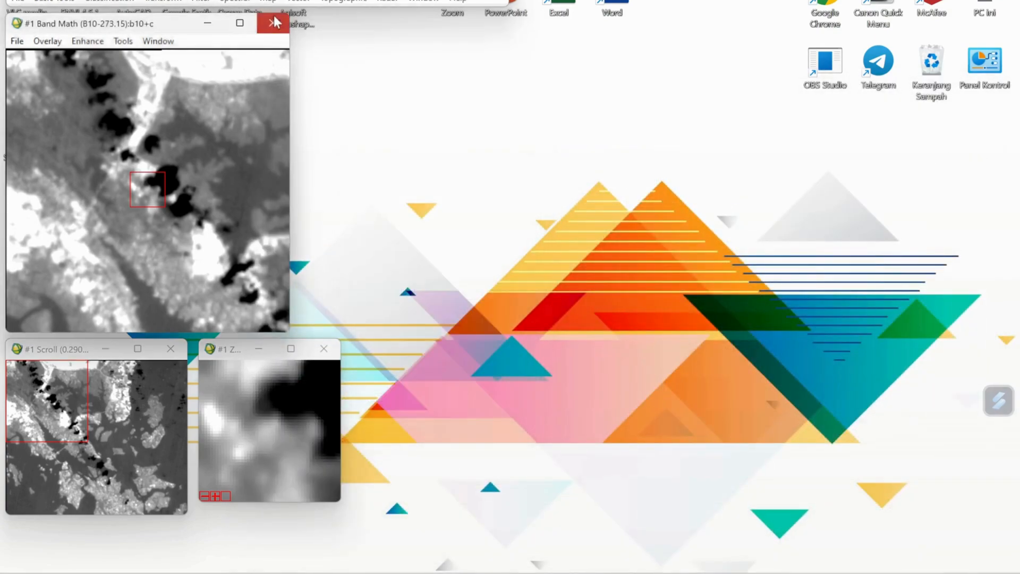
left_click(17, 2)
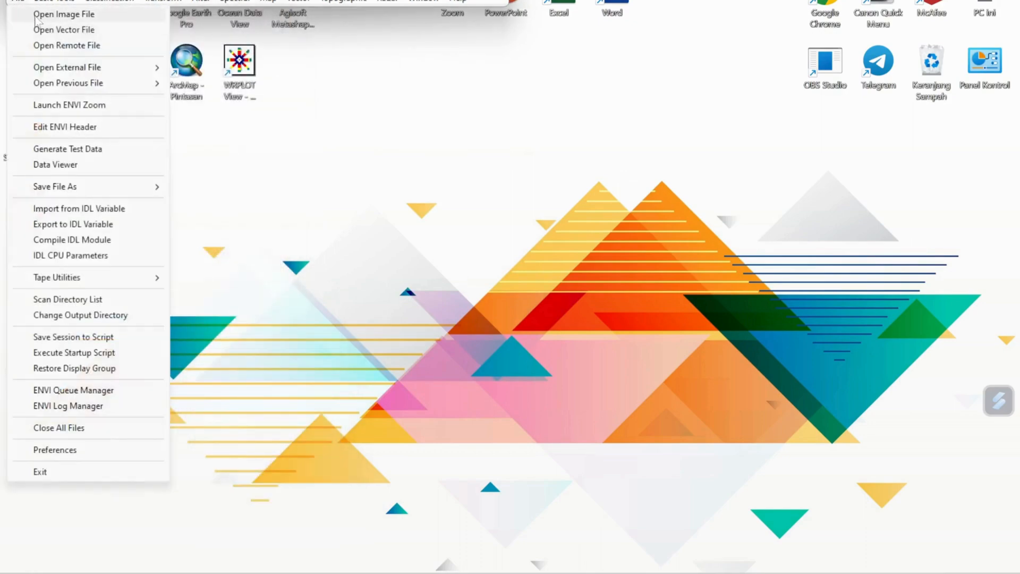
left_click(34, 16)
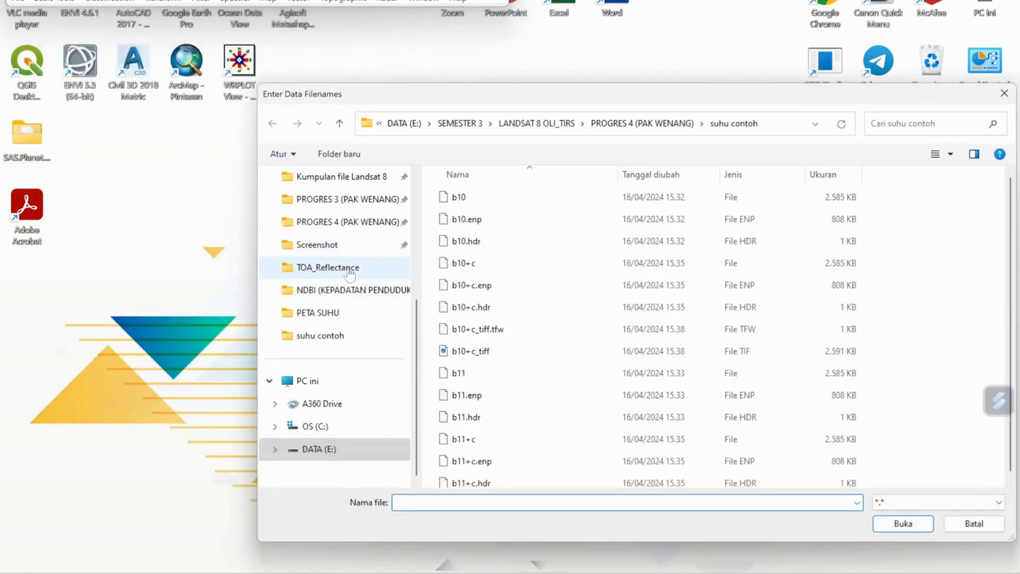
left_click(349, 231)
double_click(722, 199)
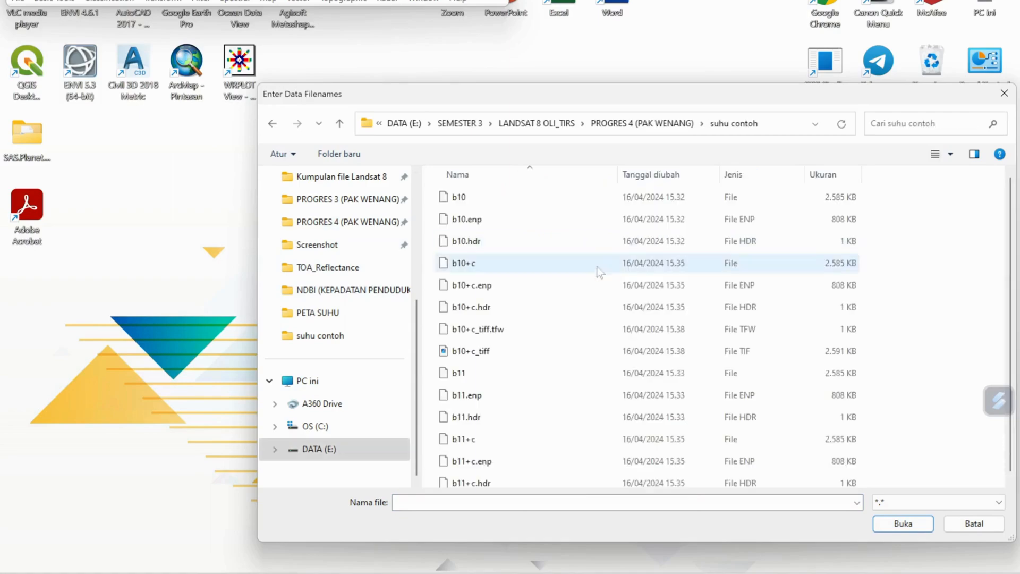
scroll(499, 380, "down", 1)
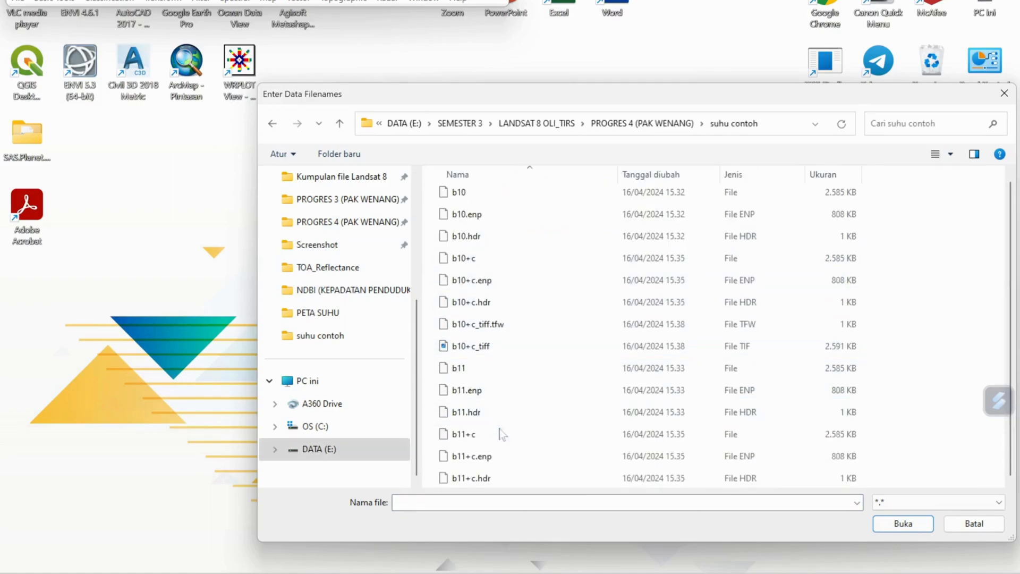
left_click(506, 437)
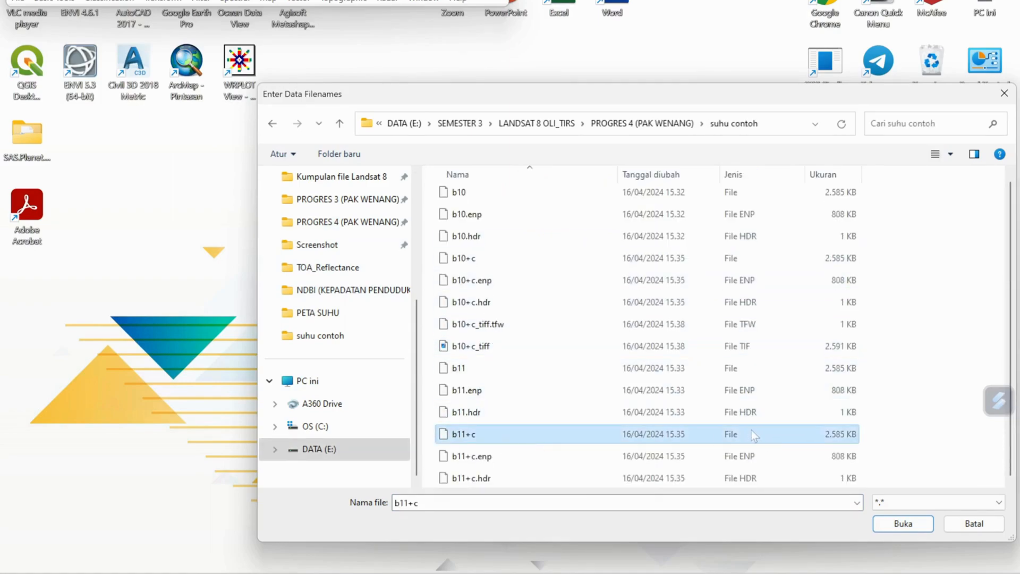
left_click(889, 526)
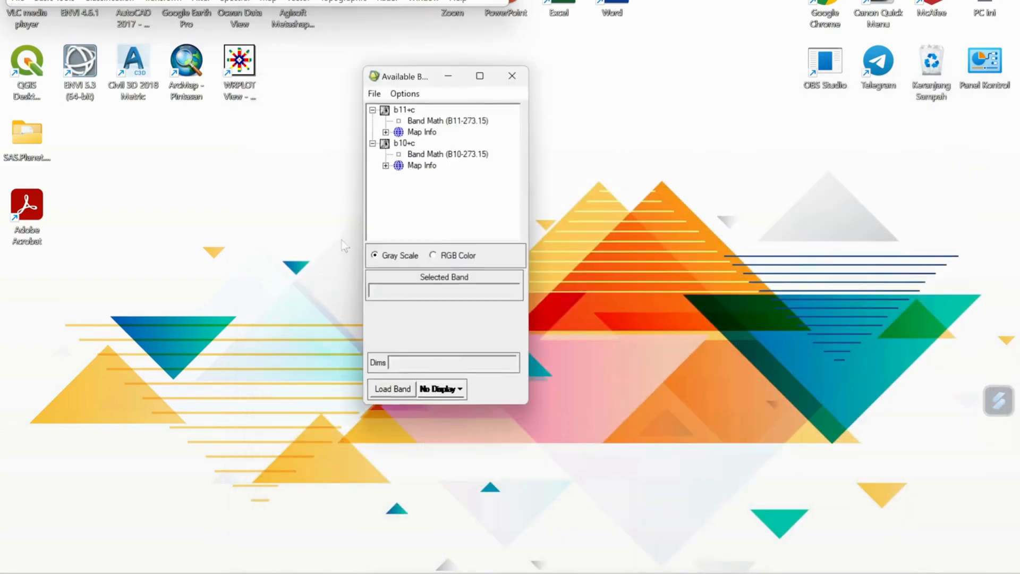
left_click(423, 121)
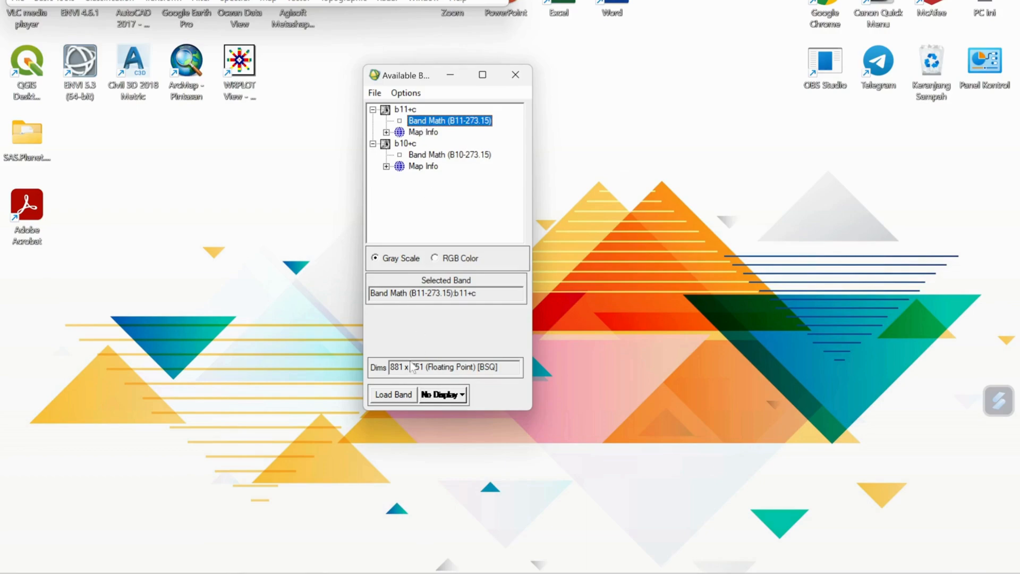
left_click(403, 395)
Step: Start a TIFF/GeoTIFF export with b11+c as the input file, keeping the full scene
left_click(19, 1)
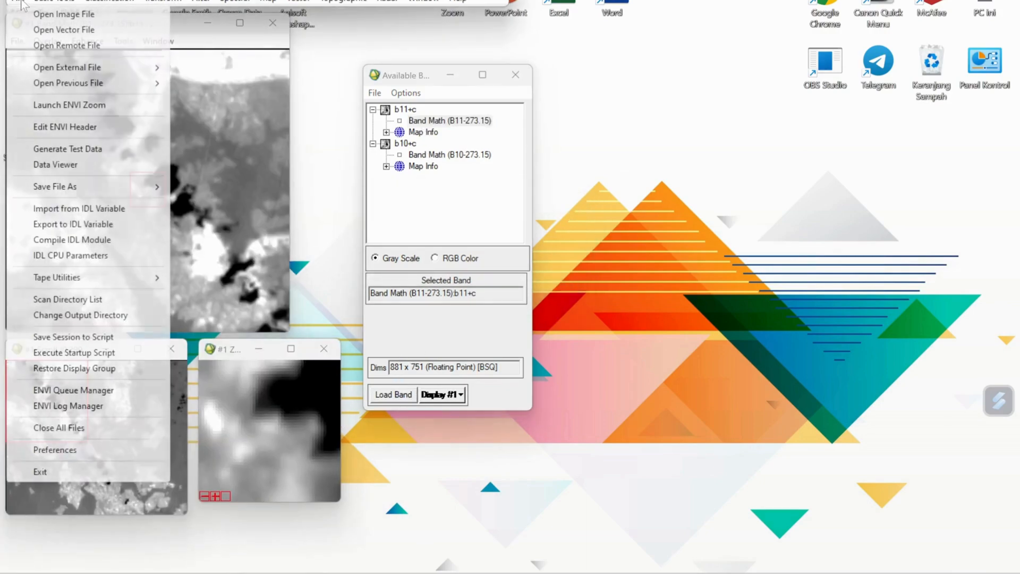
mouse_move(137, 187)
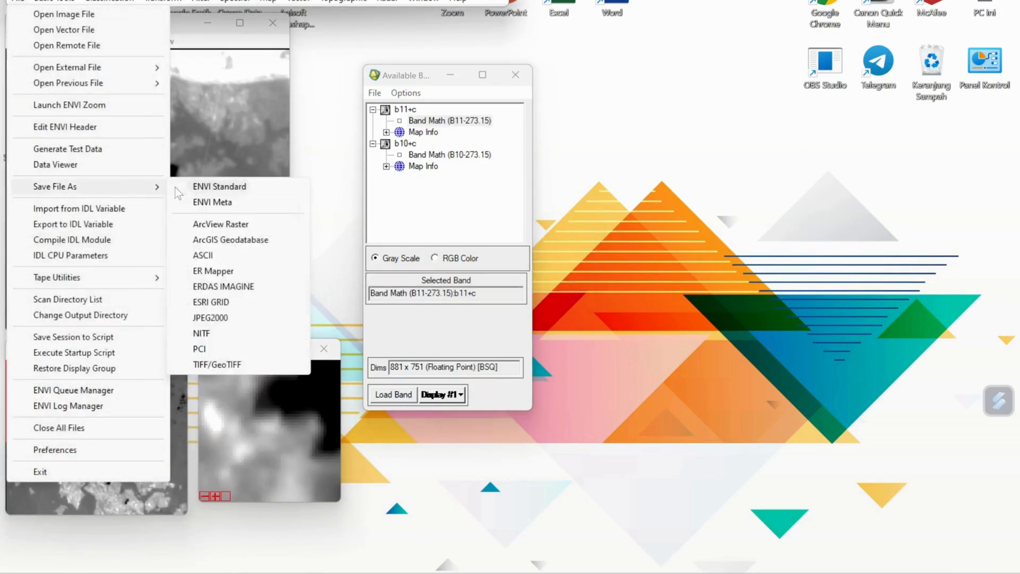
left_click(244, 364)
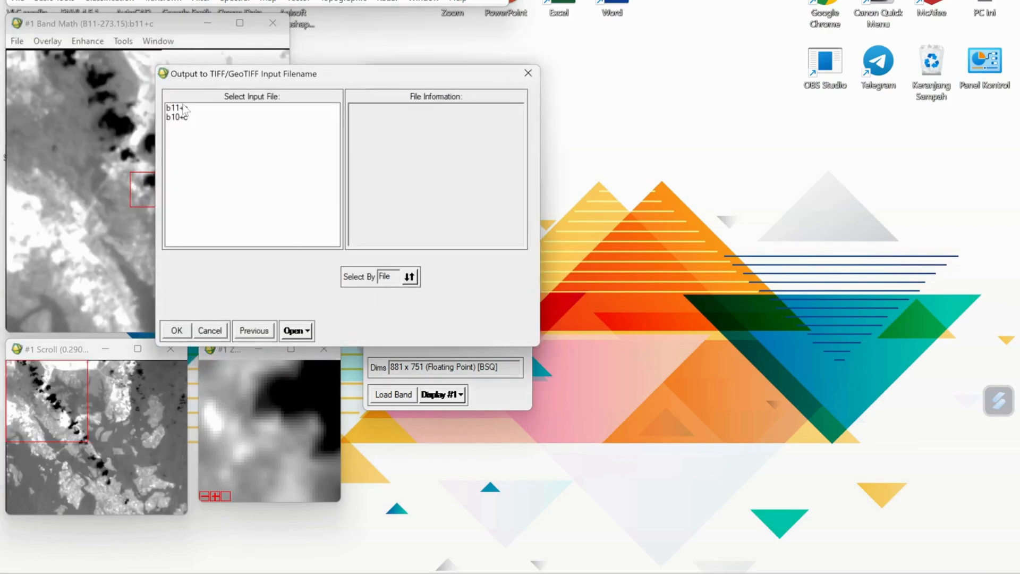
left_click(181, 109)
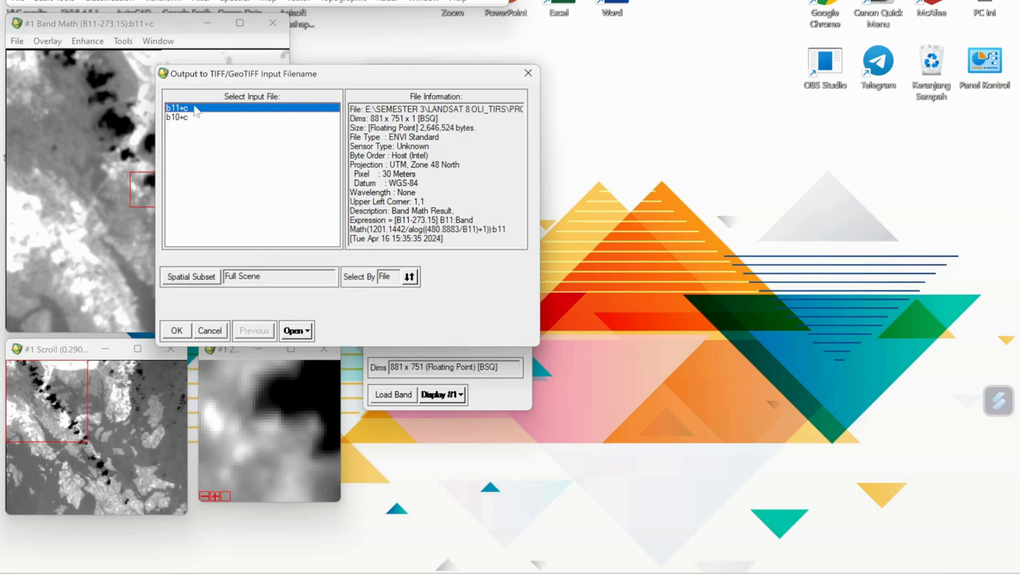
left_click(176, 334)
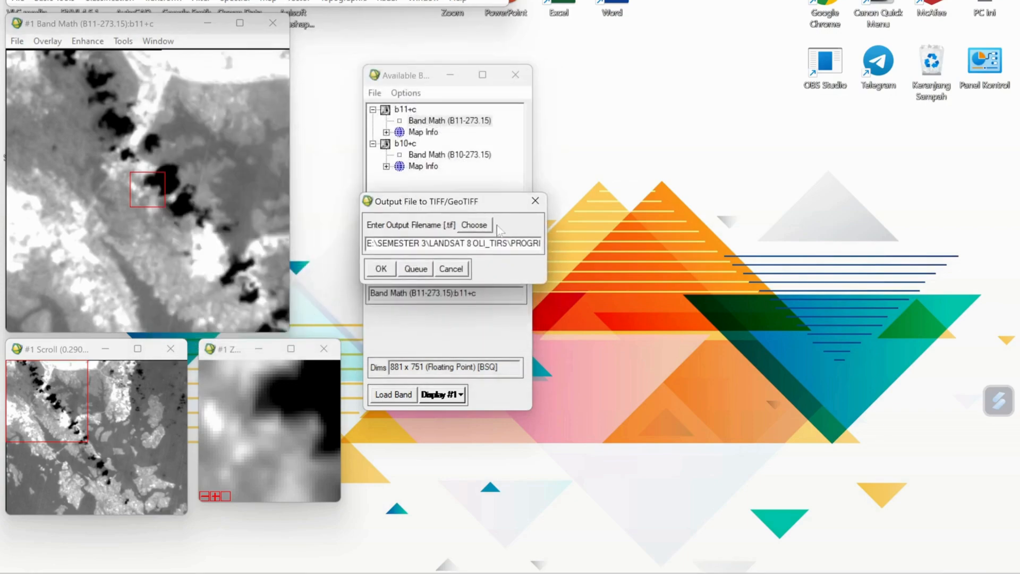
Step: Set the output file to b11+c_tiff in the suhu contoh folder and run the GeoTIFF export
left_click(486, 226)
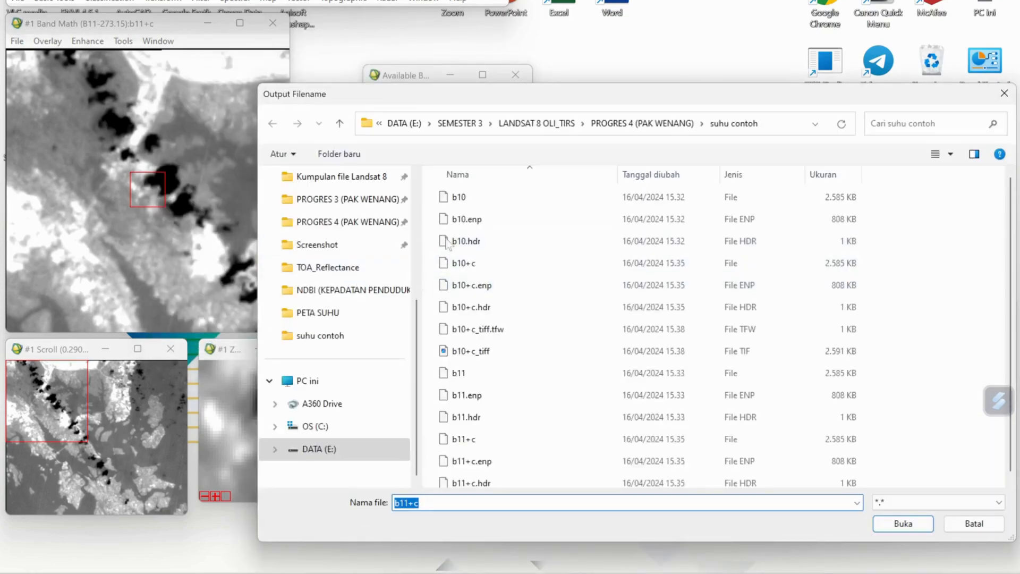
left_click(561, 347)
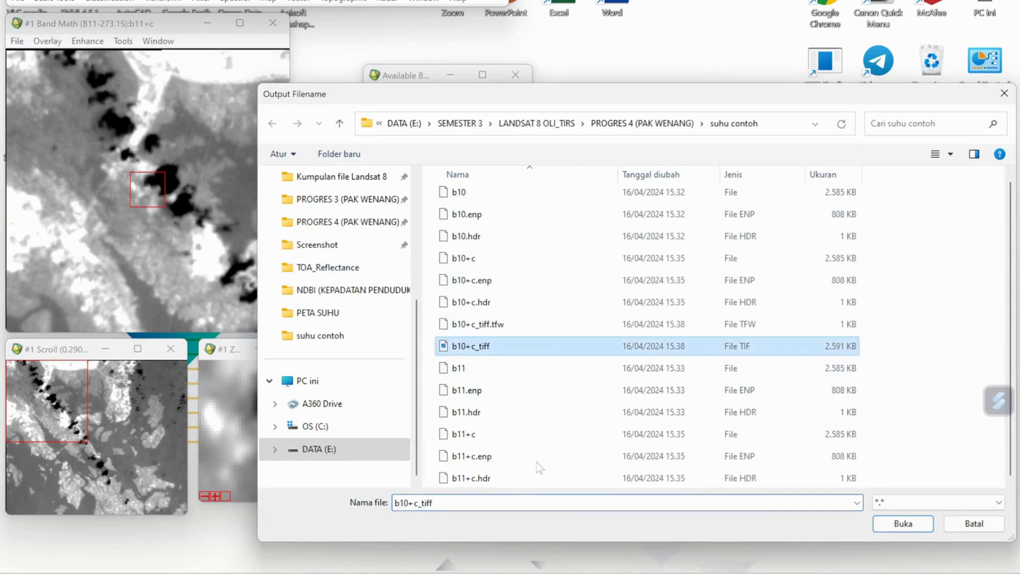
left_click(410, 503)
left_click(410, 503)
key("BackSpace")
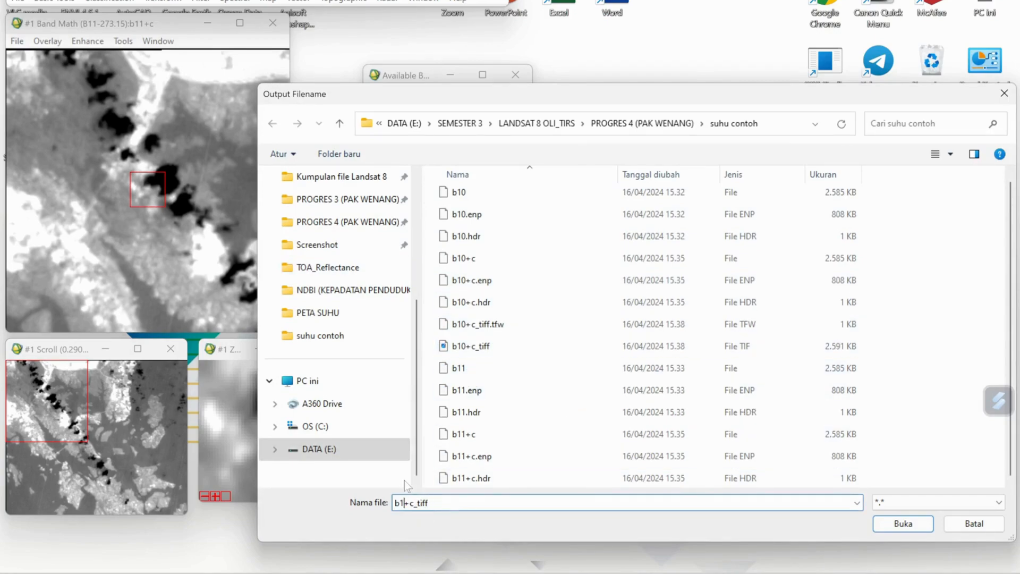
type("1")
left_click(903, 524)
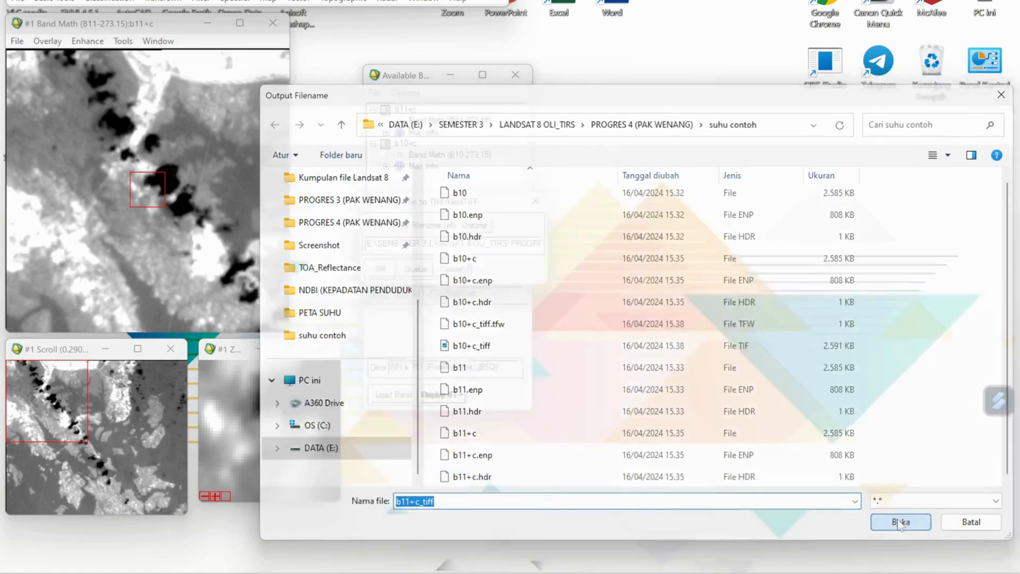
left_click(372, 272)
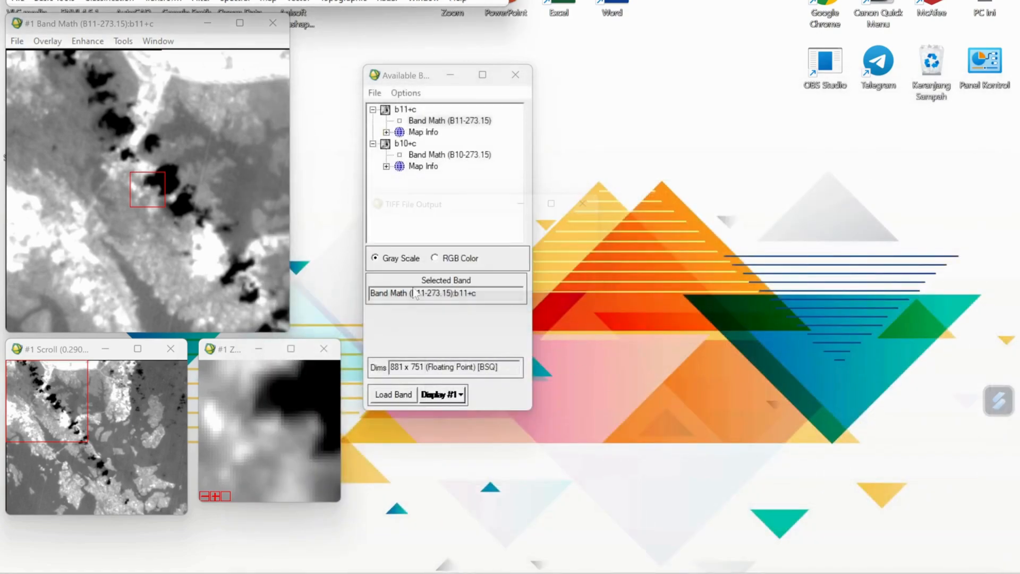
Step: Close the available bands list and the b11+c display, and terminate the ENVI 4.6.1 session
left_click(516, 75)
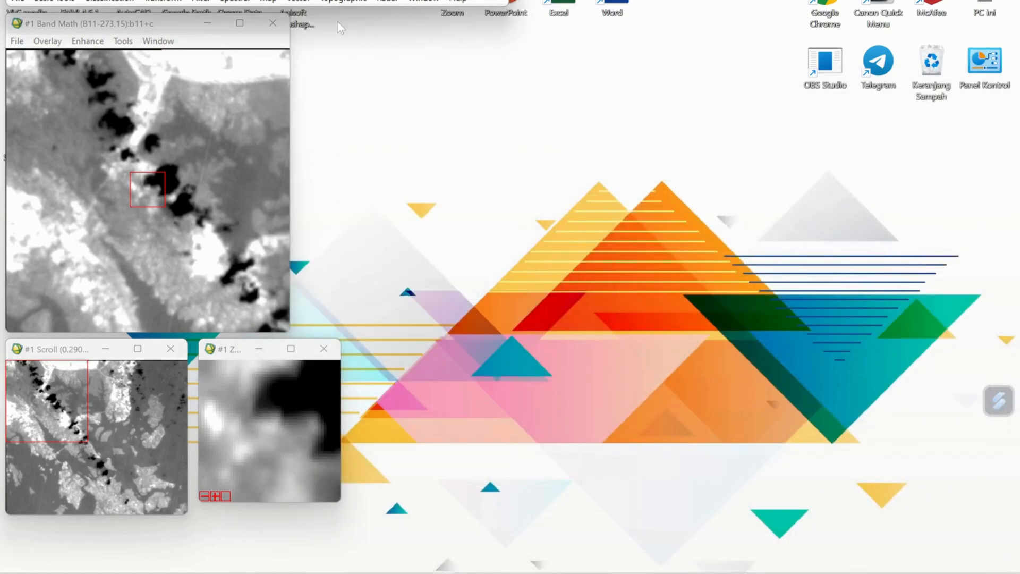
left_click(273, 23)
left_click(481, 0)
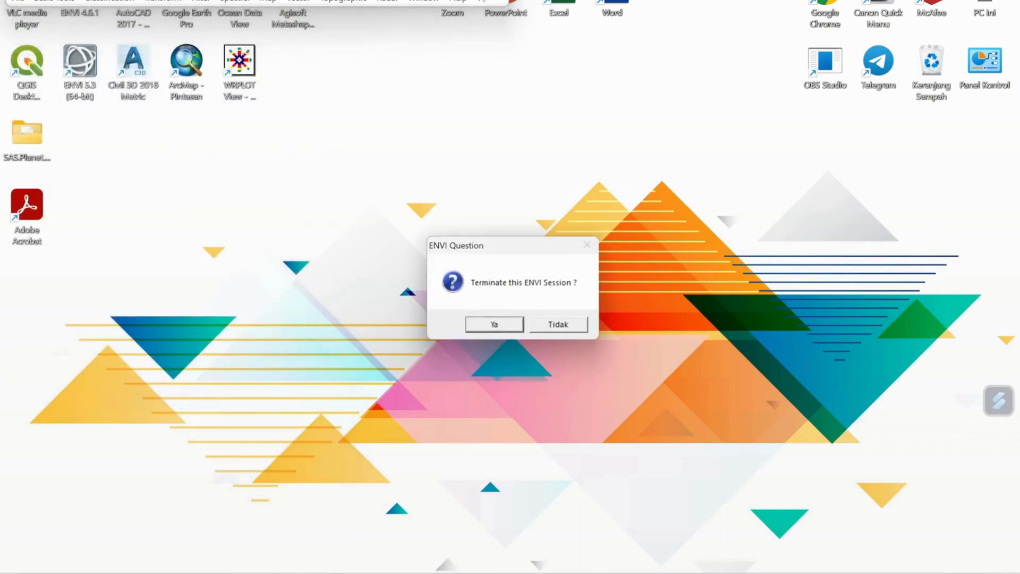
left_click(493, 323)
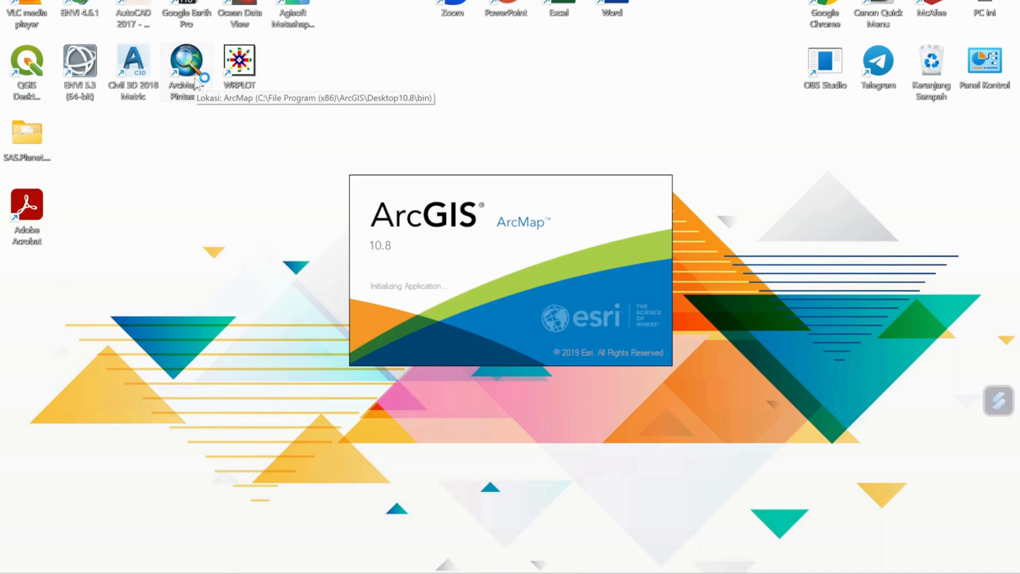
Step: Close the remaining ENVI window with the band math layers and the MUSMUS Word document
mouse_move(638, 573)
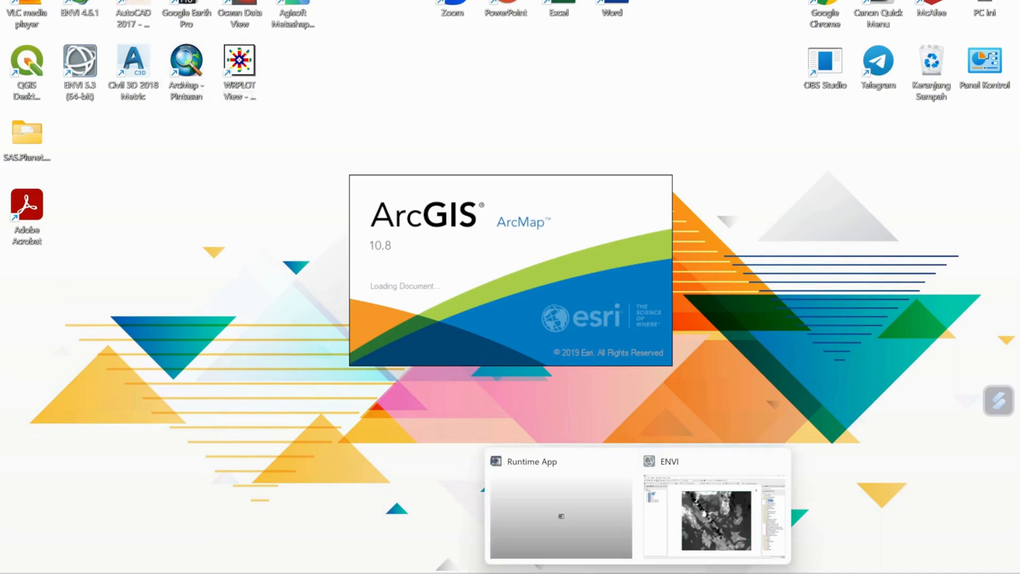
mouse_move(777, 465)
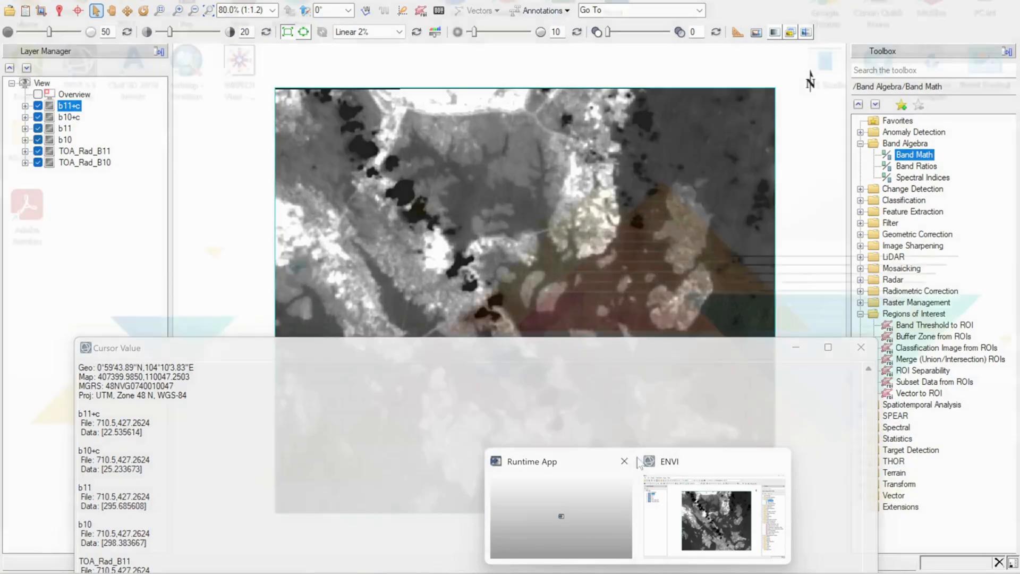
left_click(778, 463)
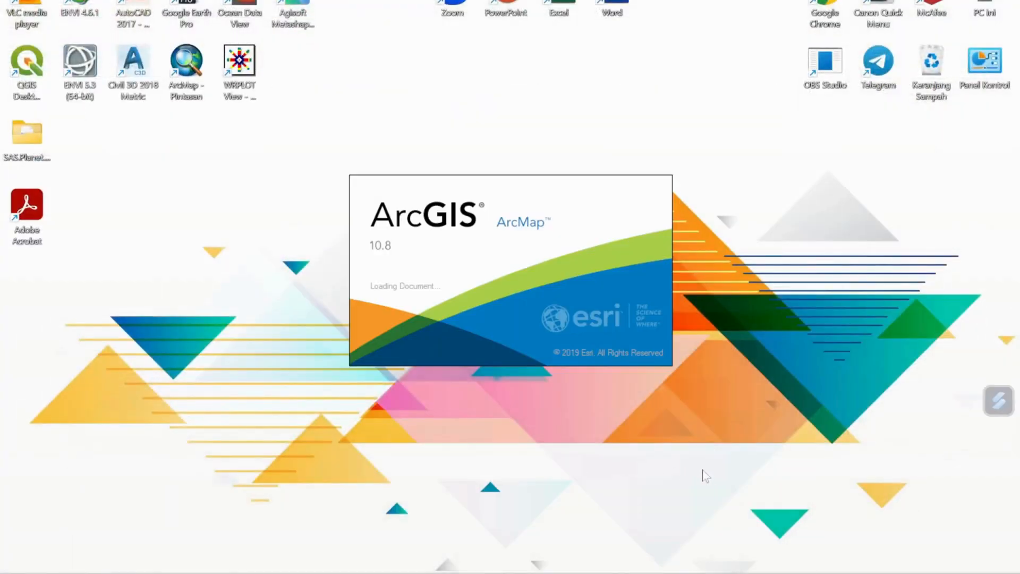
mouse_move(669, 573)
mouse_move(638, 573)
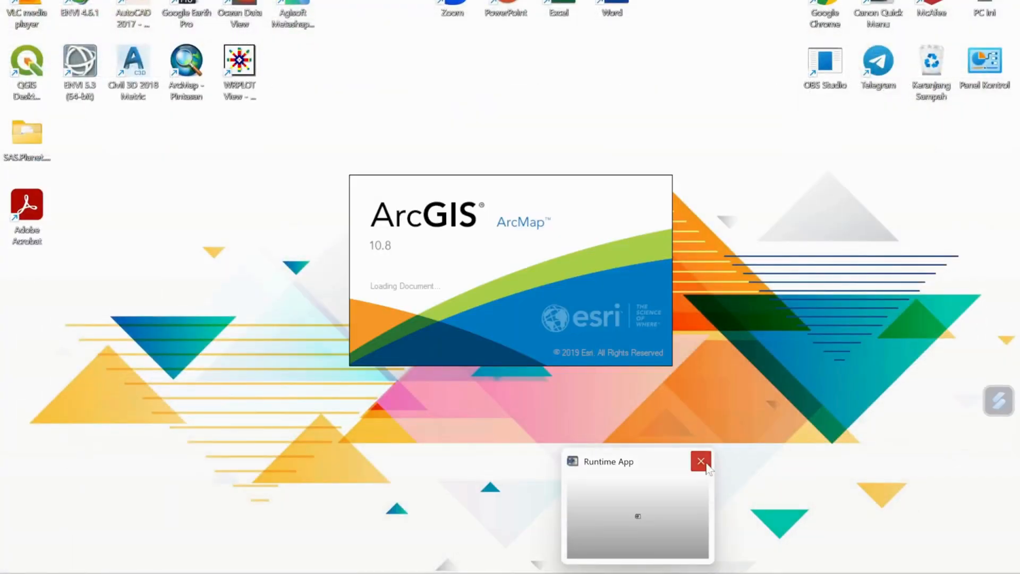
mouse_move(701, 573)
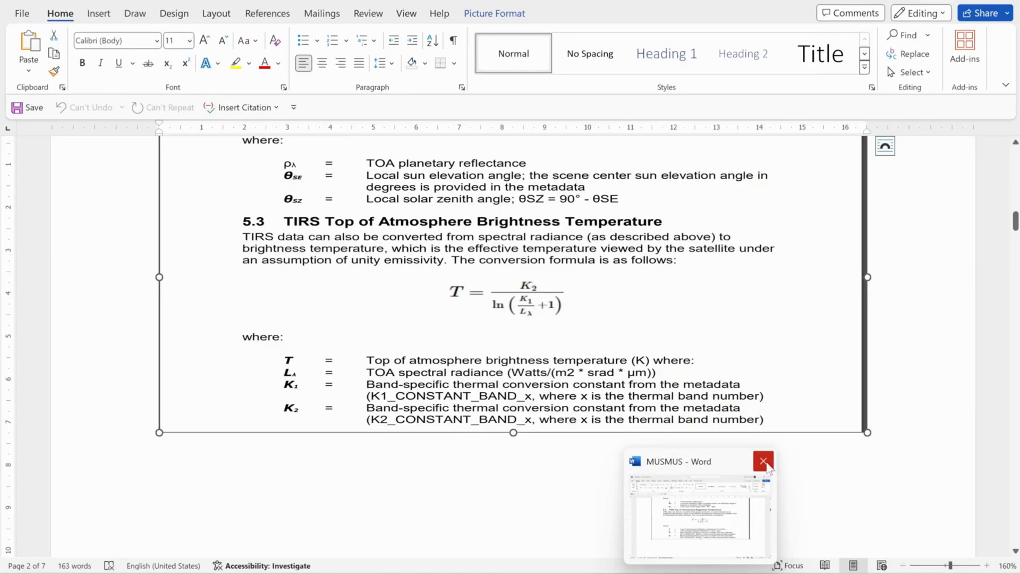
left_click(767, 464)
mouse_move(701, 573)
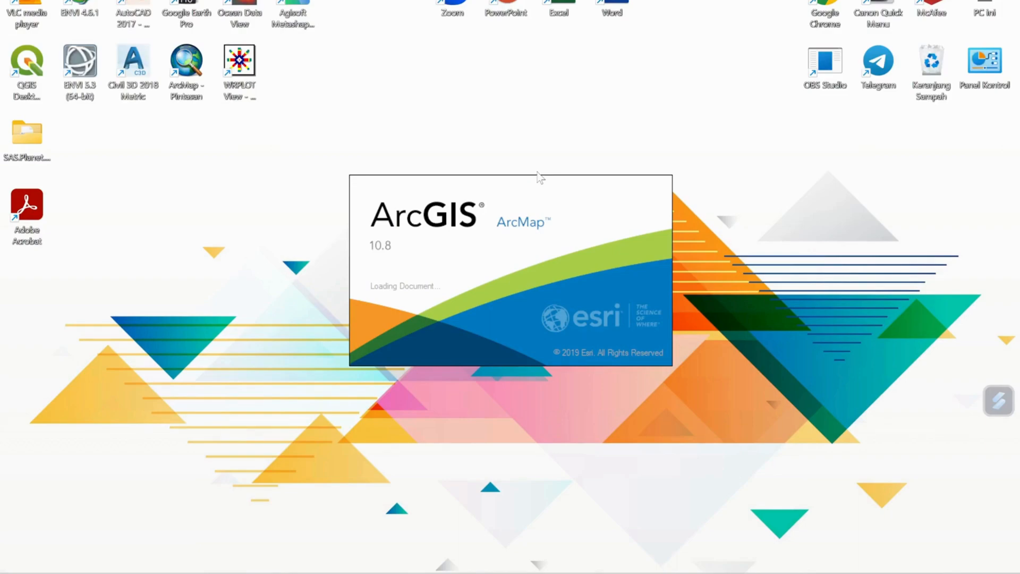
right_click(764, 188)
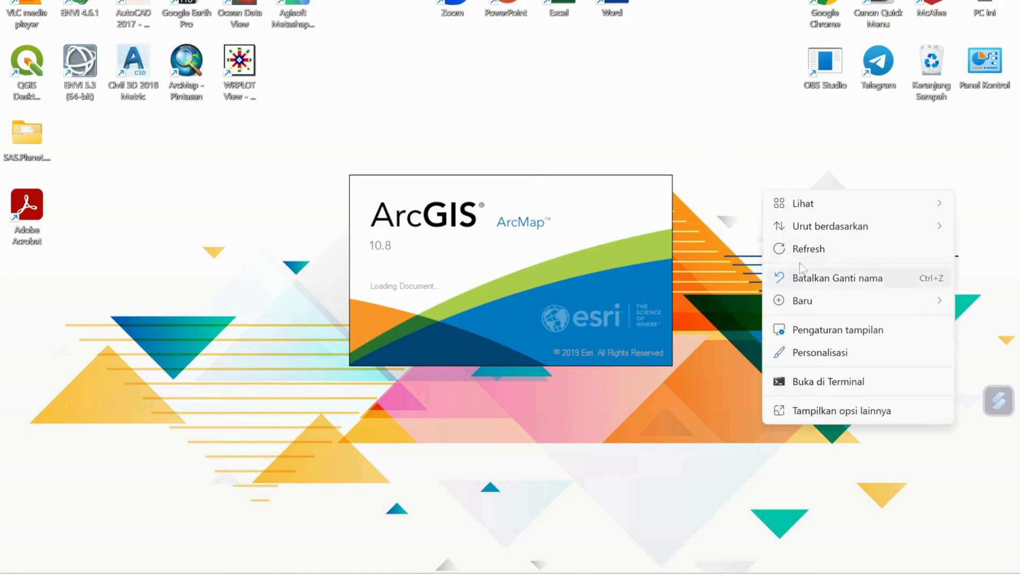
left_click(804, 250)
right_click(861, 262)
left_click(862, 307)
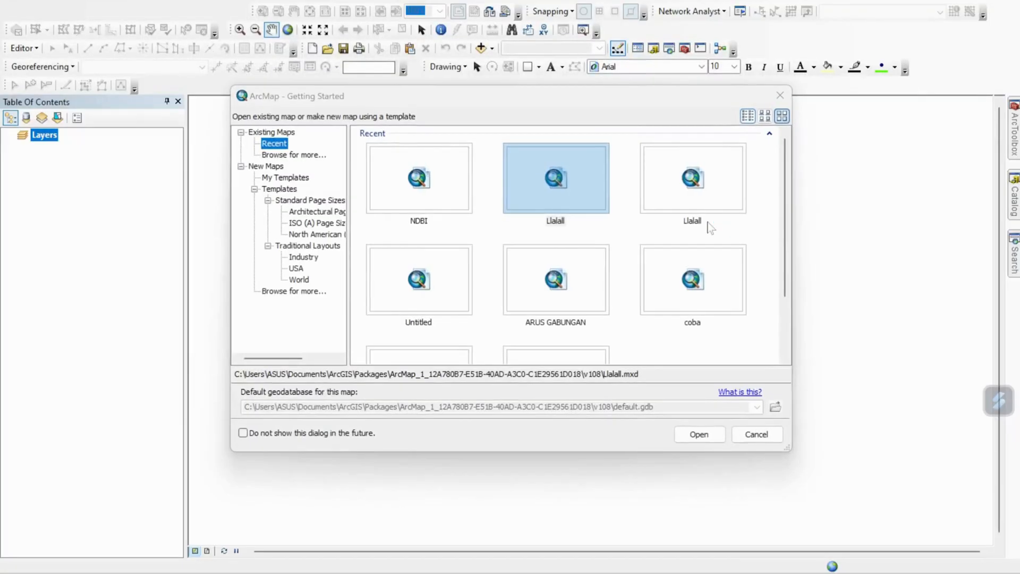
Step: In ArcMap, dismiss the Getting Started dialog and add b11+c_tiff.tif from the suhu contoh folder to the map
left_click(781, 96)
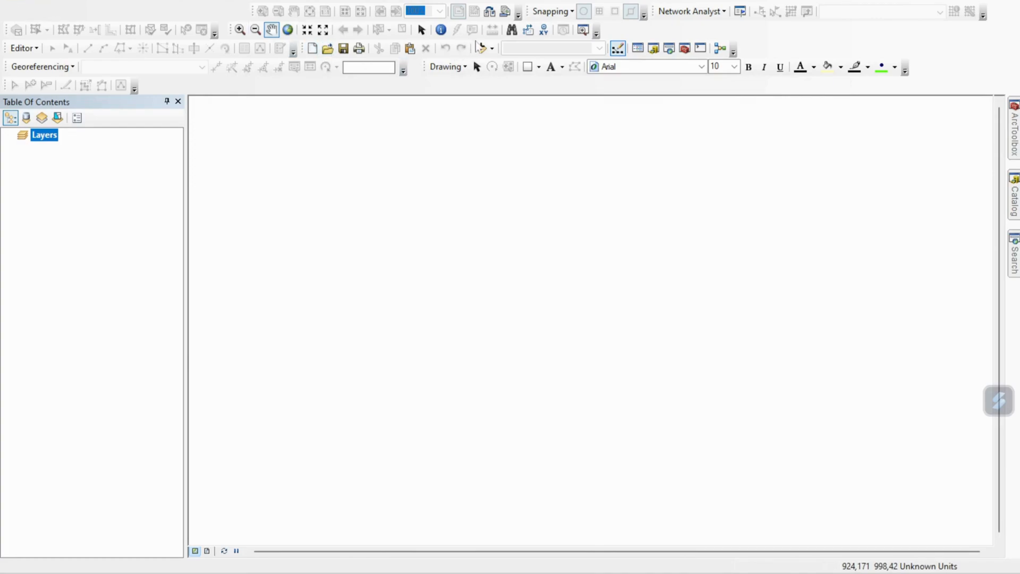
left_click(479, 47)
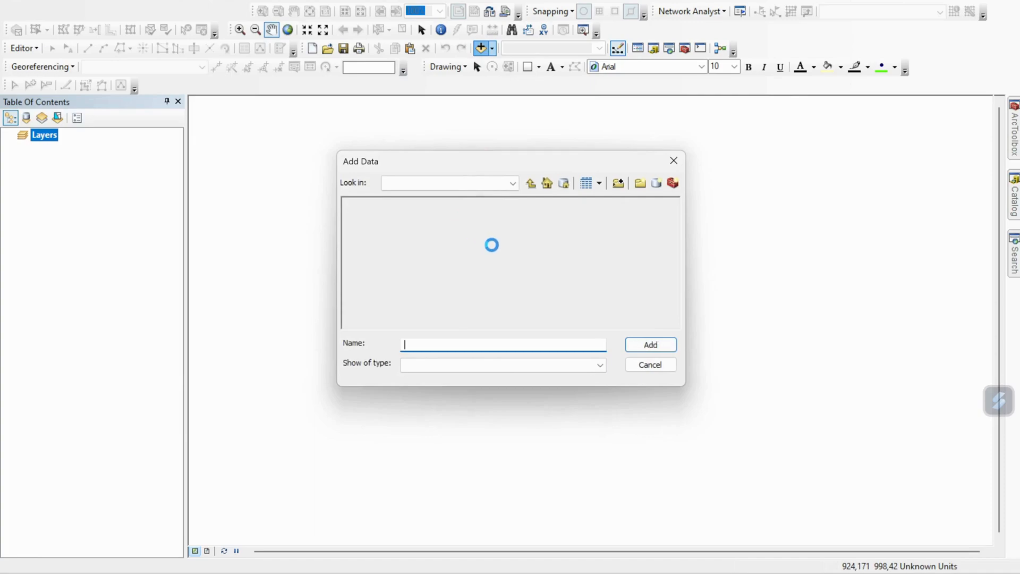
left_click(531, 184)
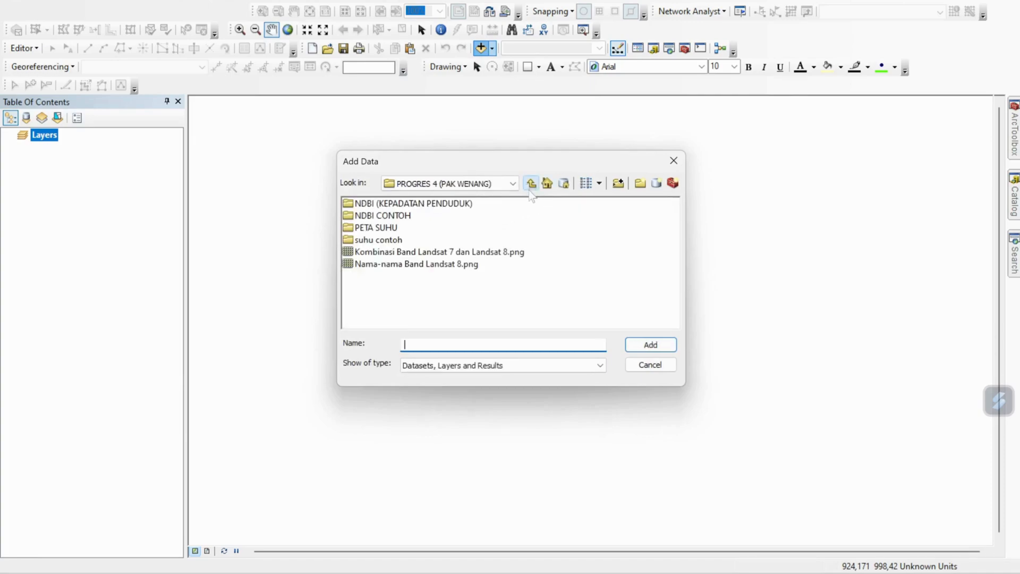
double_click(377, 241)
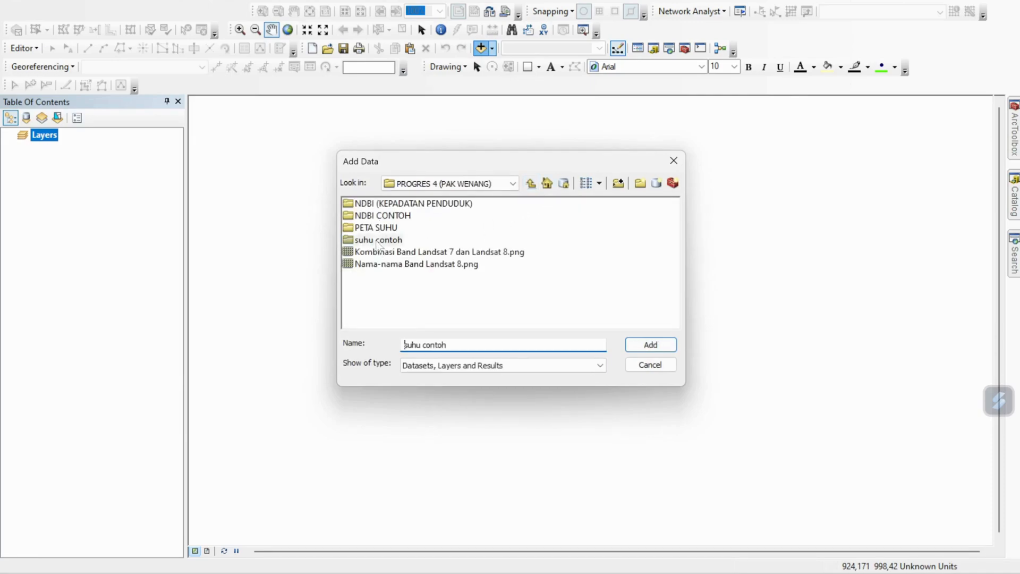
left_click(387, 216)
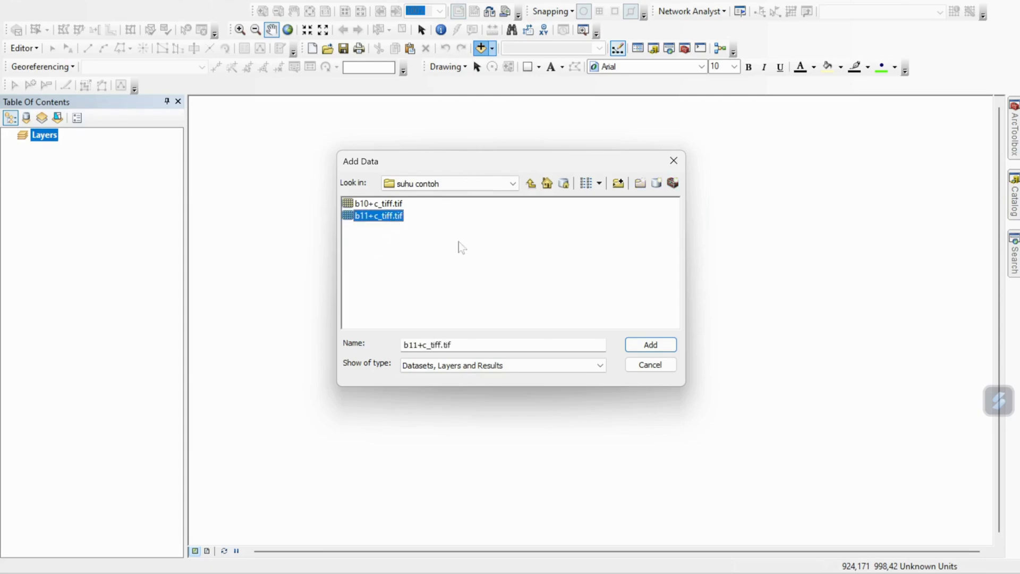
left_click(649, 345)
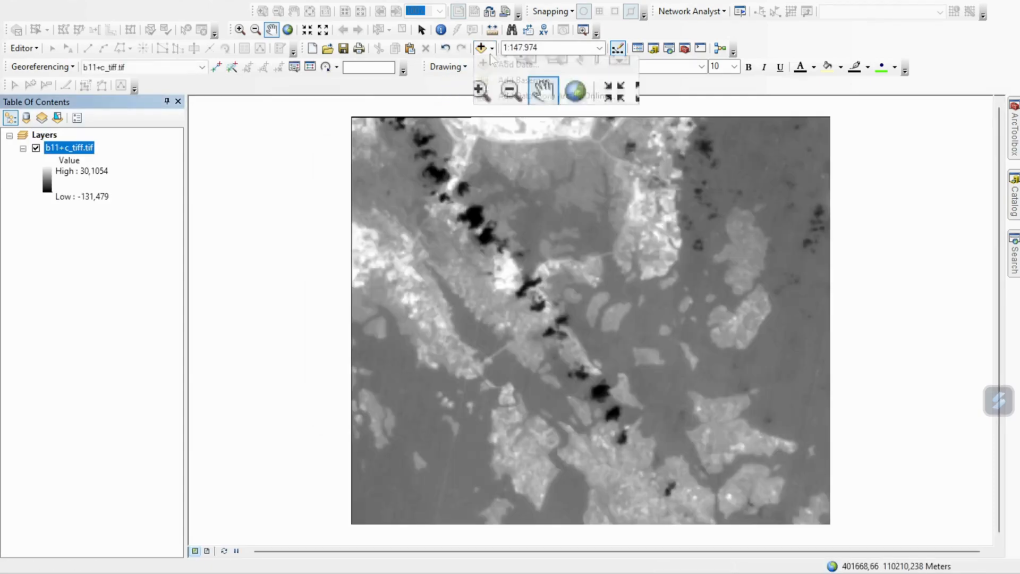
Step: Add the b10+c_tiff.tif raster from the suhu contoh folder to the map
left_click(491, 48)
left_click(499, 65)
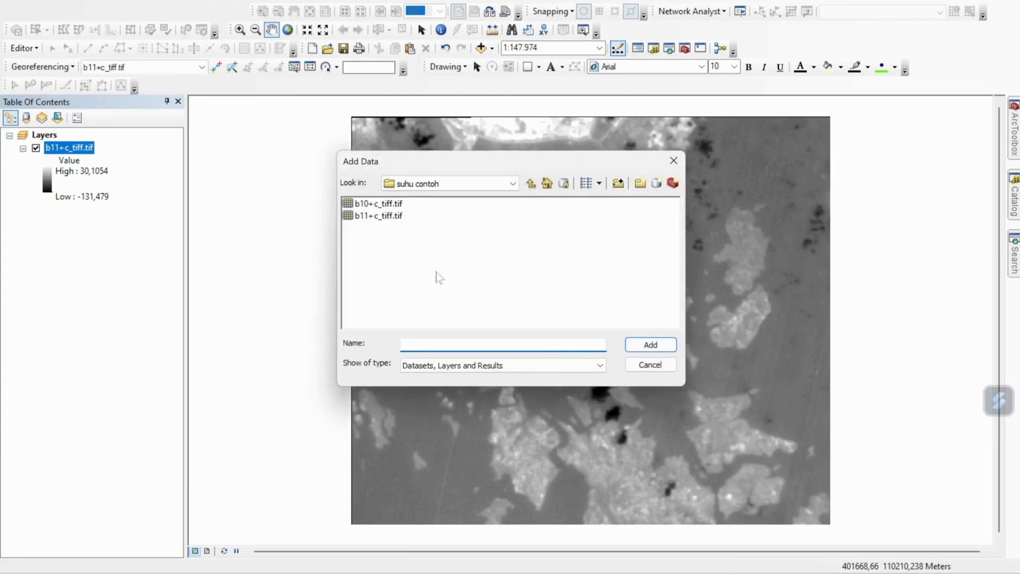
left_click(387, 205)
left_click(652, 345)
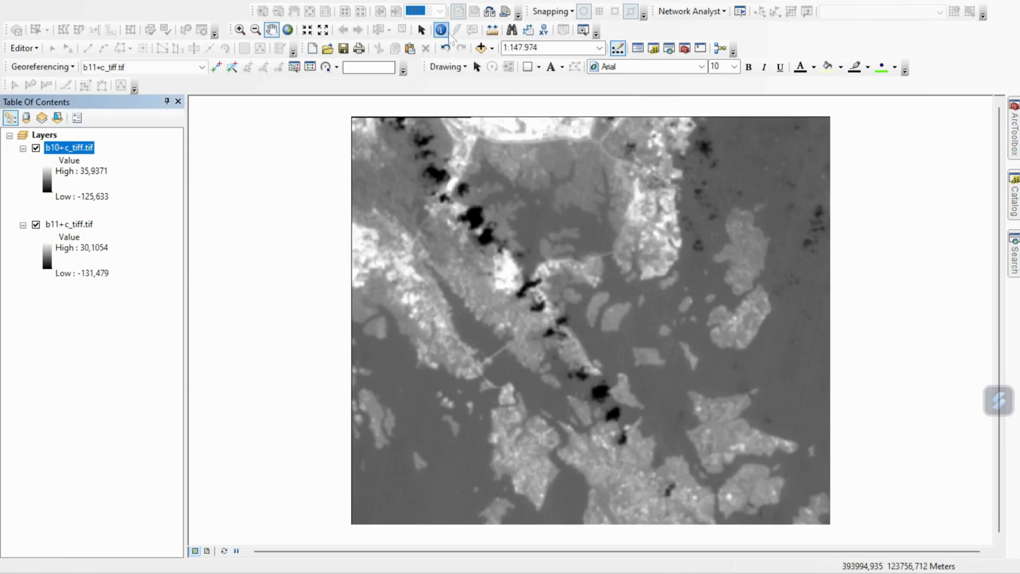
Step: Add the 2_Kelurahan_TJ_Piayu_KELOMPOK5.shp shapefile from the shp subfolder of the PROGRES 1 folder to the map
left_click(482, 49)
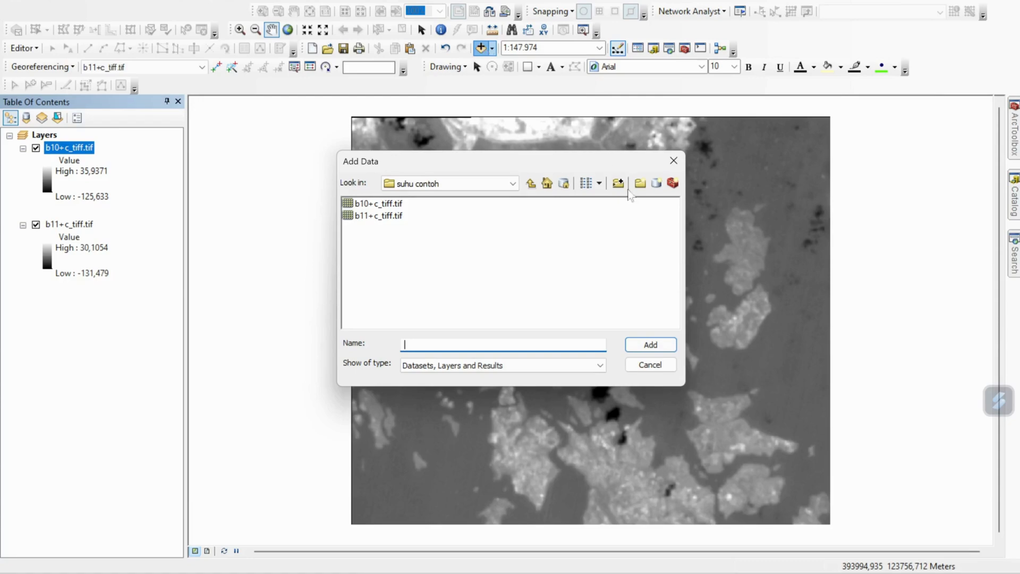
left_click(532, 184)
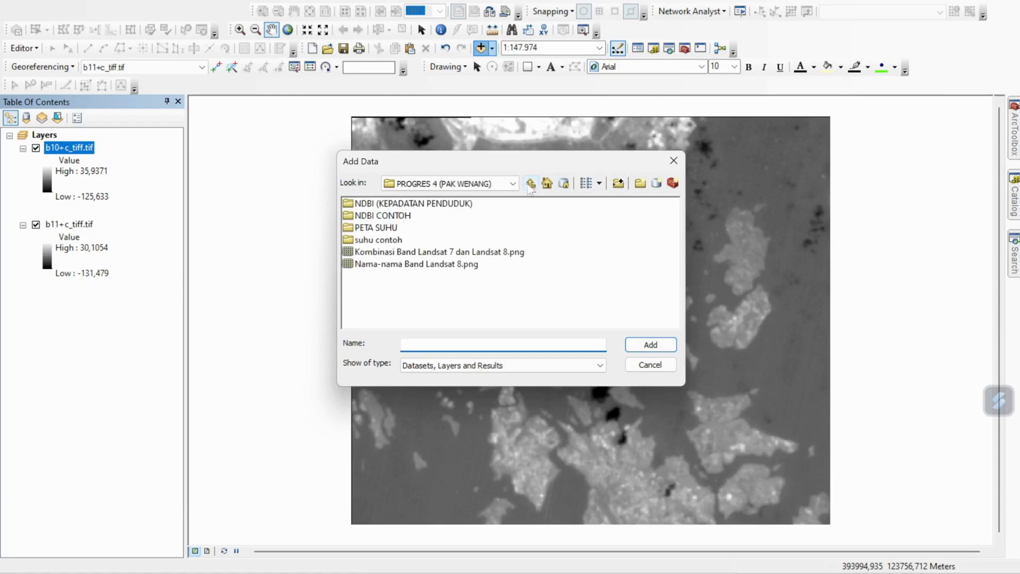
left_click(533, 184)
left_click(564, 227)
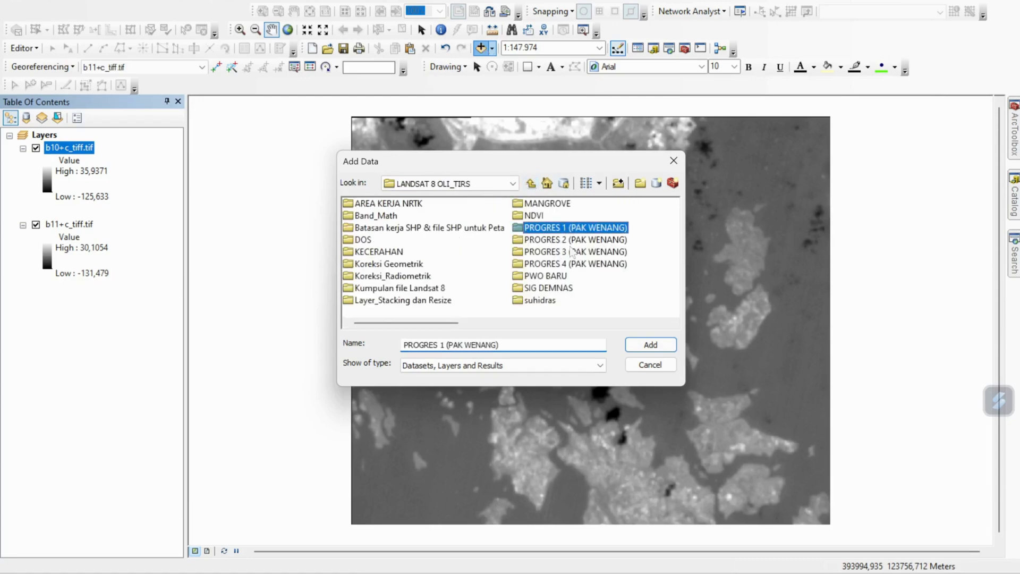
left_click(639, 343)
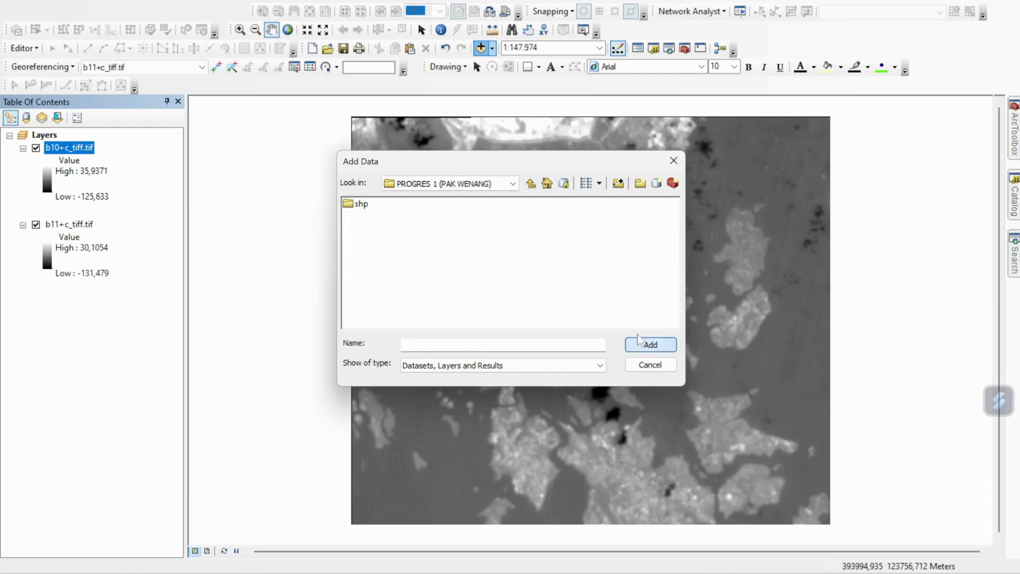
double_click(369, 203)
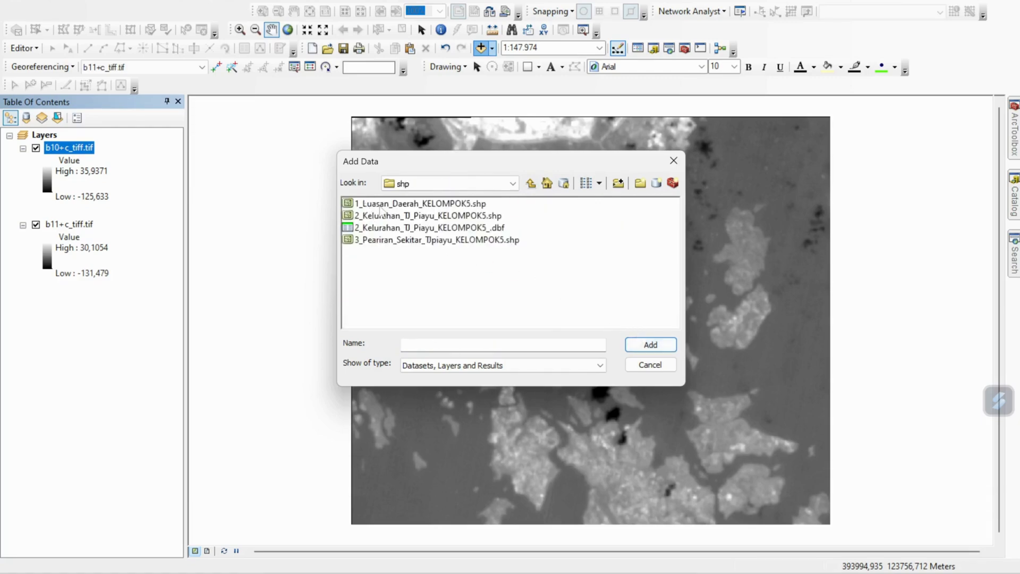
left_click(389, 215)
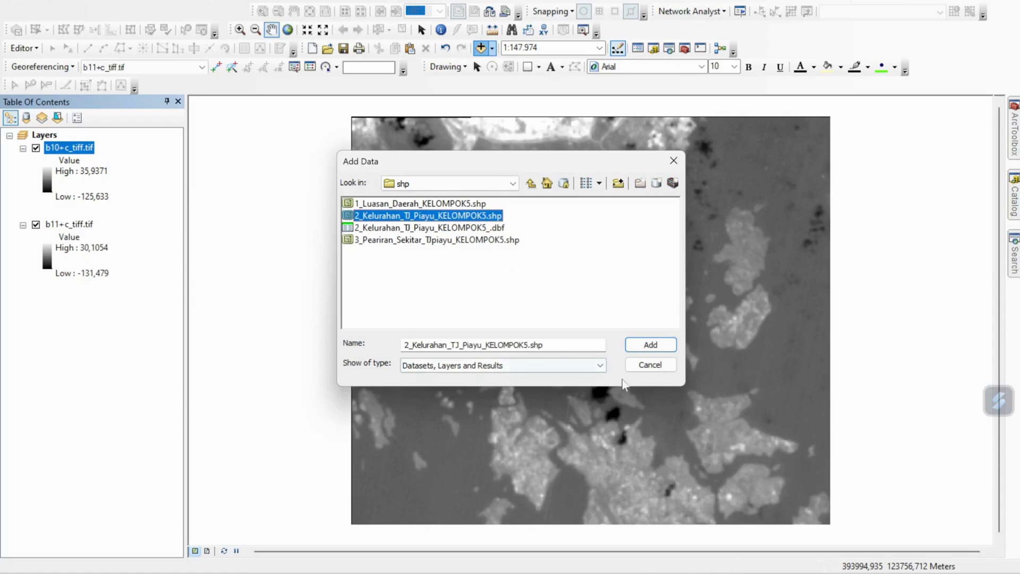
left_click(651, 345)
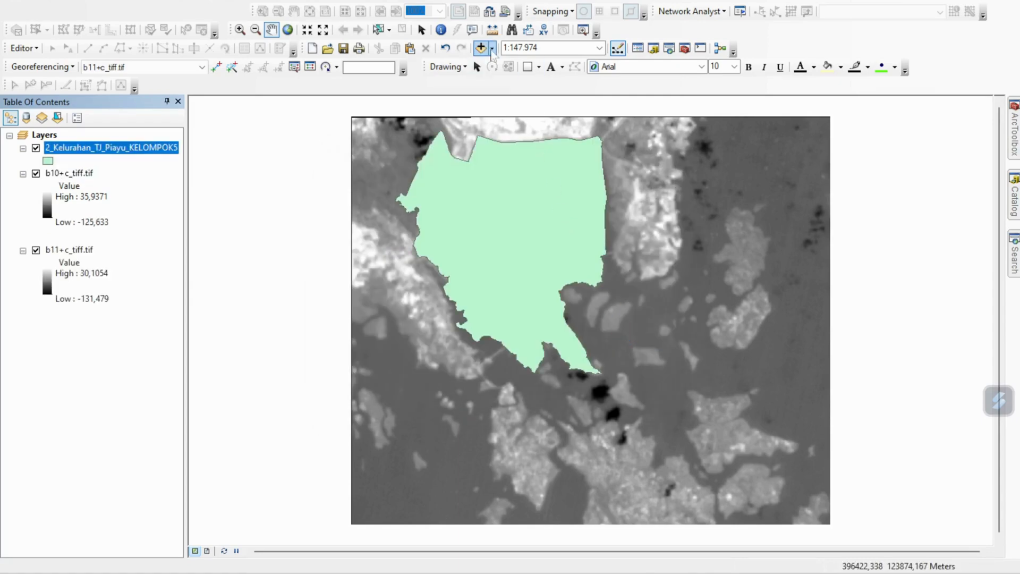
left_click(492, 48)
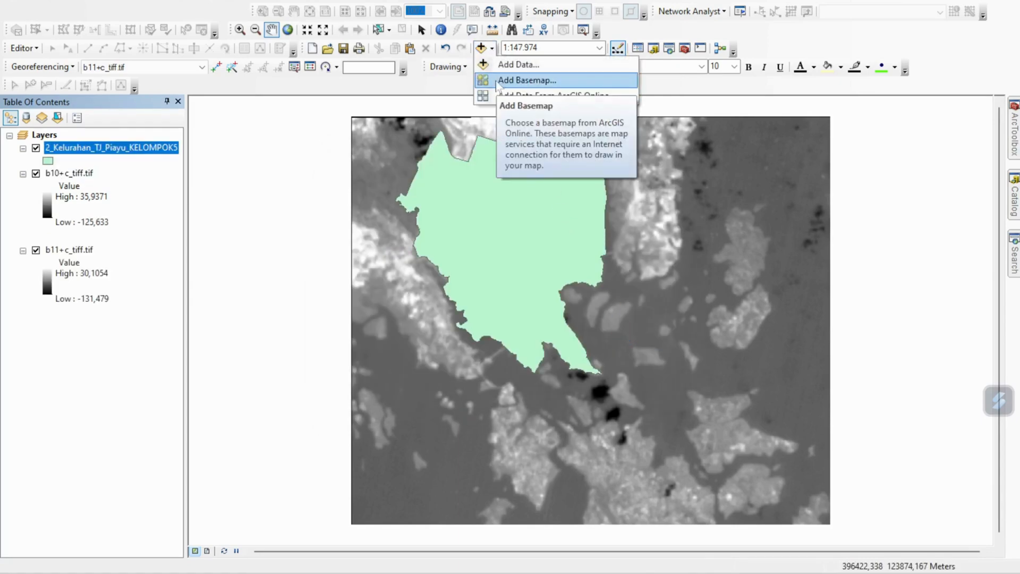
left_click(498, 81)
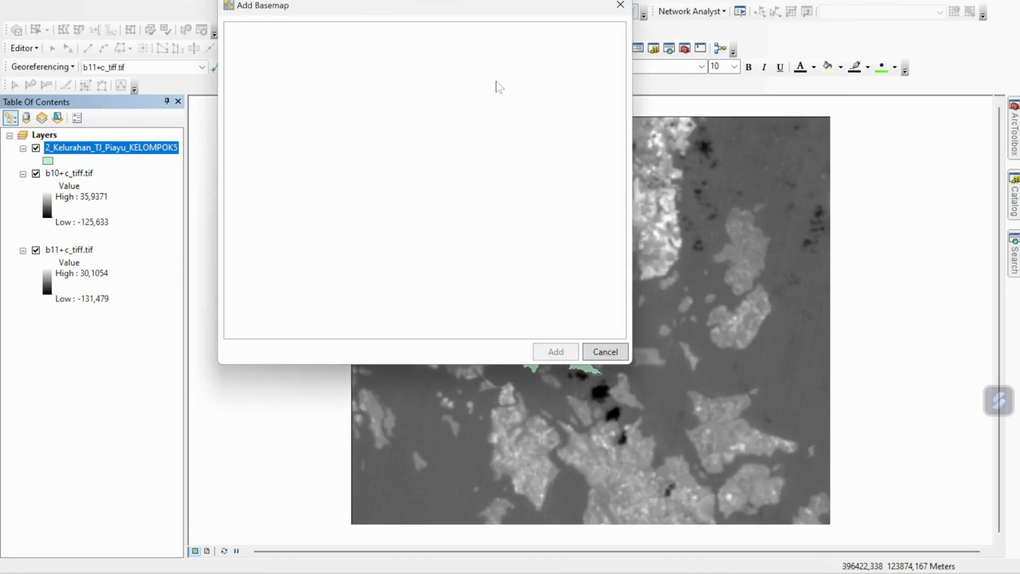
left_click(620, 5)
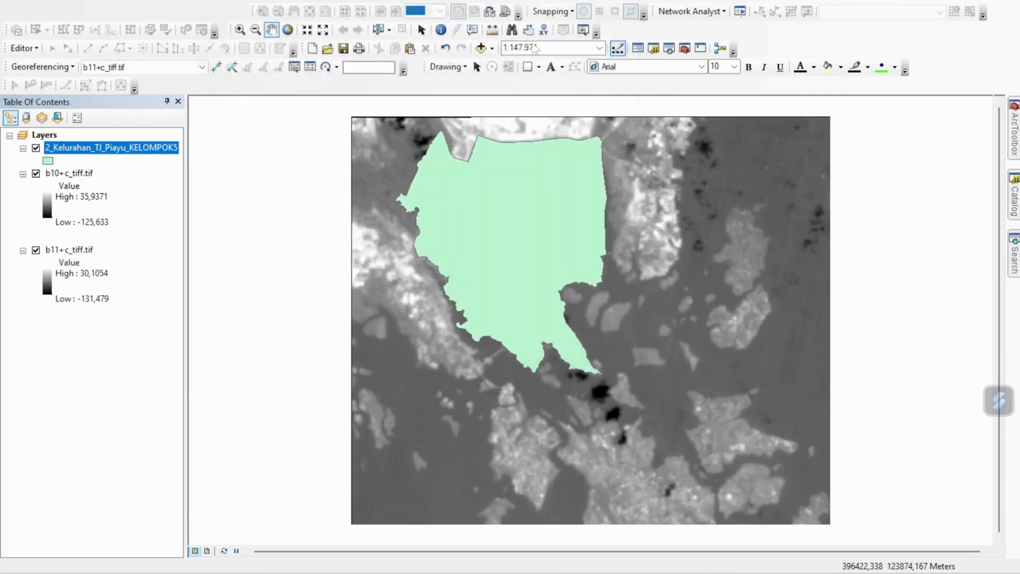
Step: Add the 3_Peariran_Sekitar_TJpiayu_KELOMPOK5.shp shapefile from the shp folder to the map
left_click(492, 48)
left_click(510, 64)
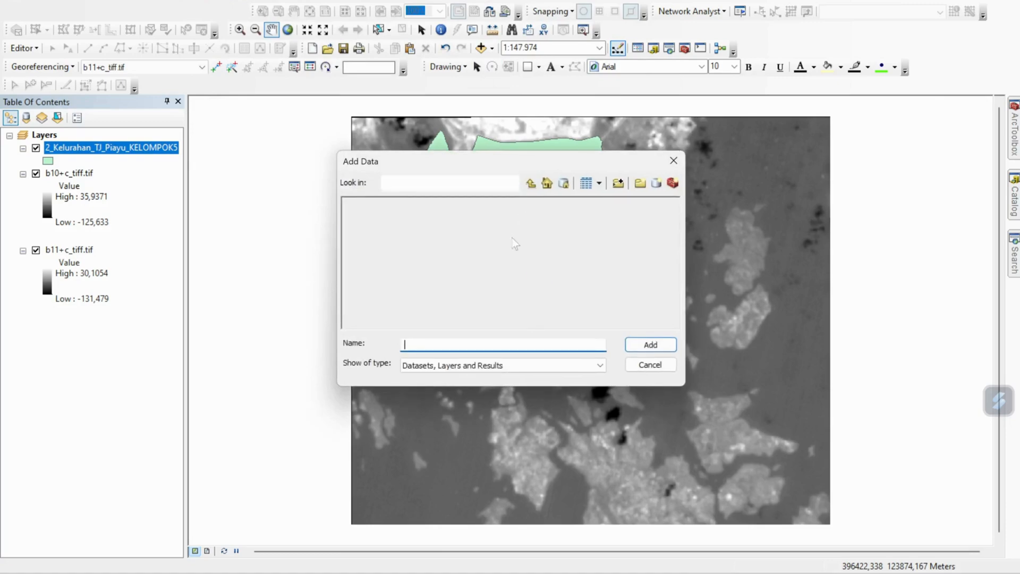
left_click(485, 242)
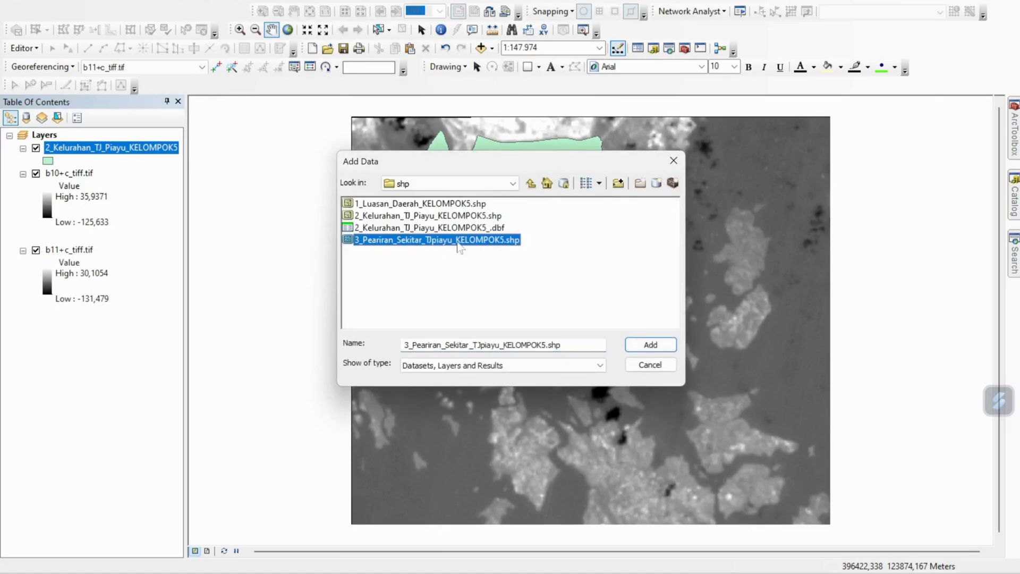
left_click(626, 345)
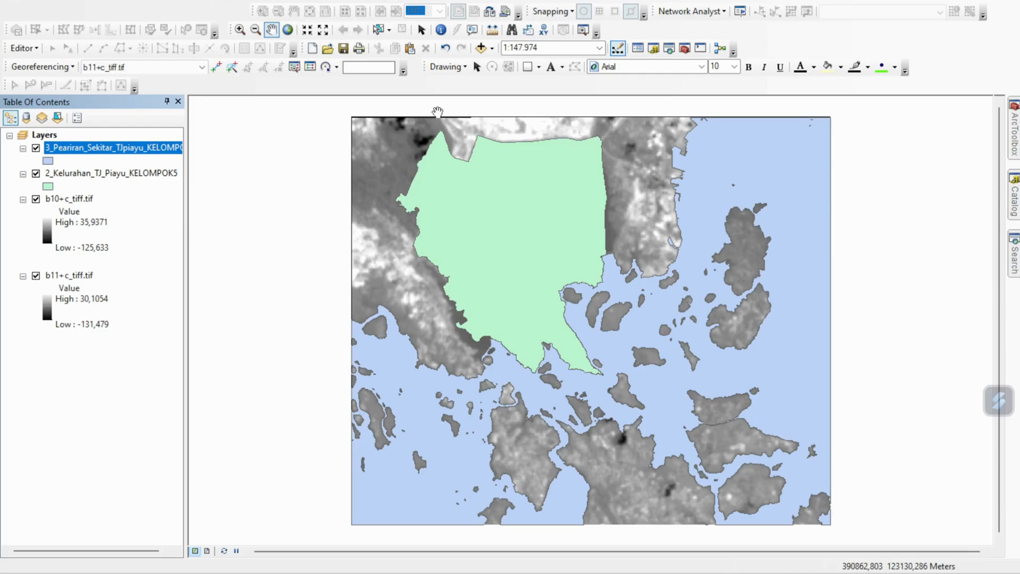
Step: Open the Search window for finding geoprocessing tools
left_click(672, 50)
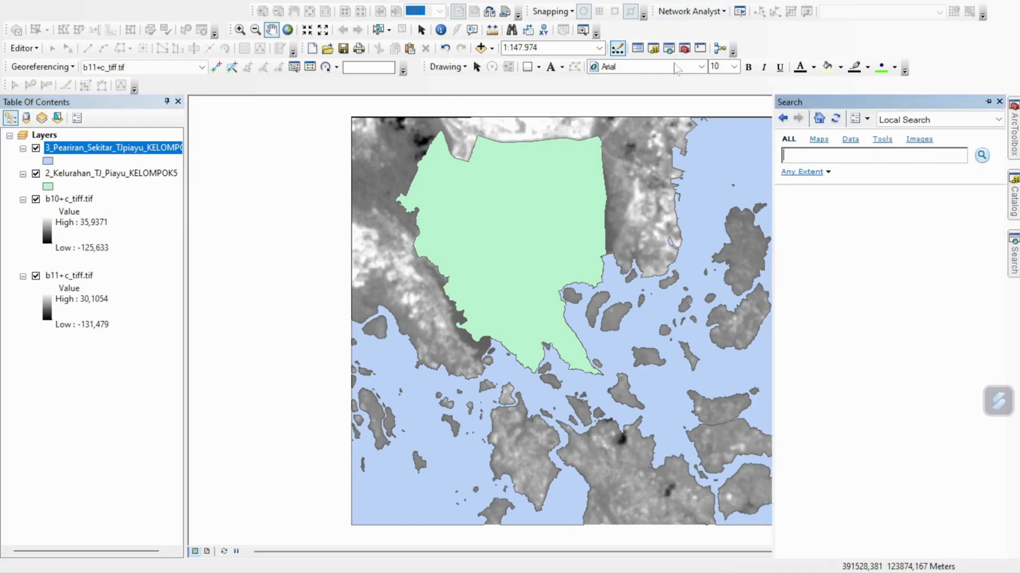
Step: Hide the Standard toolbar and show it again
left_click(301, 2)
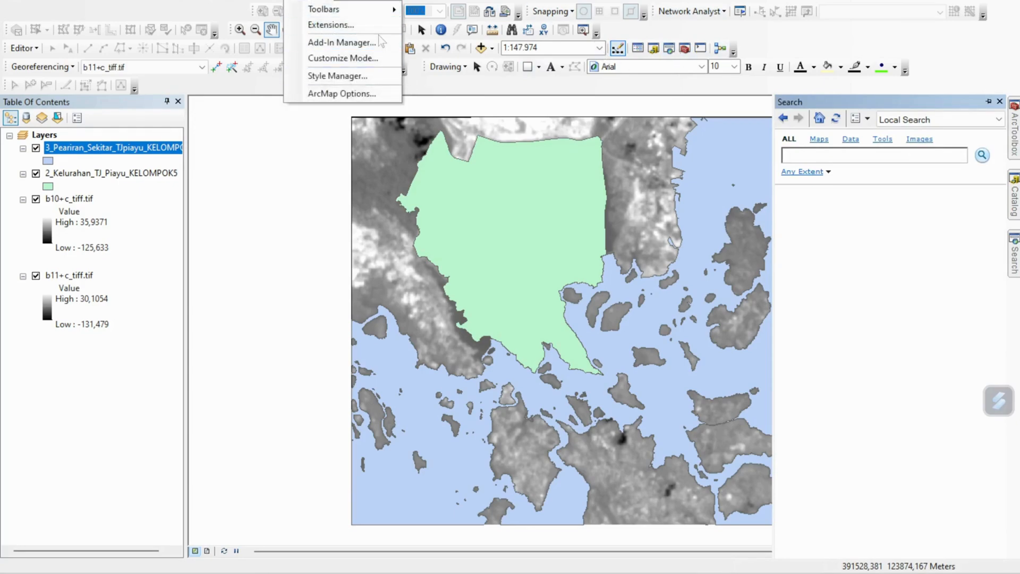
mouse_move(351, 9)
mouse_move(479, 563)
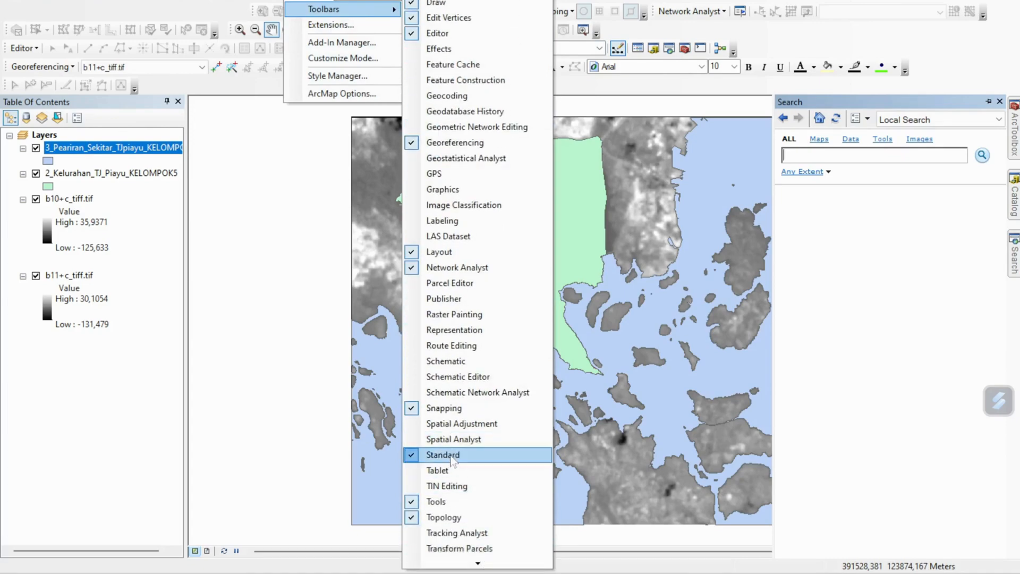
left_click(484, 456)
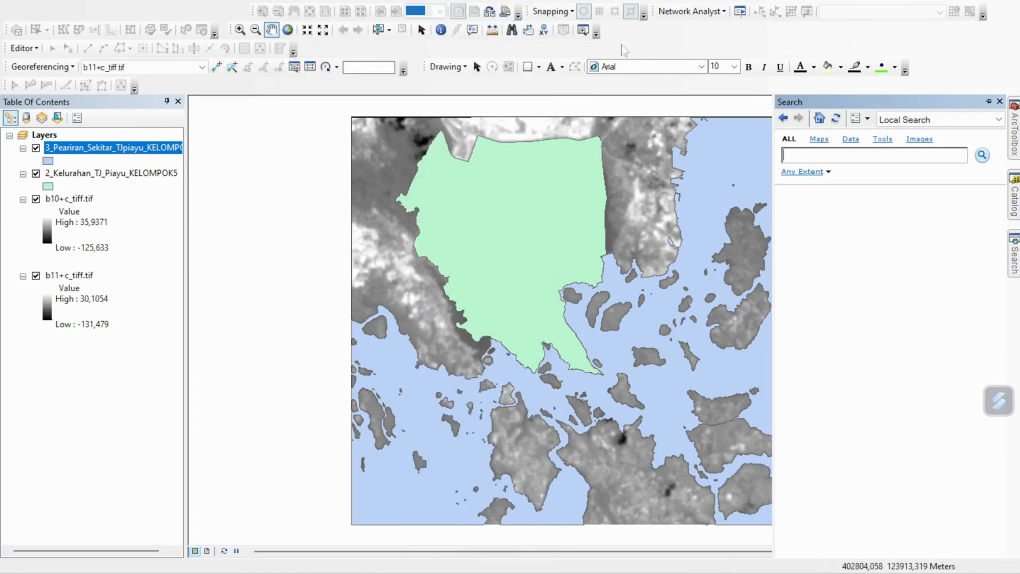
left_click(300, 2)
mouse_move(324, 9)
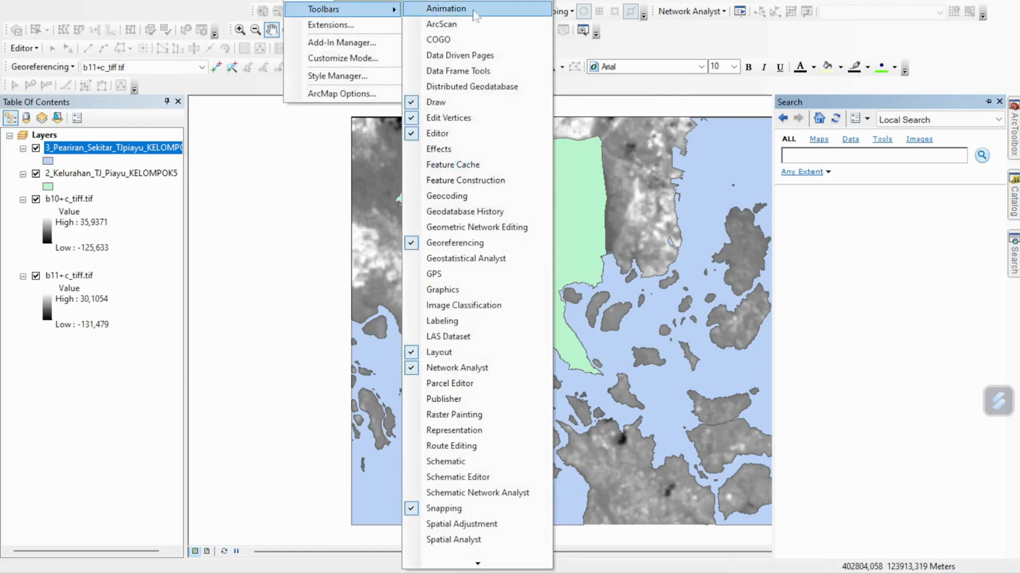
mouse_move(478, 563)
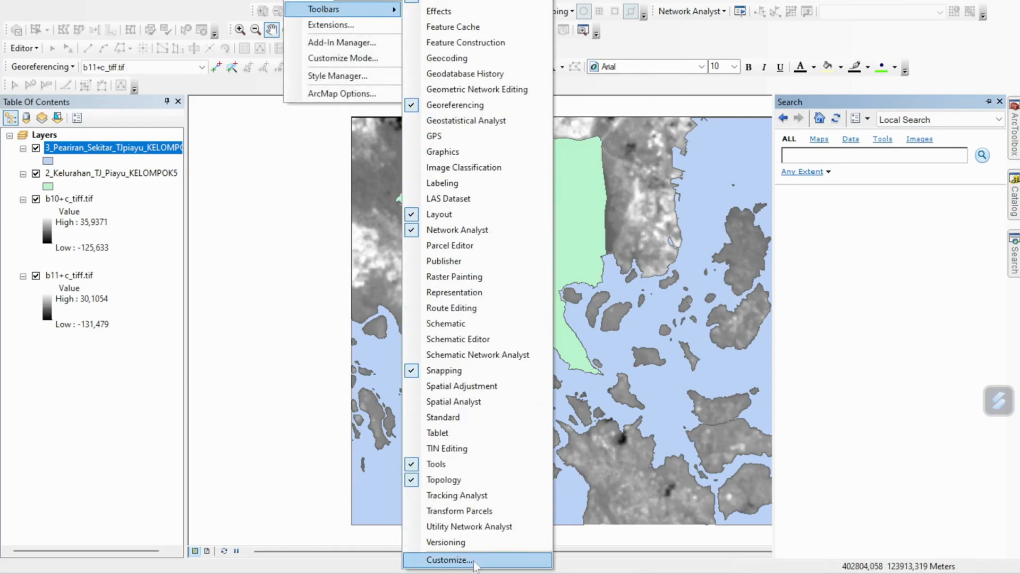
left_click(475, 418)
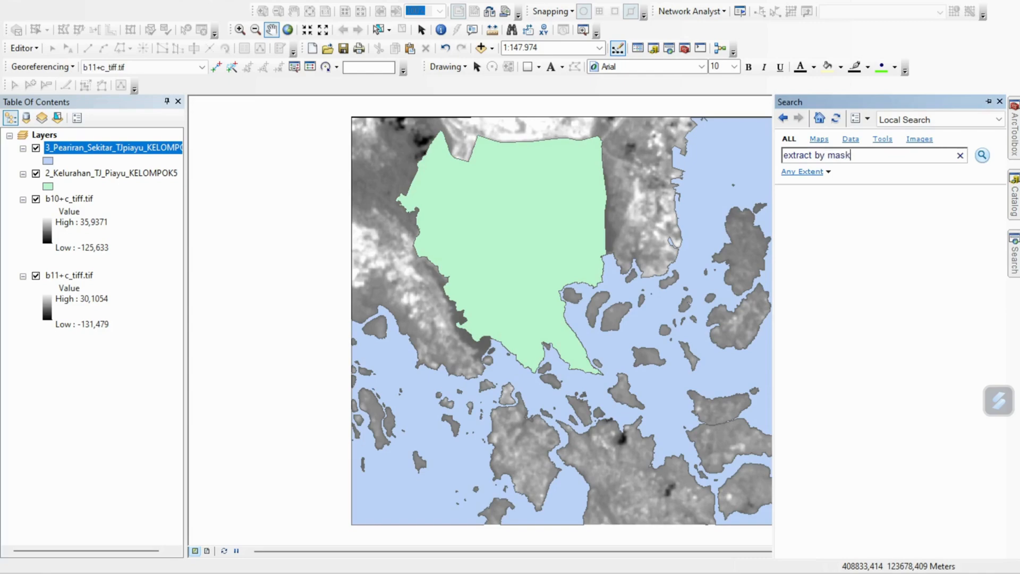
Step: Search for "extract by mask" and run Extract by Mask on b10+c_tiff.tif with 3_Peariran_Sekitar_TJpiayu_KELOMPOK5 as the mask
left_click(982, 155)
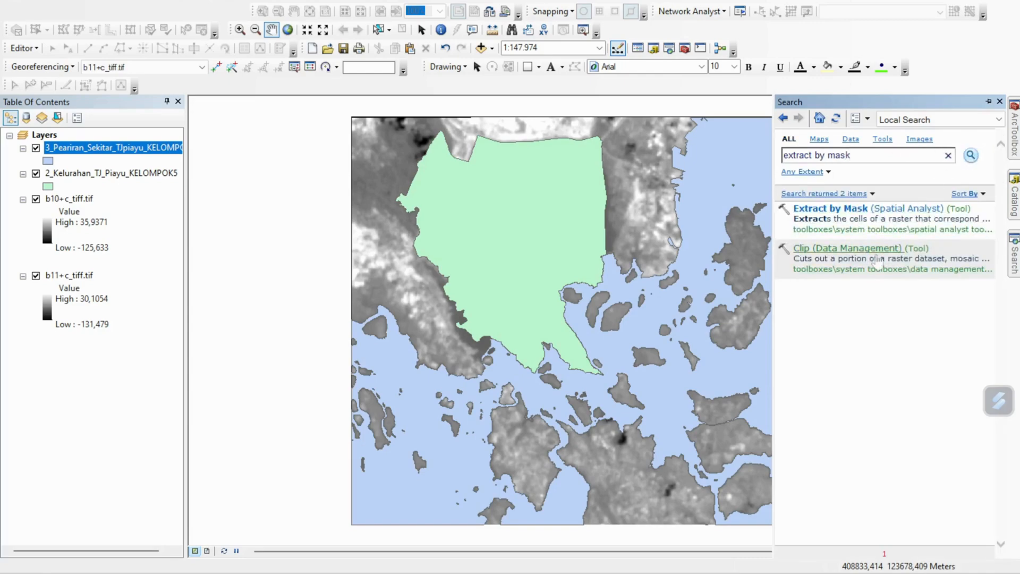
left_click(878, 207)
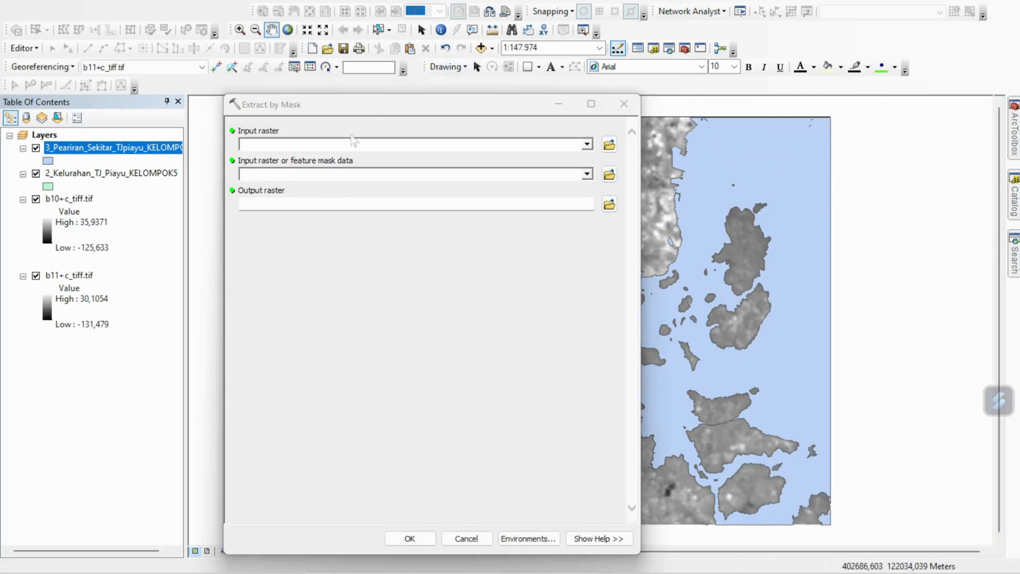
left_click_drag(82, 199, 282, 146)
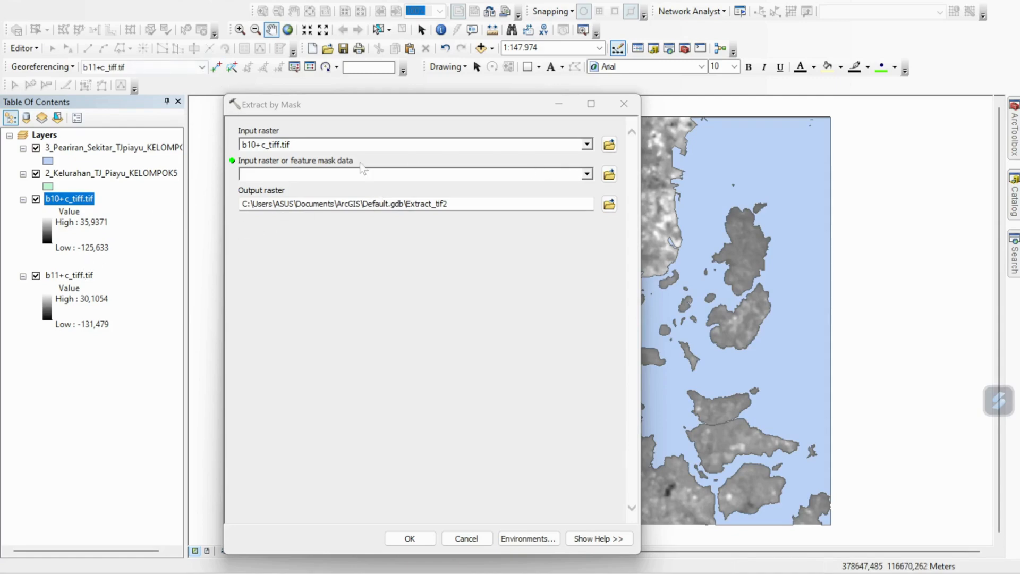
left_click_drag(100, 152, 288, 174)
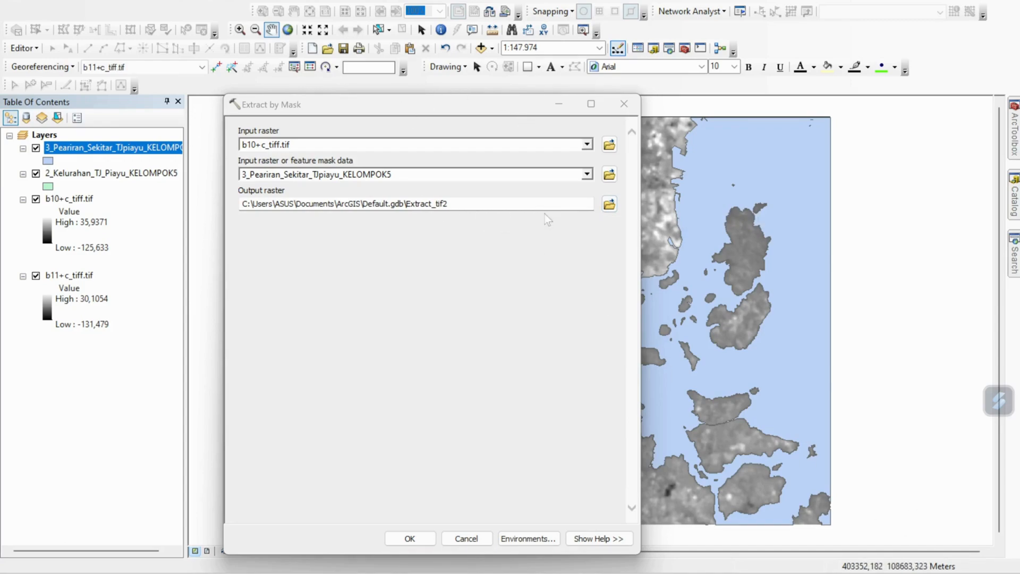
left_click(419, 540)
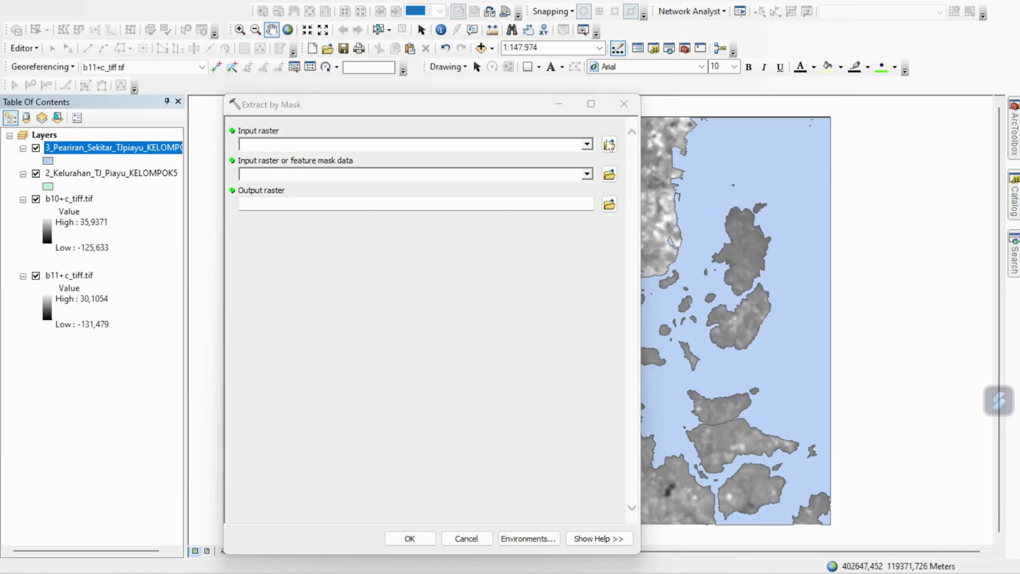
left_click(615, 114)
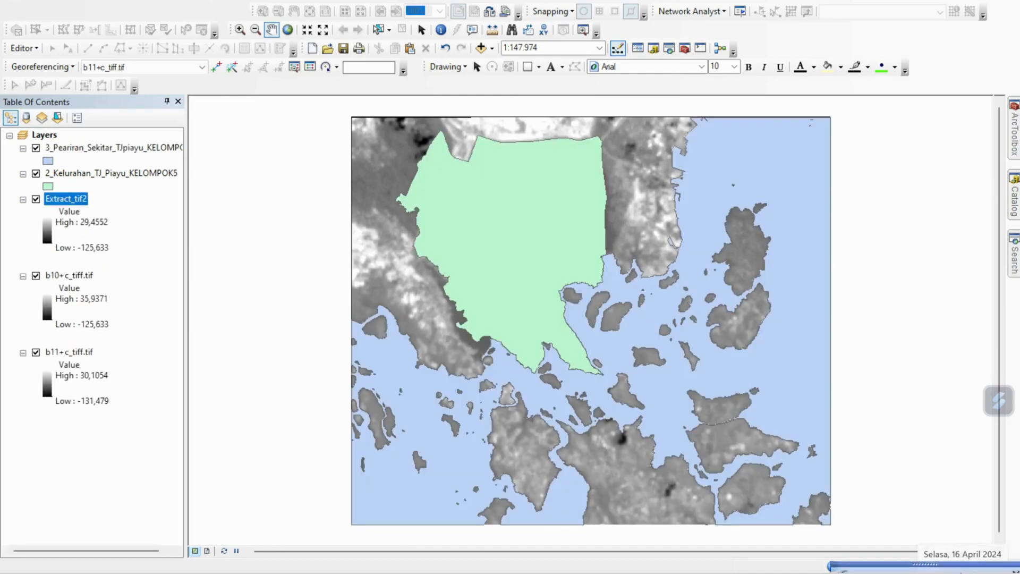
Step: Rename the extracted raster layer Extract_tif2 as b10_air in its layer properties
right_click(76, 200)
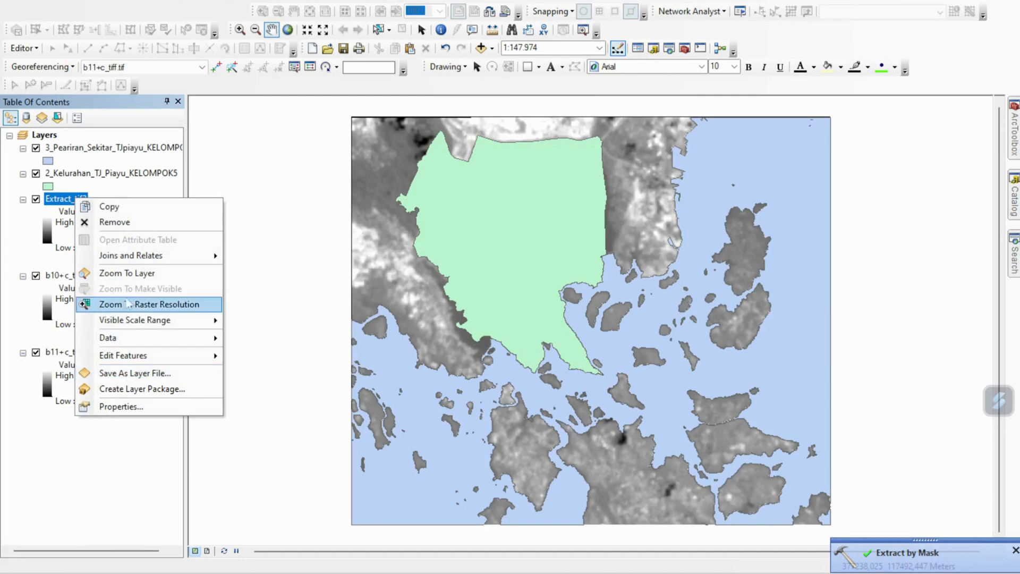
left_click(132, 408)
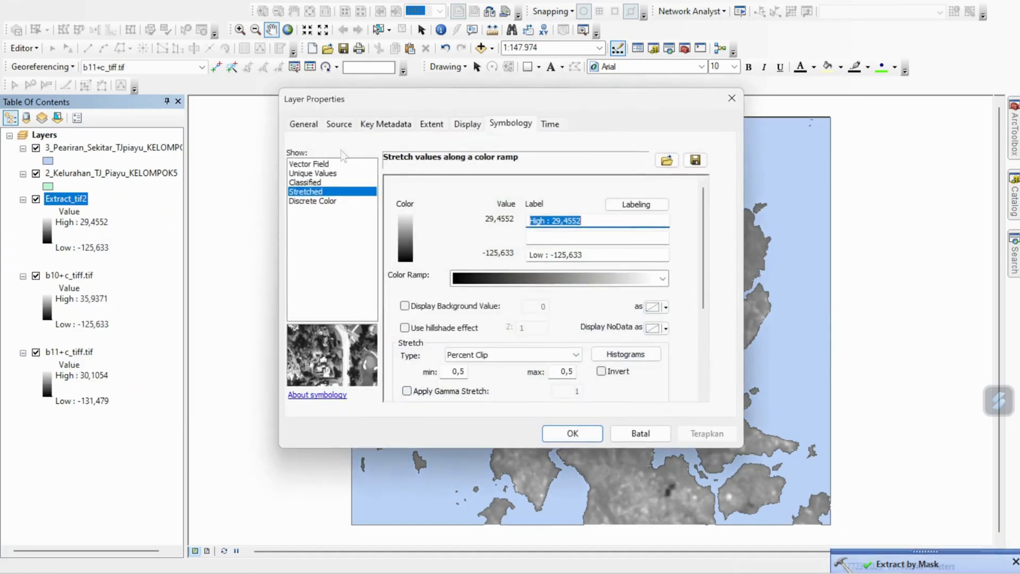
left_click(303, 124)
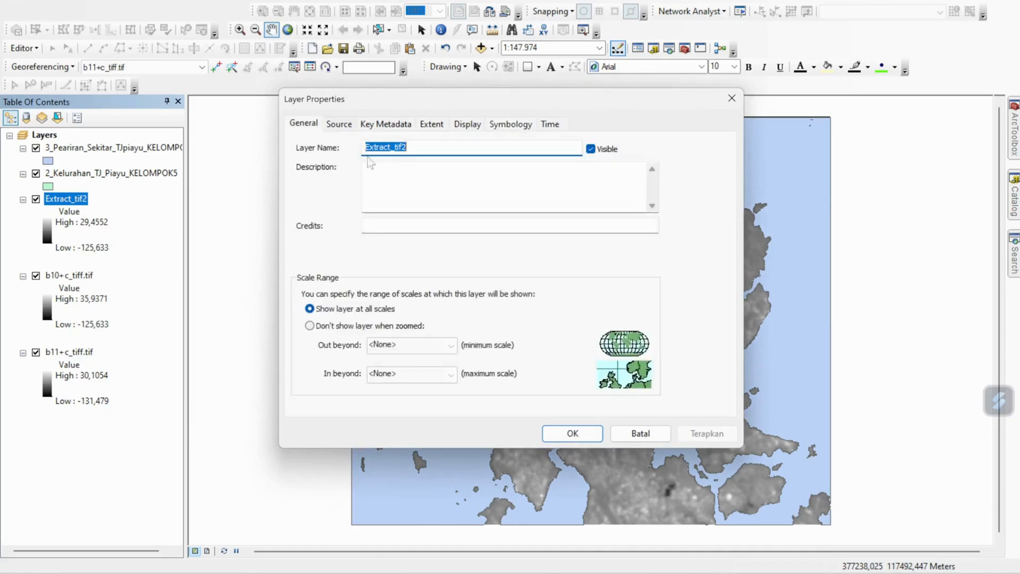
key("BackSpace")
type("b10_air")
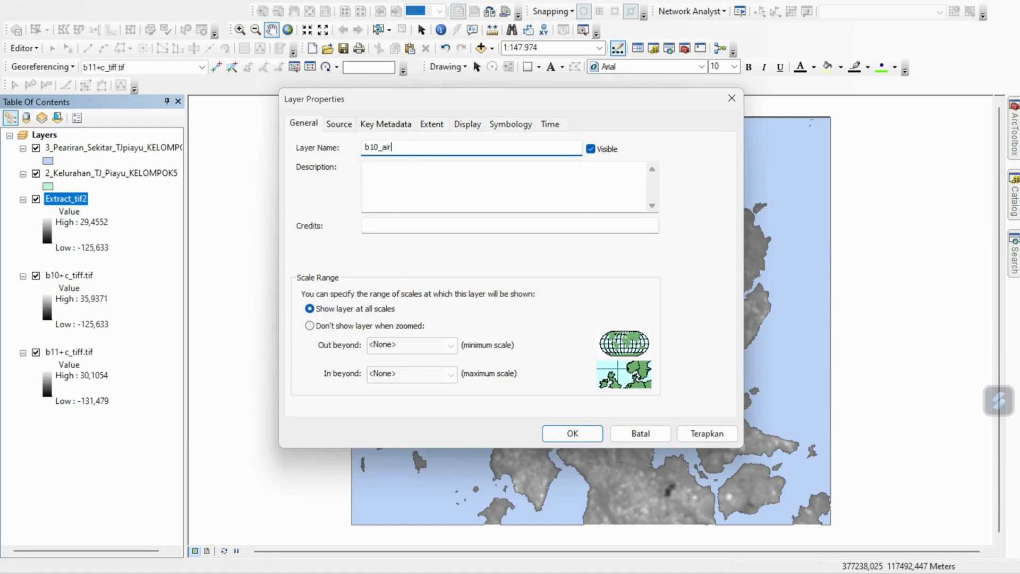
left_click(568, 433)
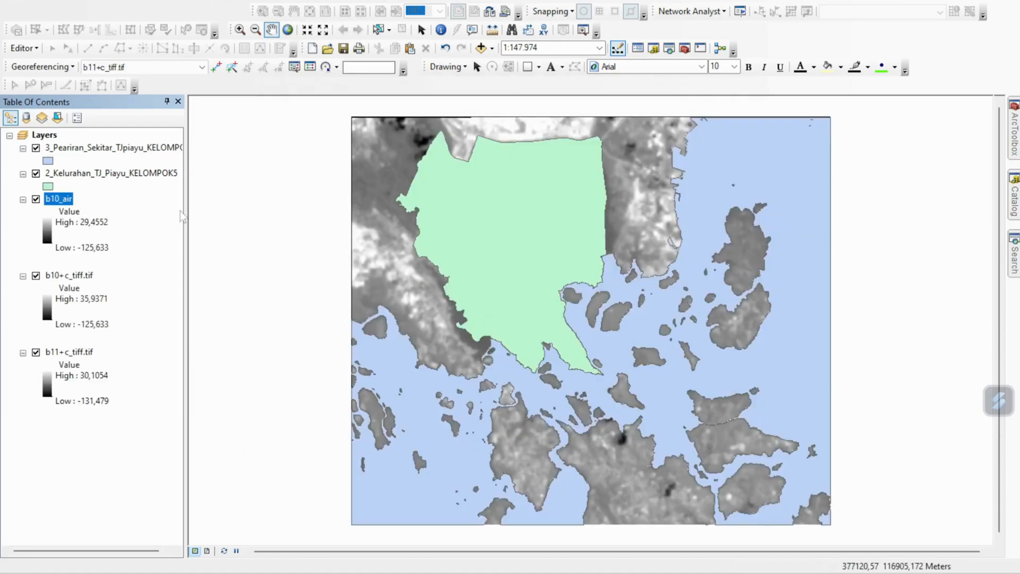
Step: Isolate the b10_air layer on the map to inspect the extracted water area, and restore the visibility of all other layers
left_click(36, 275)
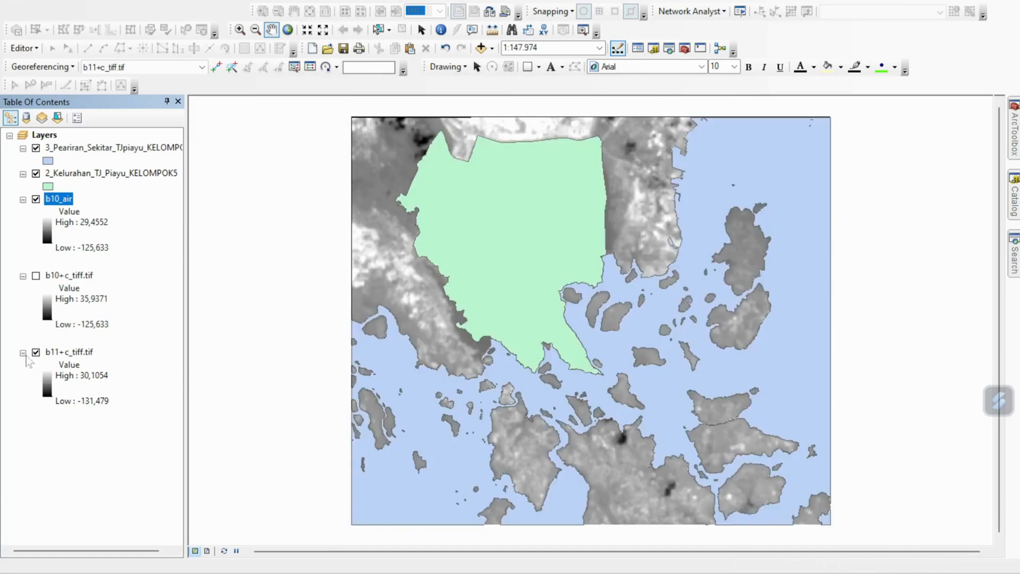
left_click(35, 352)
left_click(36, 173)
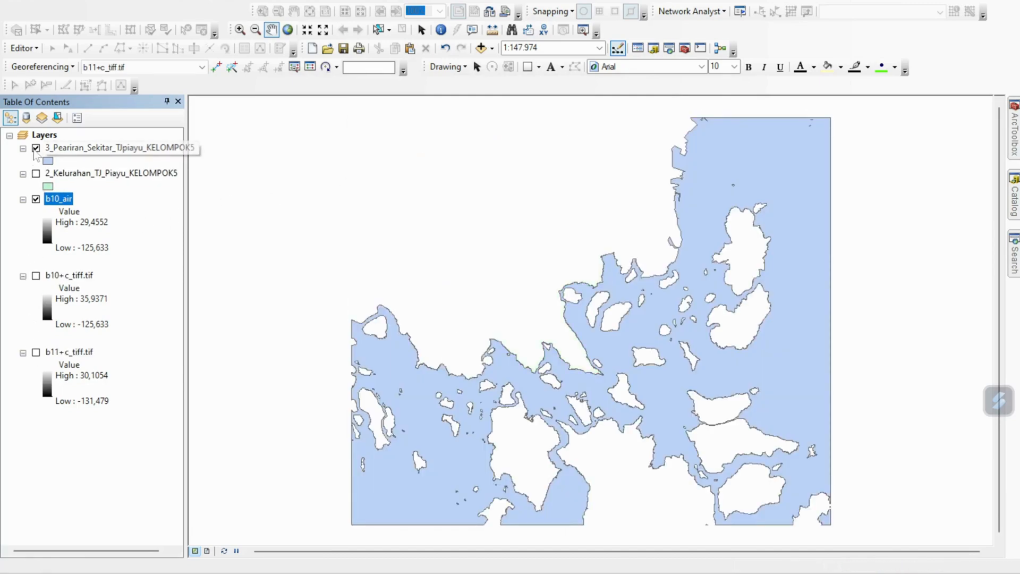
left_click(36, 148)
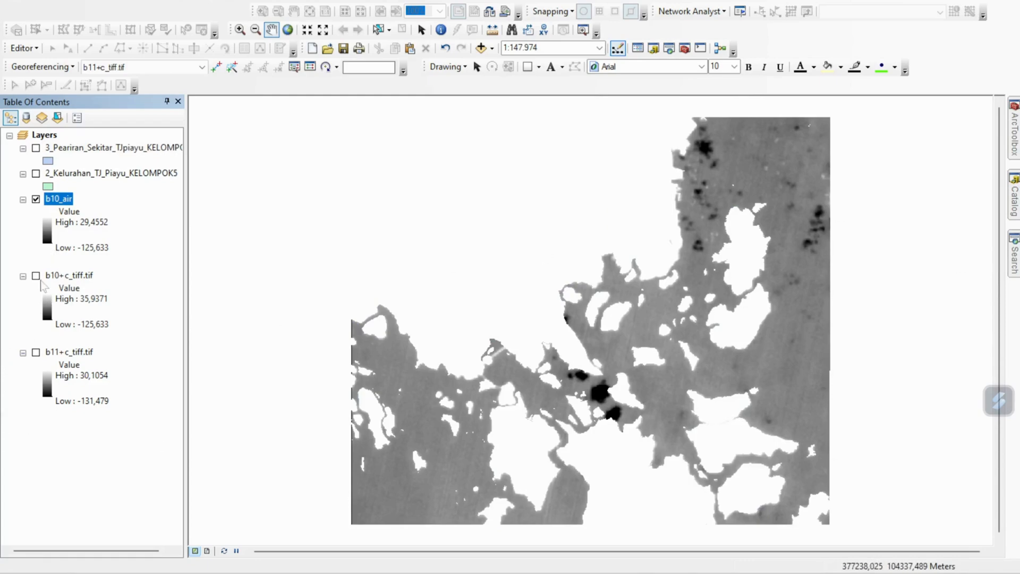
left_click(35, 276)
left_click(35, 352)
left_click(38, 177)
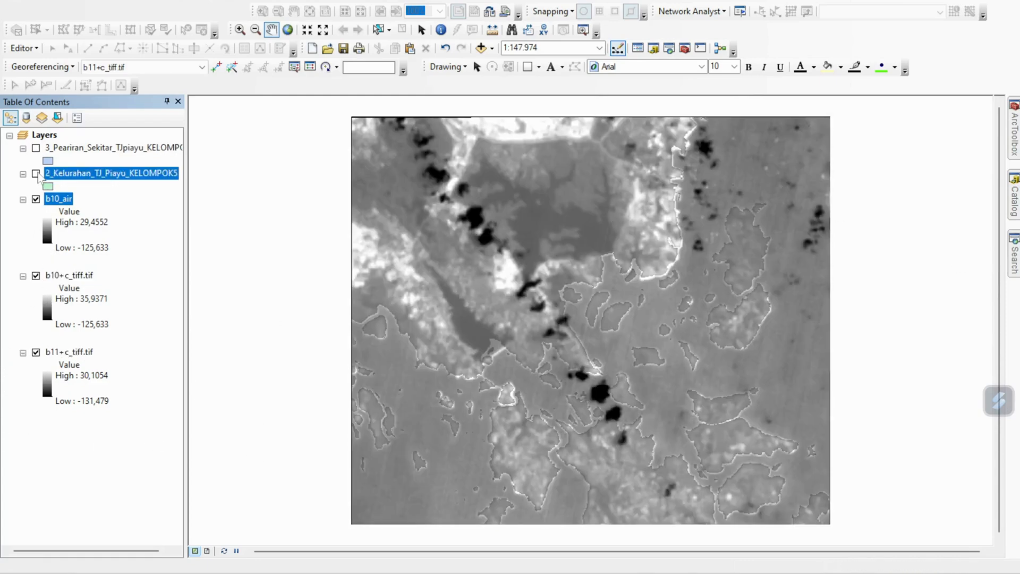
left_click(36, 174)
left_click(36, 148)
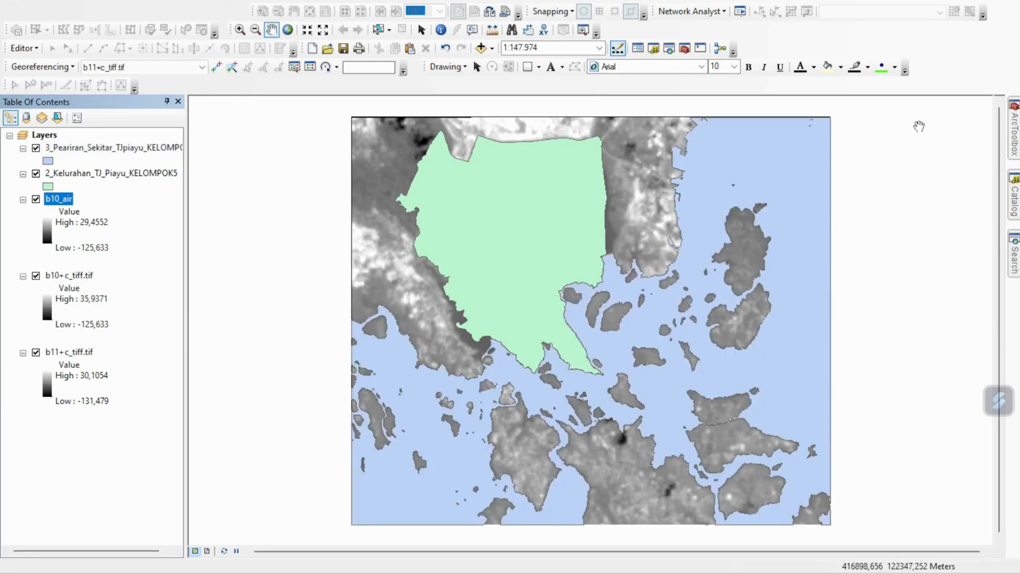
Step: Run Extract by Mask on b10+c_tiff.tif with 2_Kelurahan_TJ_Piayu_KELOMPOK5 as the mask
left_click(669, 48)
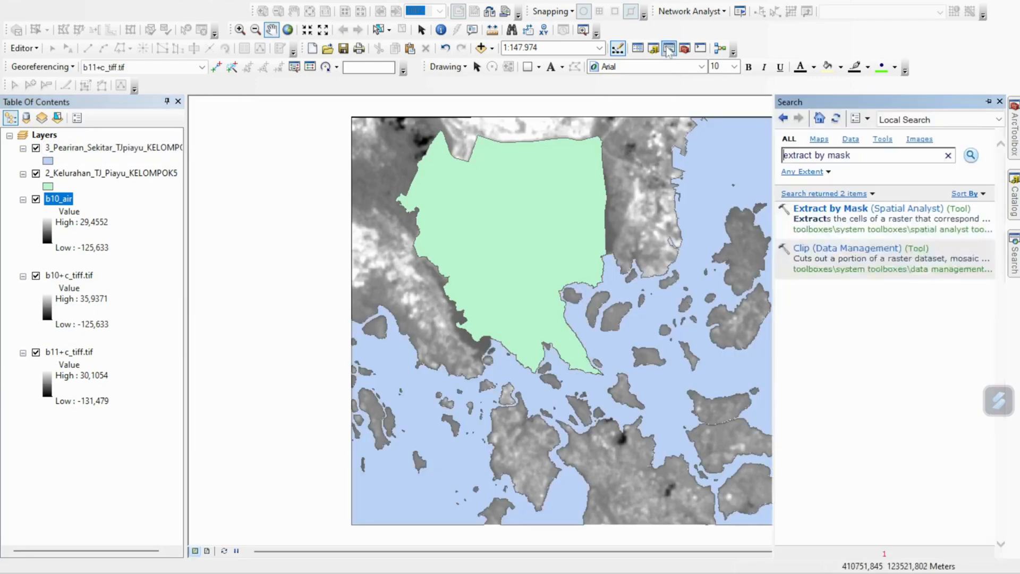
left_click(881, 210)
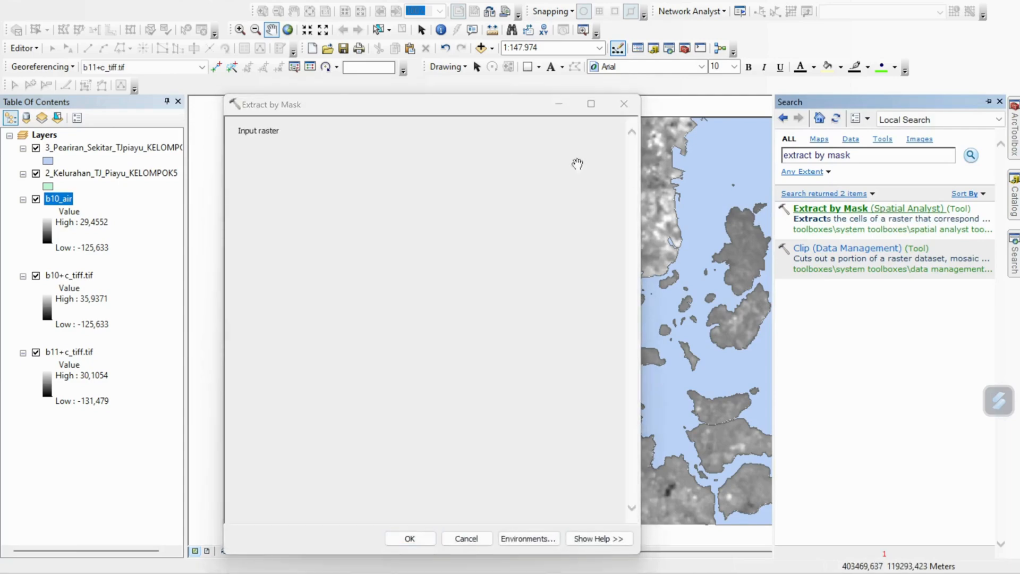
left_click(588, 145)
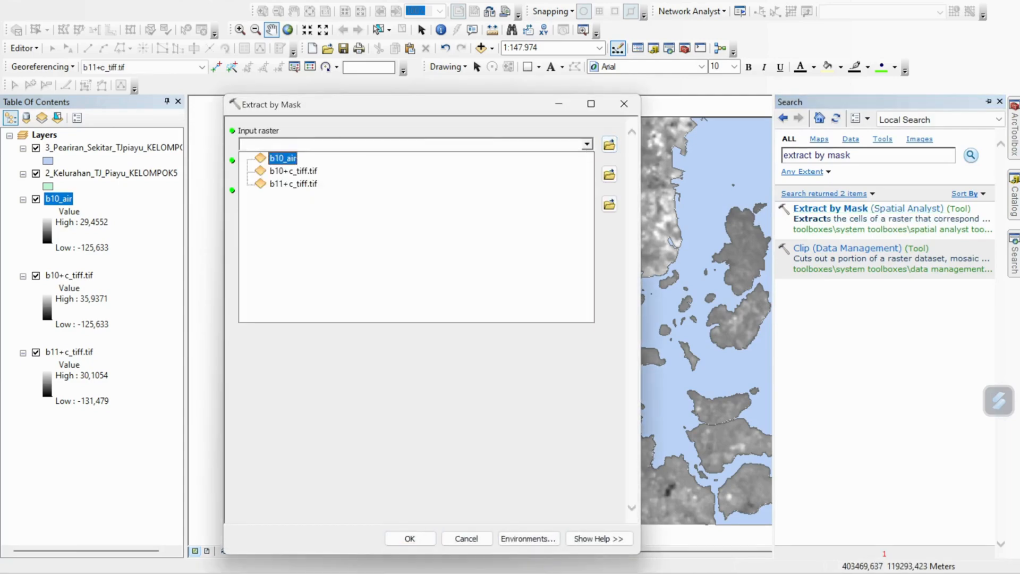
left_click(300, 171)
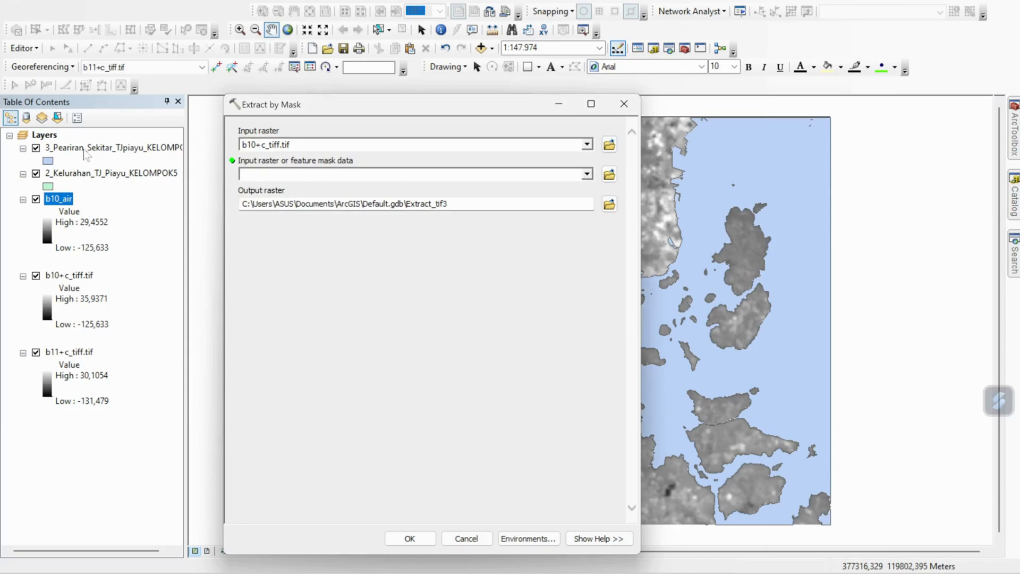
left_click_drag(90, 173, 288, 181)
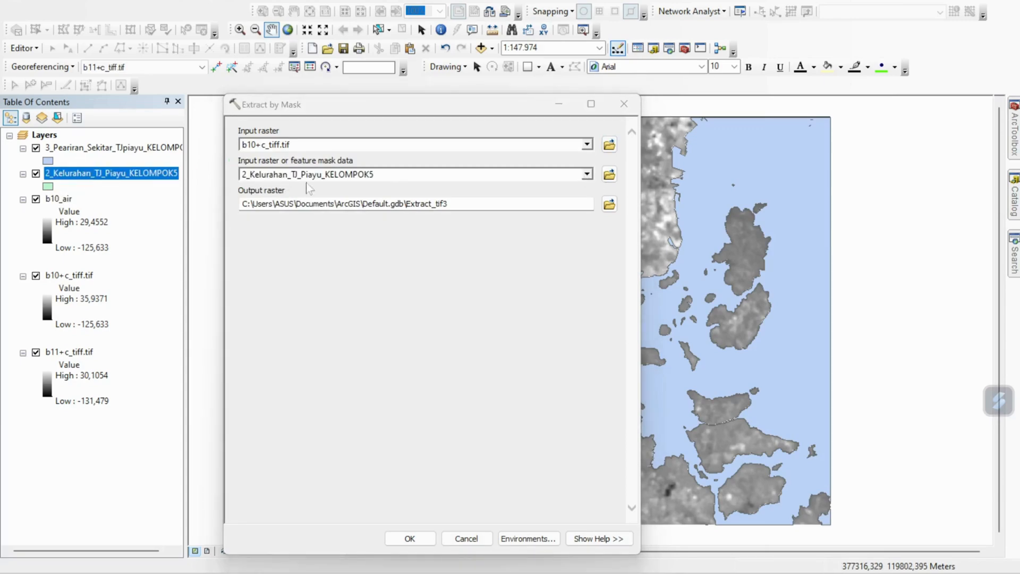
left_click(410, 539)
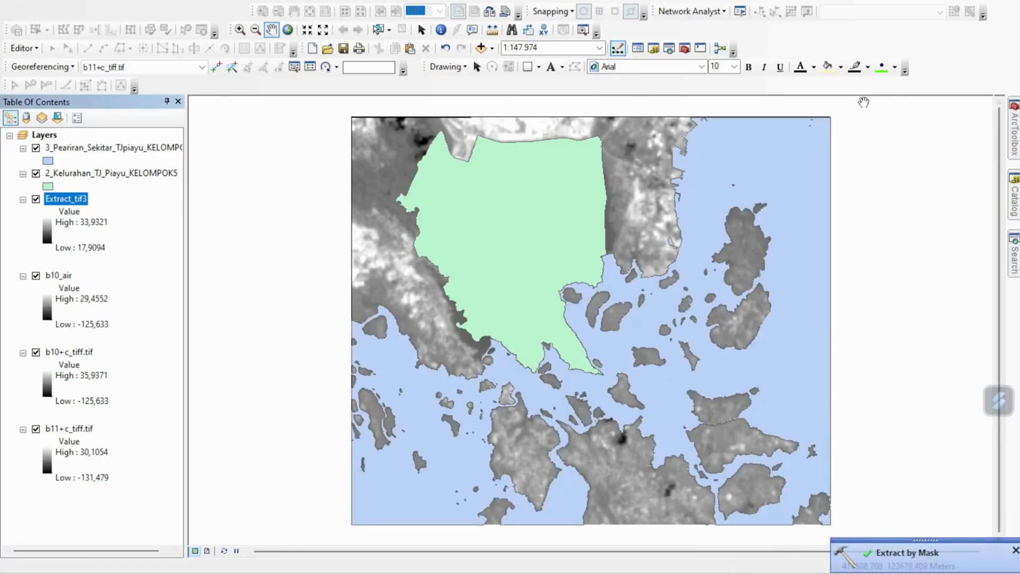
Step: Run Extract by Mask on b11+c_tiff.tif with 3_Peariran_Sekitar_TJpiayu_KELOMPOK5 as the mask
key("ctrl+f")
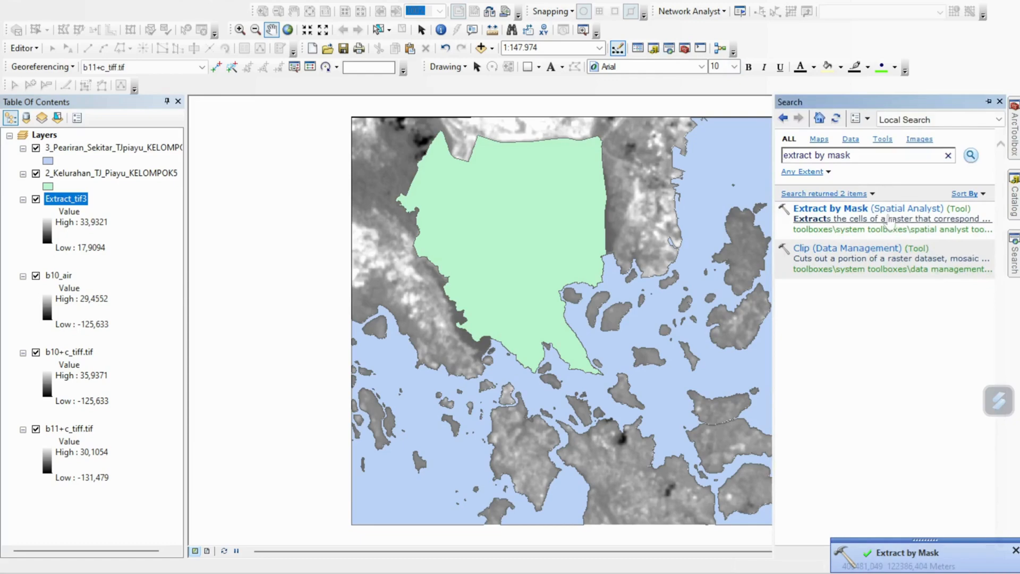
left_click(889, 211)
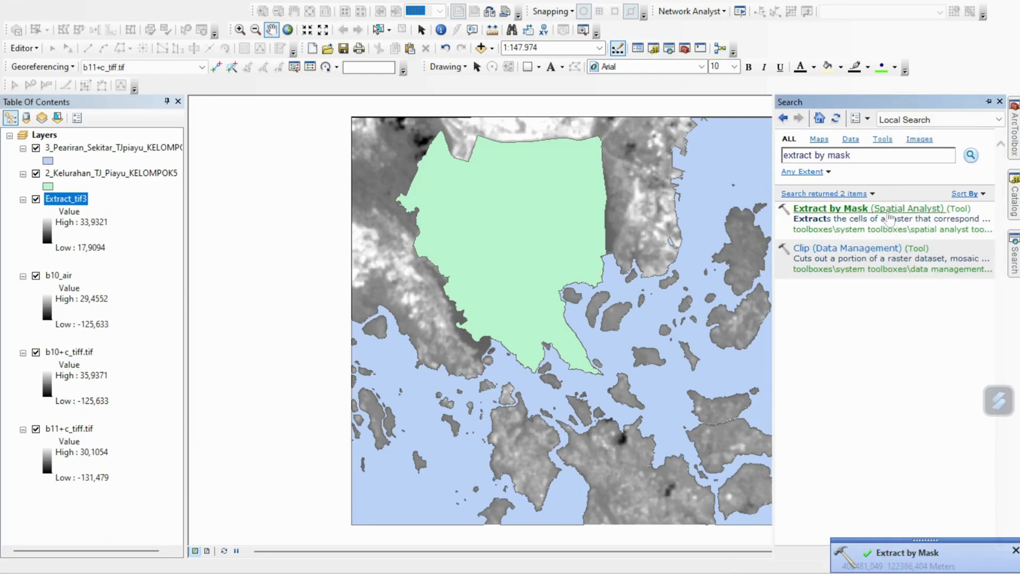
left_click(823, 211)
left_click(587, 144)
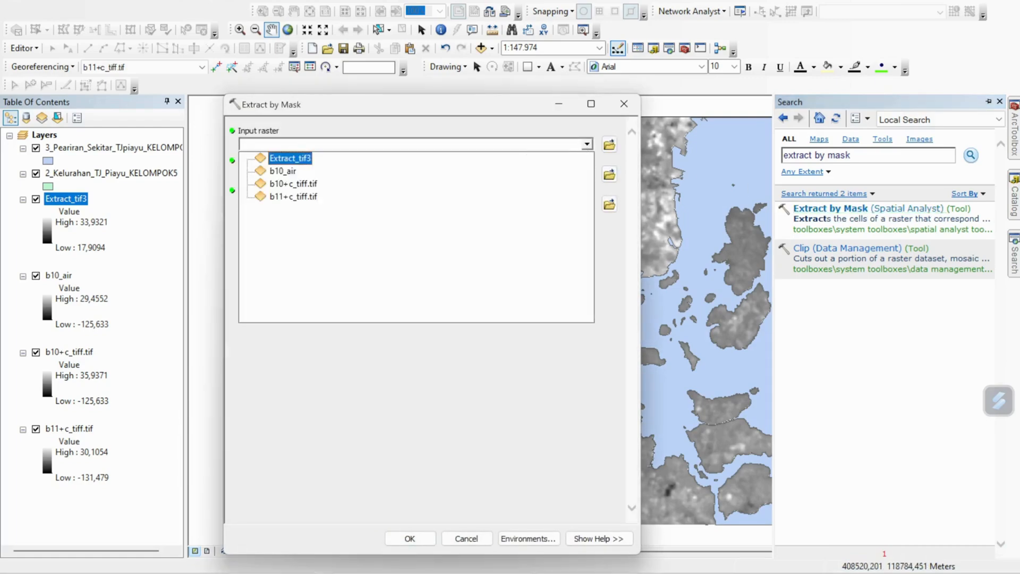
left_click(293, 197)
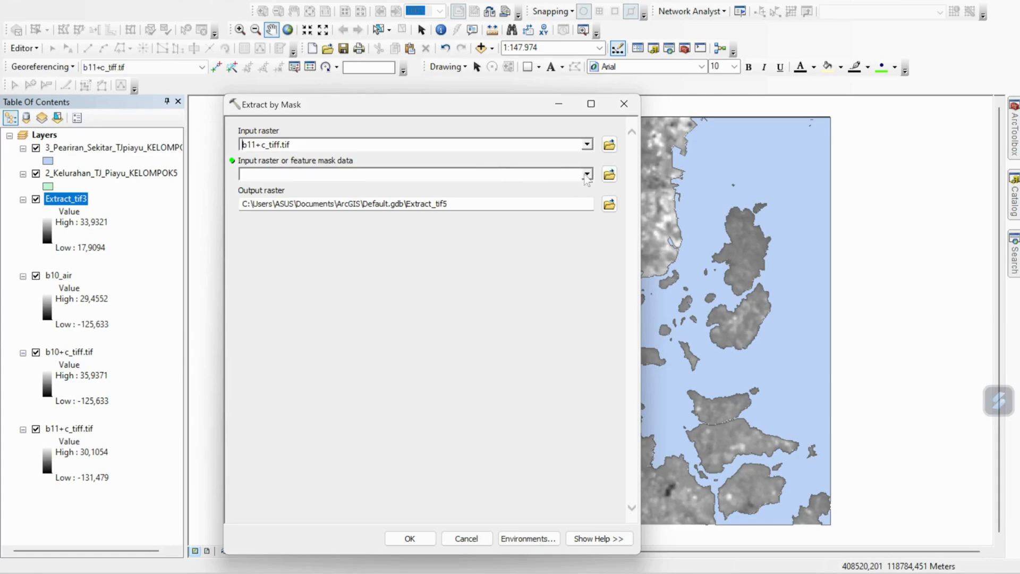
left_click_drag(82, 149, 277, 175)
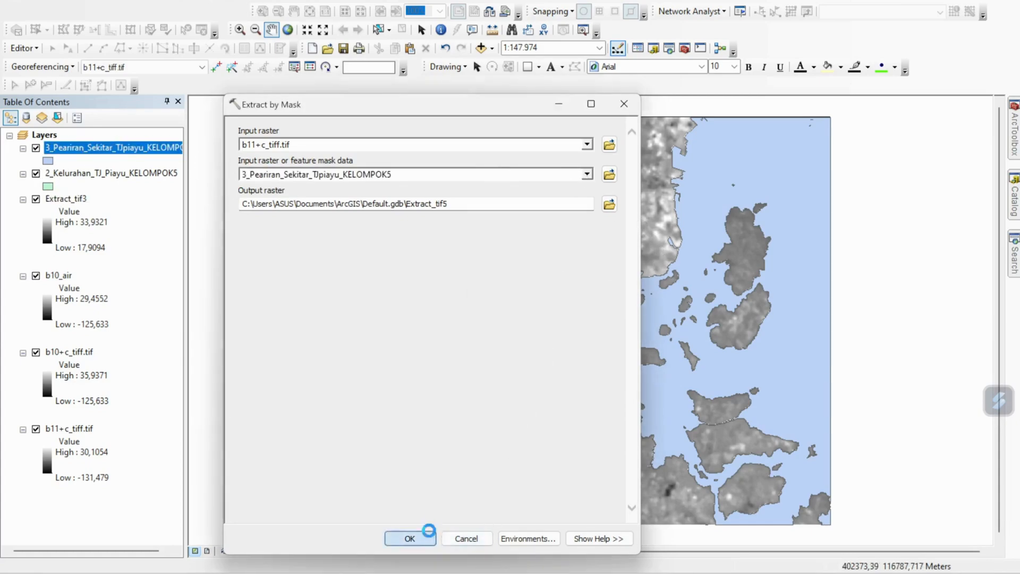
left_click(410, 538)
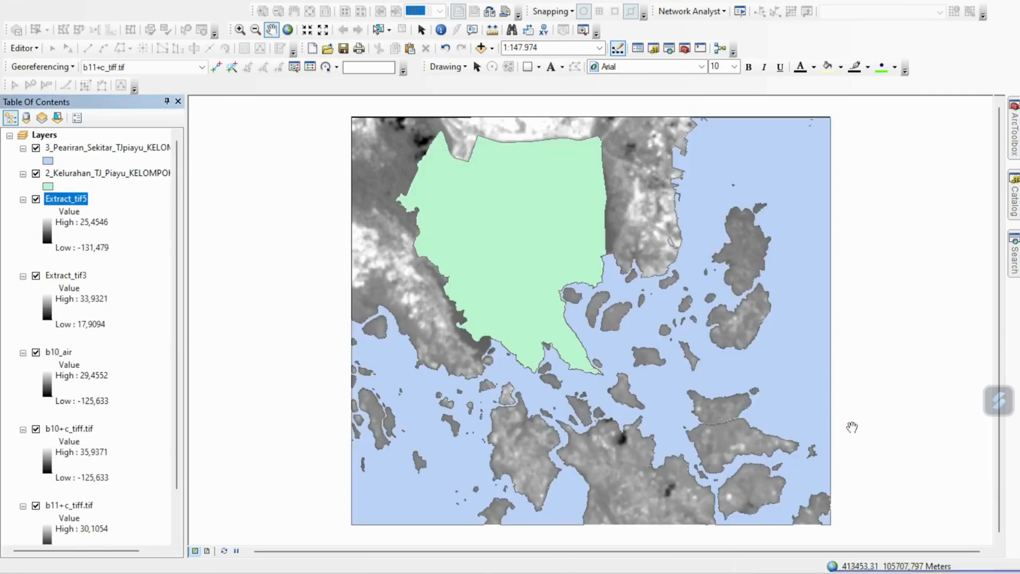
Step: Run Extract by Mask on b11+c_tiff.tif with 2_Kelurahan_TJ_Piayu_KELOMPOK5 as the mask
left_click(1014, 255)
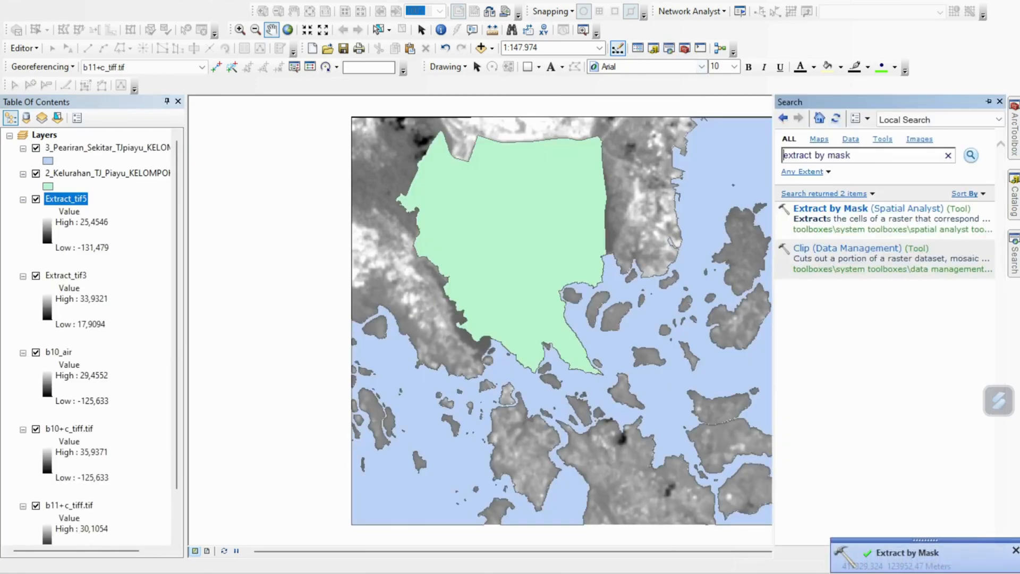
left_click(884, 211)
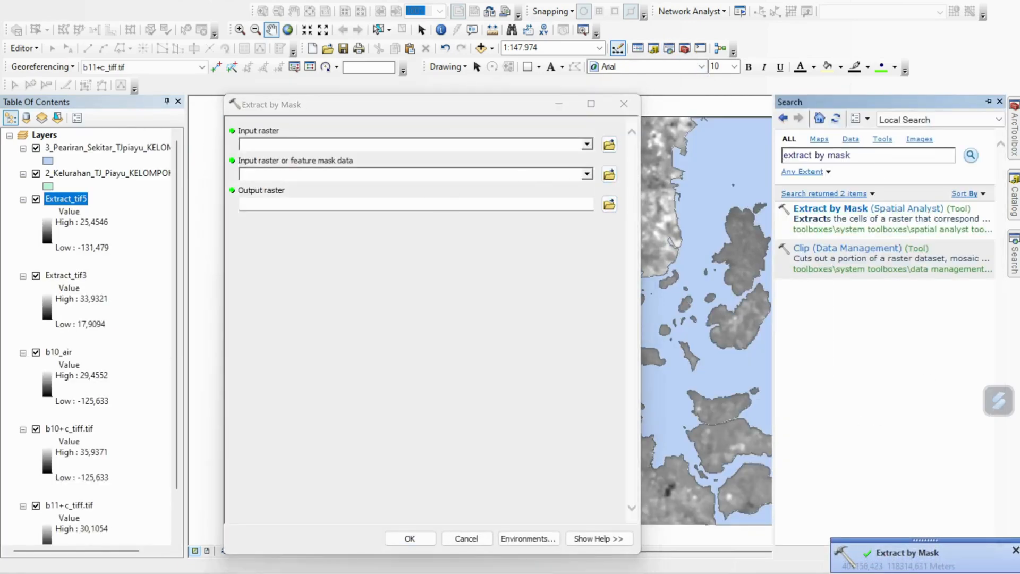
left_click(587, 144)
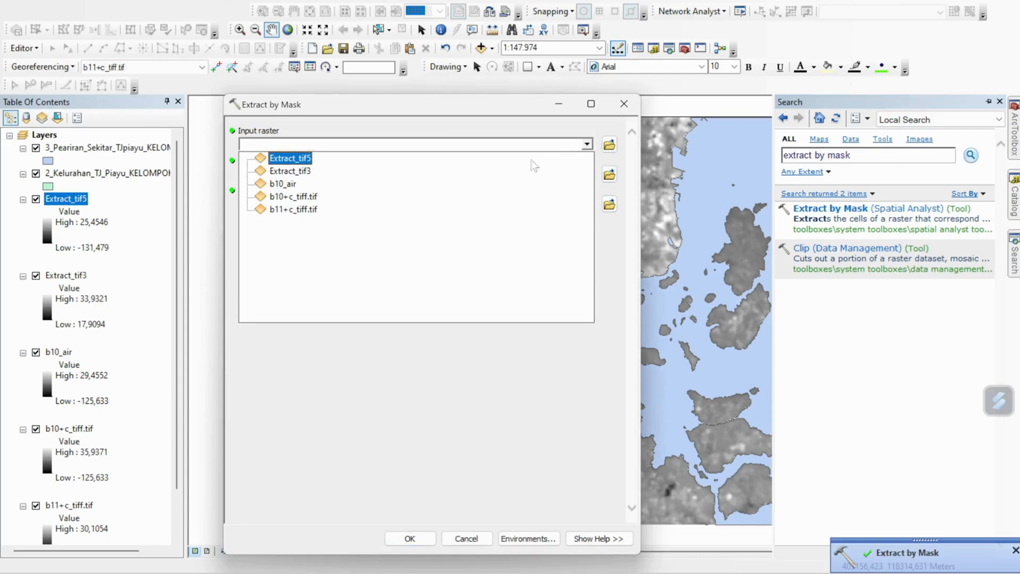
left_click(297, 209)
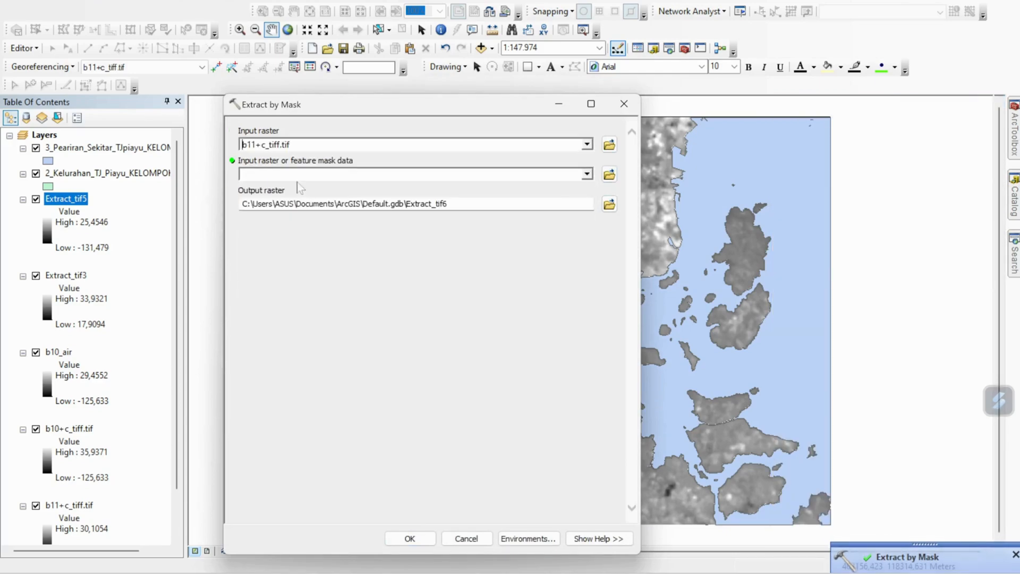
left_click_drag(163, 174, 299, 176)
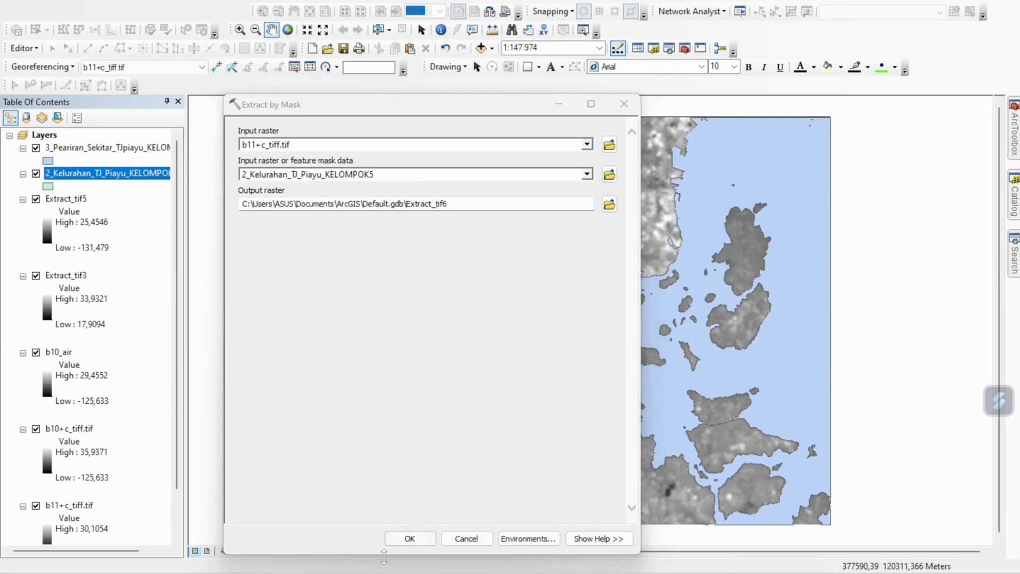
left_click(410, 538)
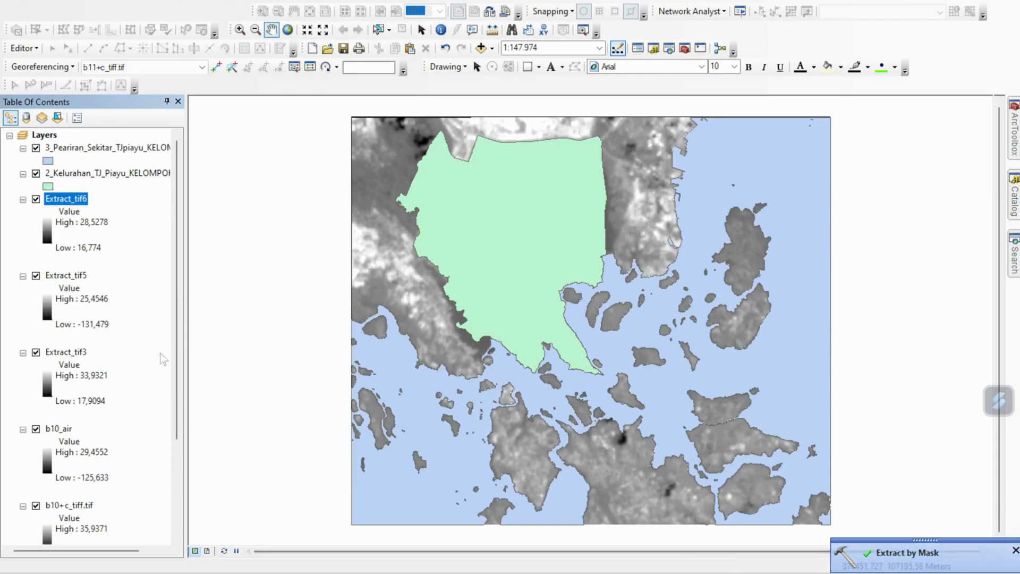
Step: Open the raster data export for the b10_air layer and choose the PETA SUHU folder as its output location
scroll(160, 353, "down", 3)
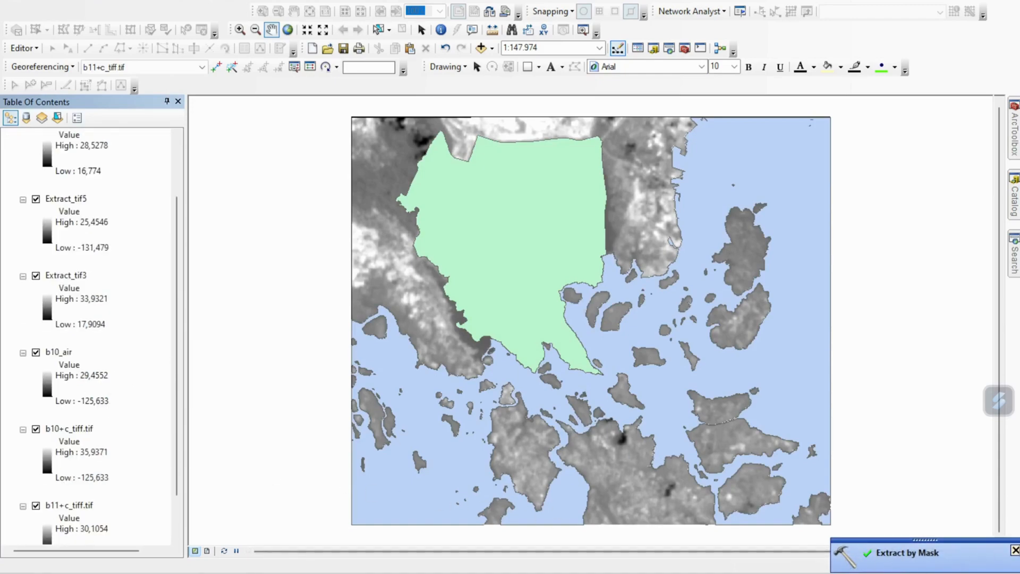
left_click(1015, 550)
scroll(5, 215, "up", 3)
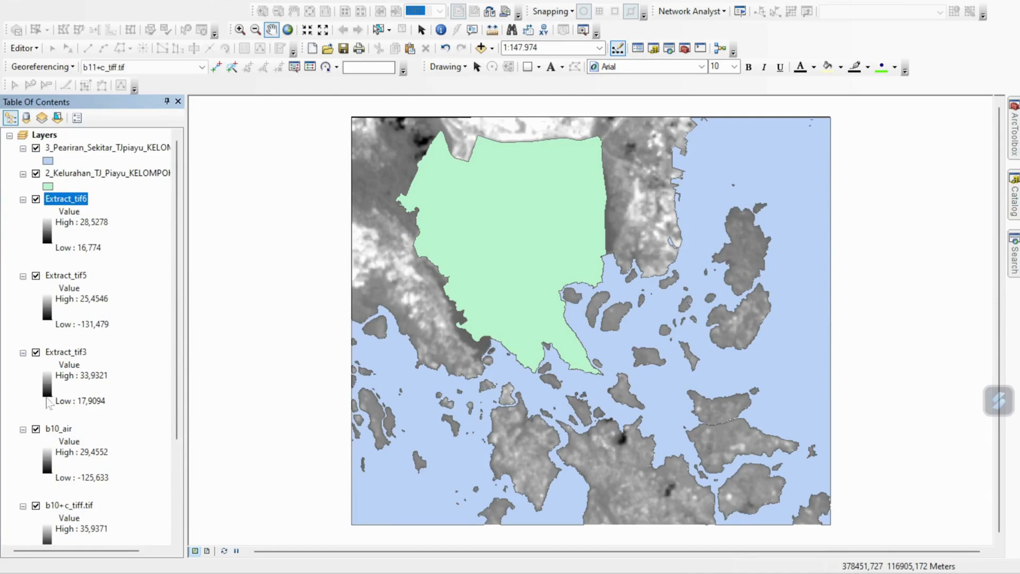
scroll(56, 403, "down", 3)
scroll(101, 292, "down", 2)
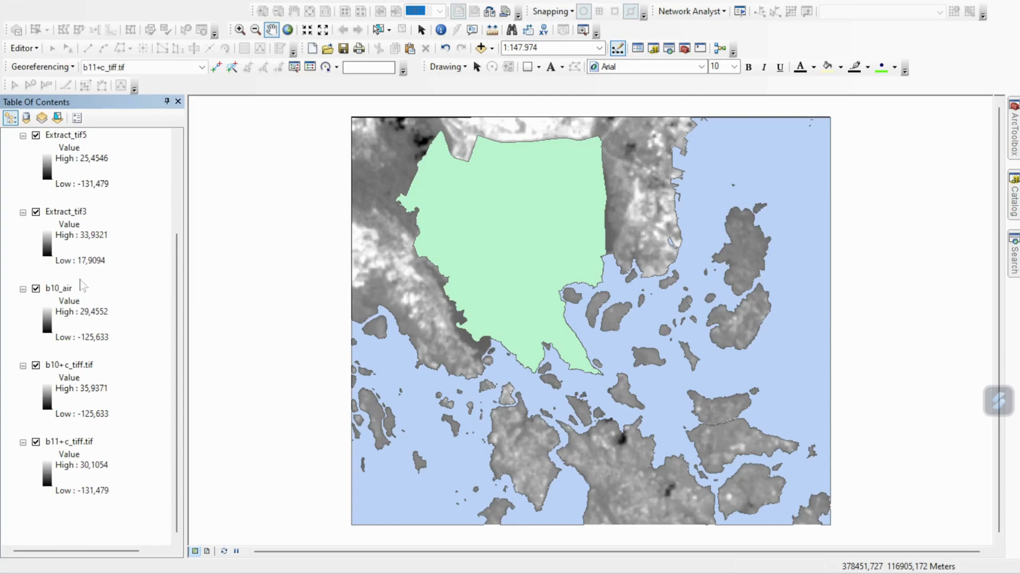
scroll(73, 226, "up", 1)
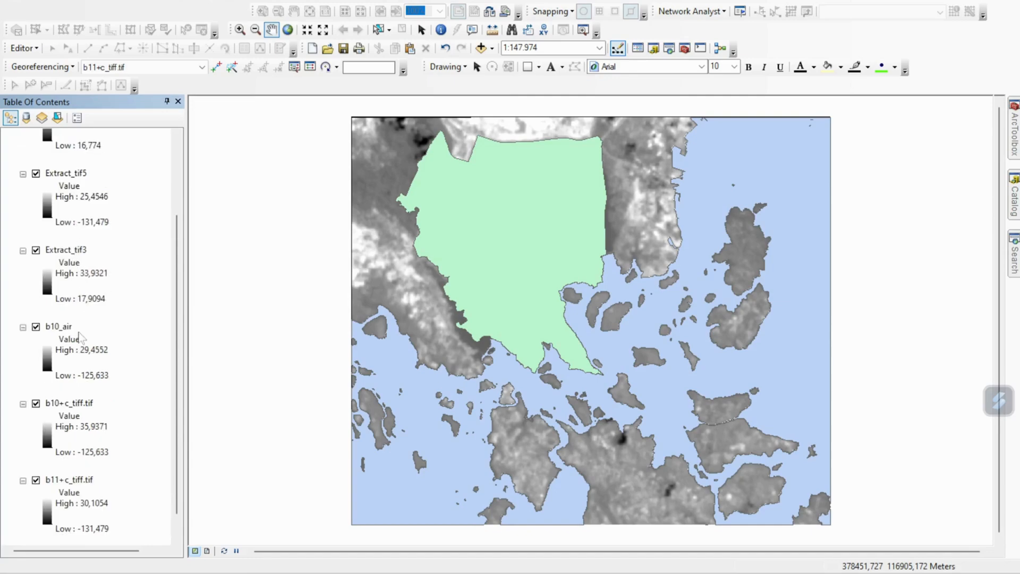
left_click(53, 326)
right_click(55, 326)
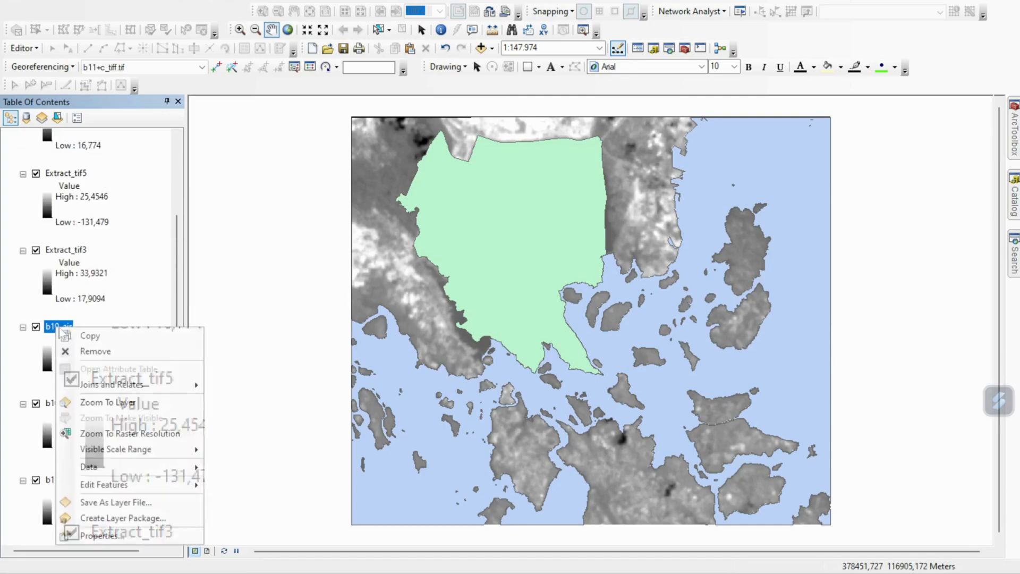
mouse_move(144, 468)
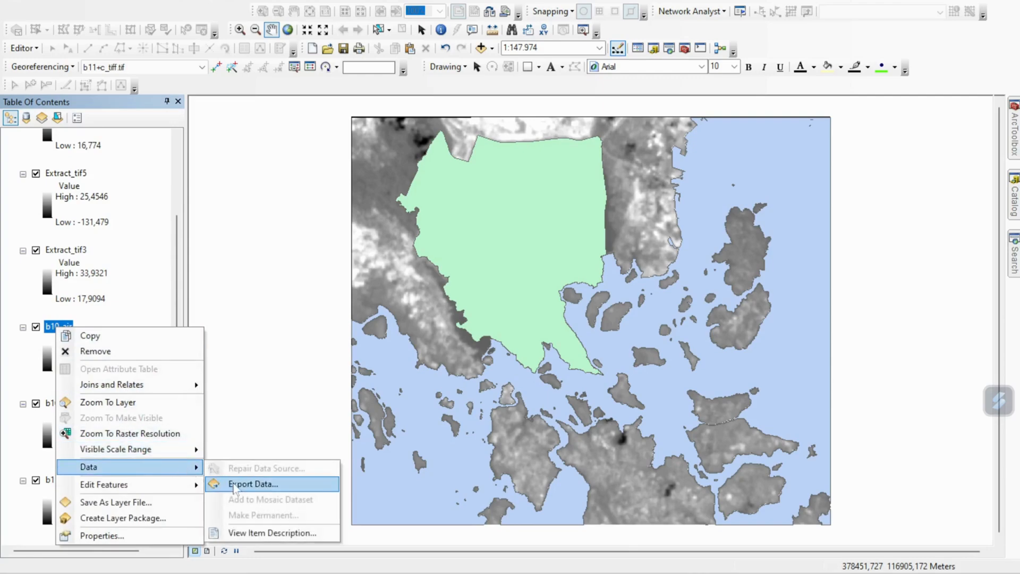
left_click(244, 484)
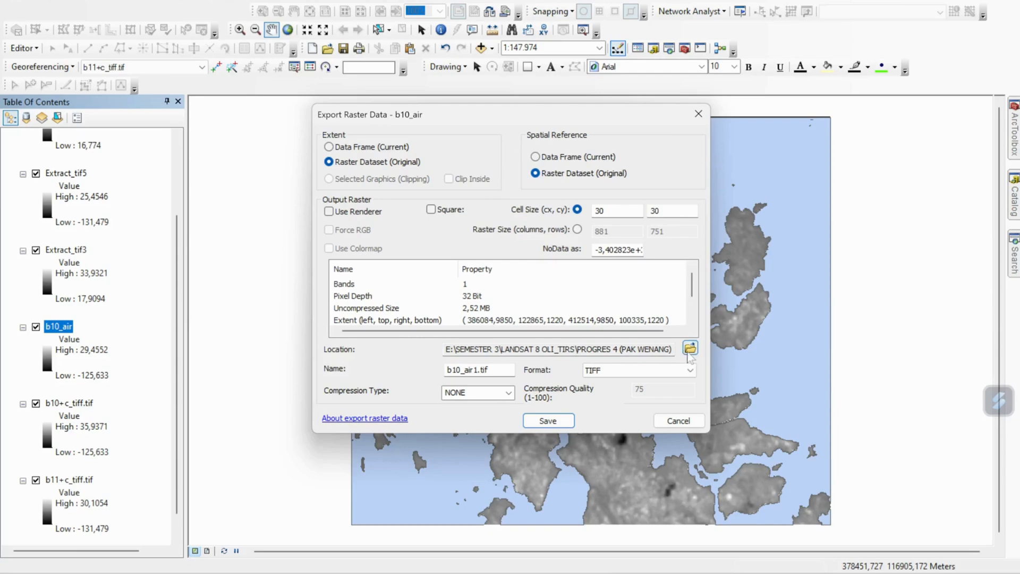
left_click(691, 348)
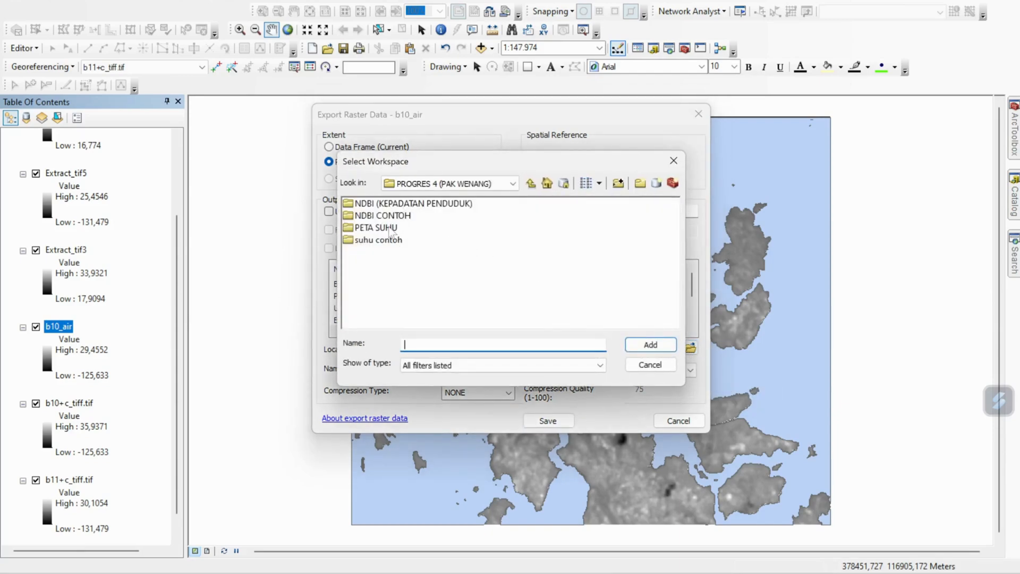
left_click(391, 229)
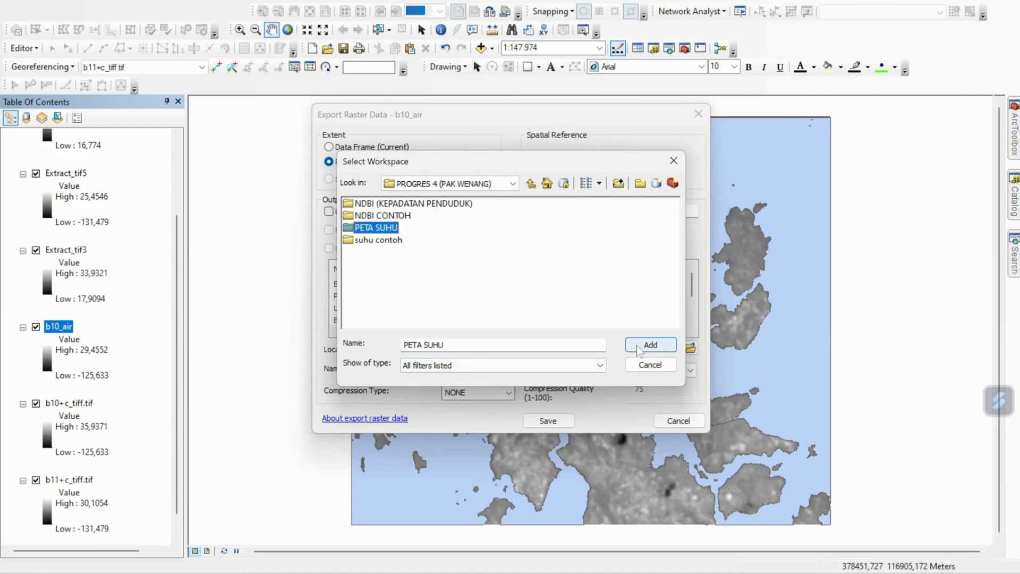
left_click(650, 346)
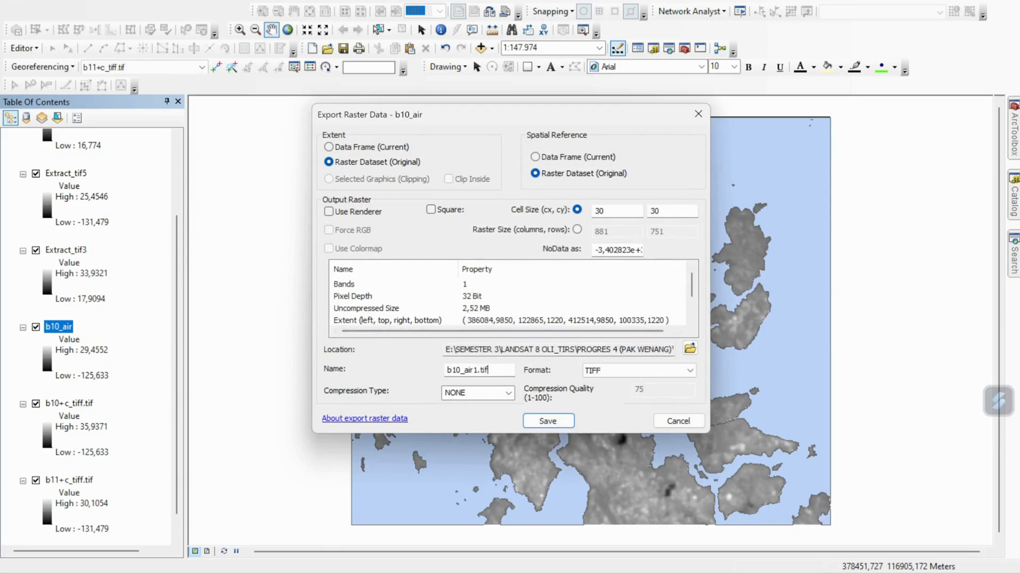
Step: Name the output B10_Perairan_kel5, save it as an uncompressed TIFF and add it to the map as a layer
left_click_drag(511, 370, 429, 383)
key("BackSpace")
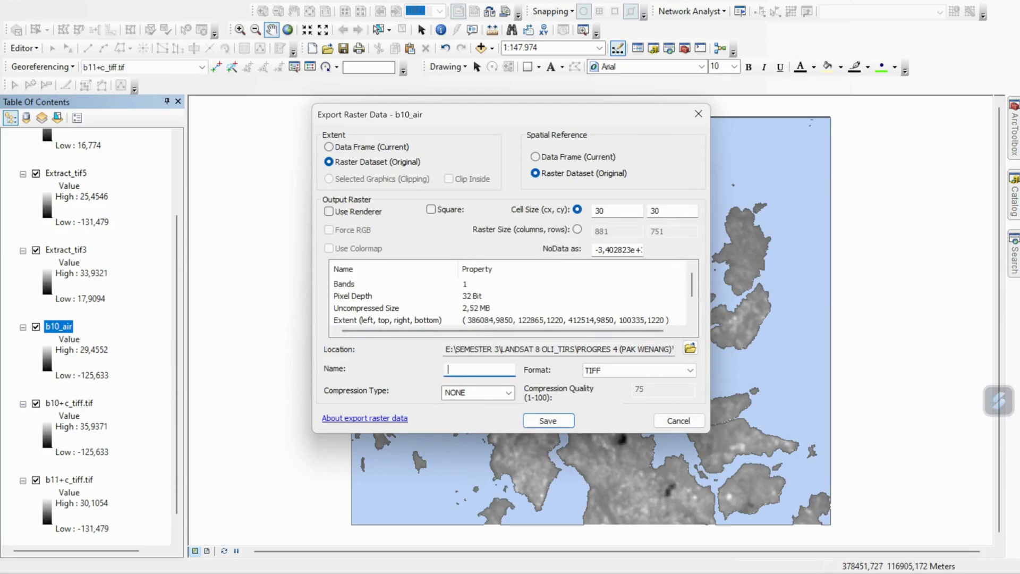
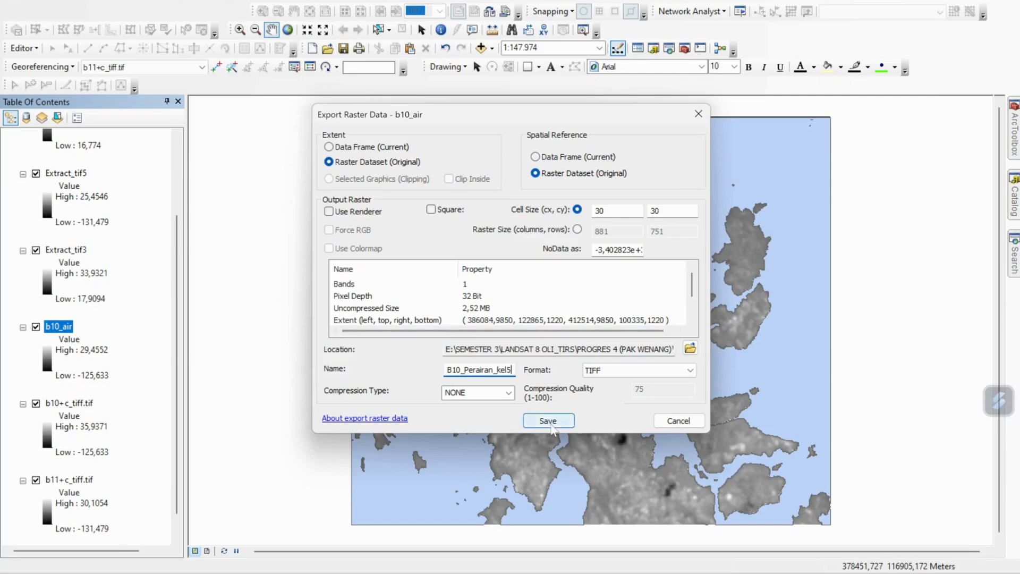
left_click(551, 427)
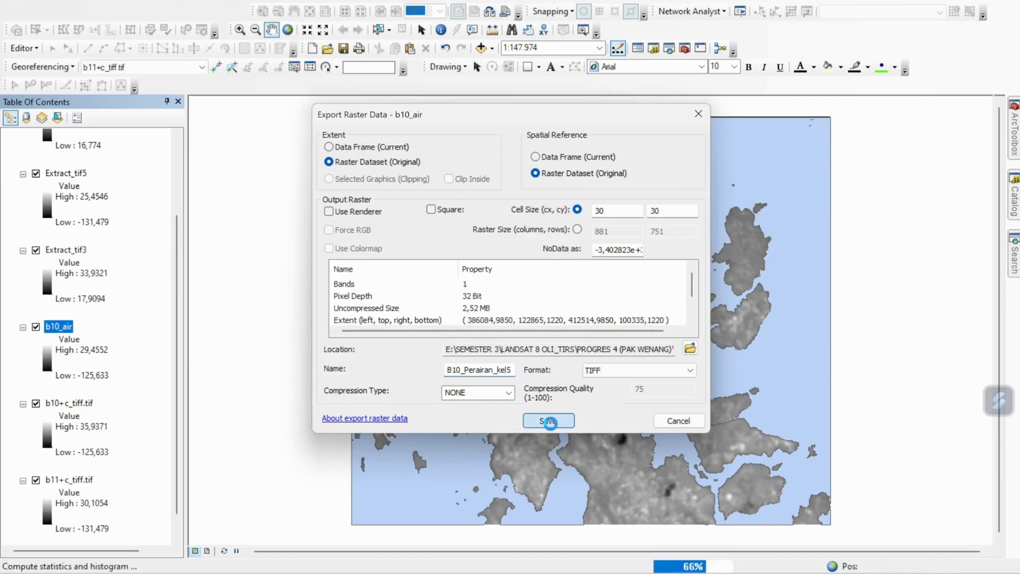
left_click(550, 328)
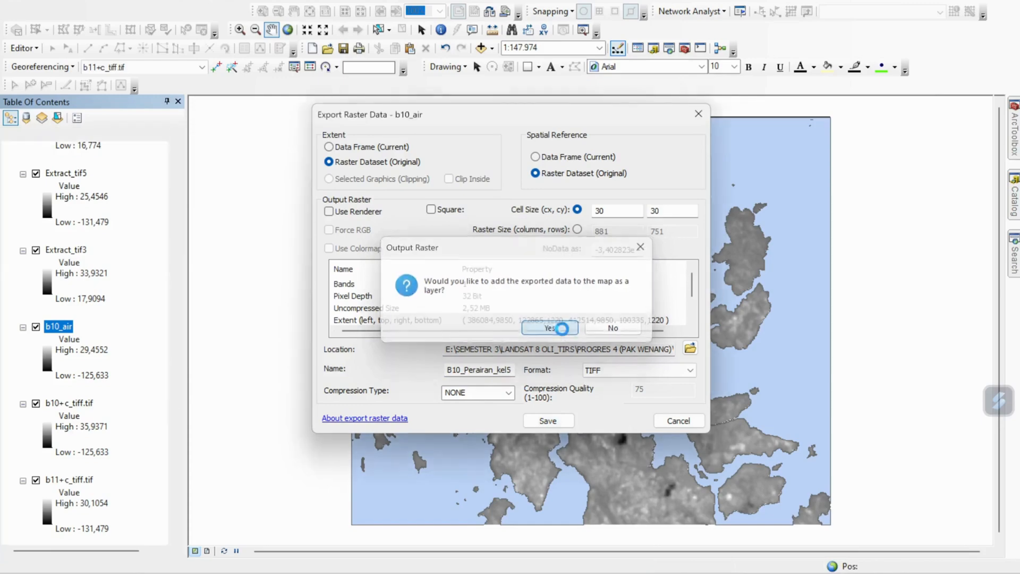
Step: Remove the original b10_air layer from the map
scroll(103, 283, "up", 1)
scroll(103, 283, "up", 2)
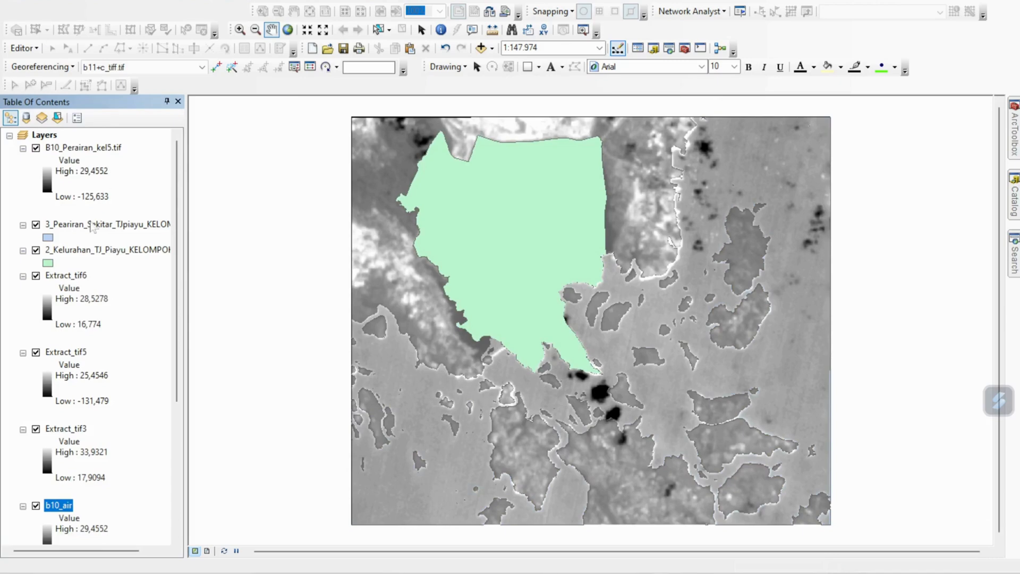
scroll(64, 372, "down", 4)
right_click(67, 377)
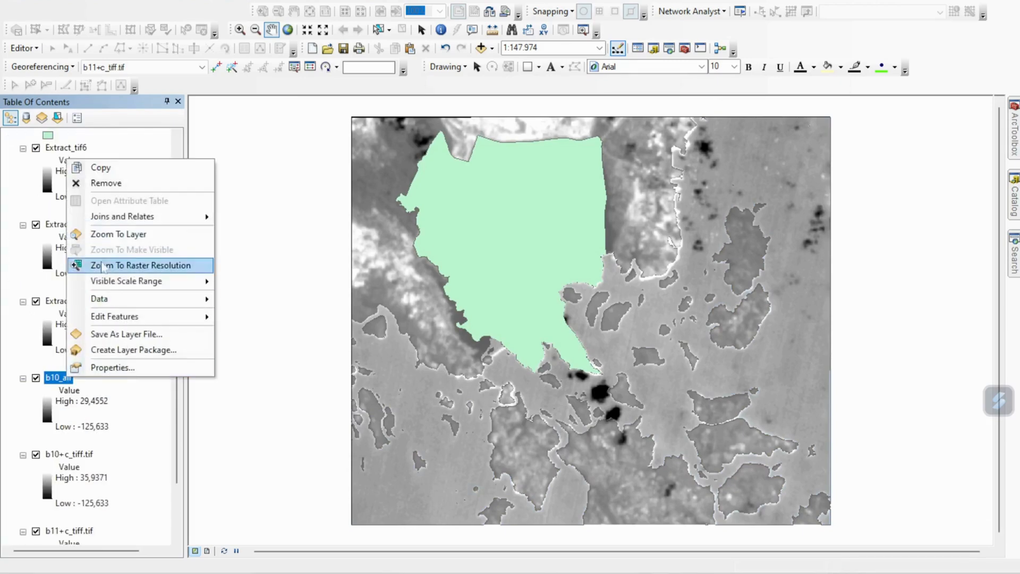
left_click(113, 184)
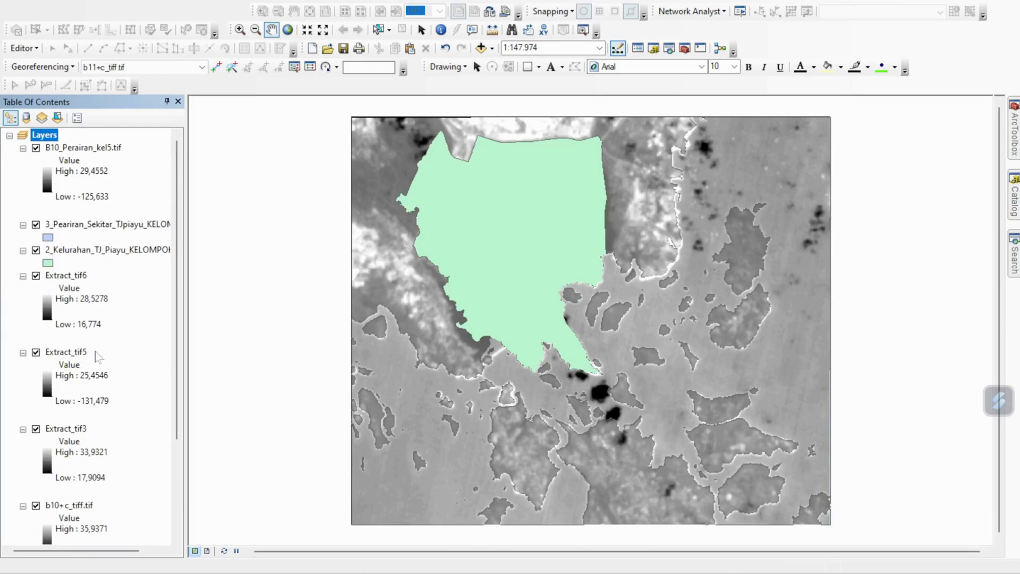
left_click(85, 429)
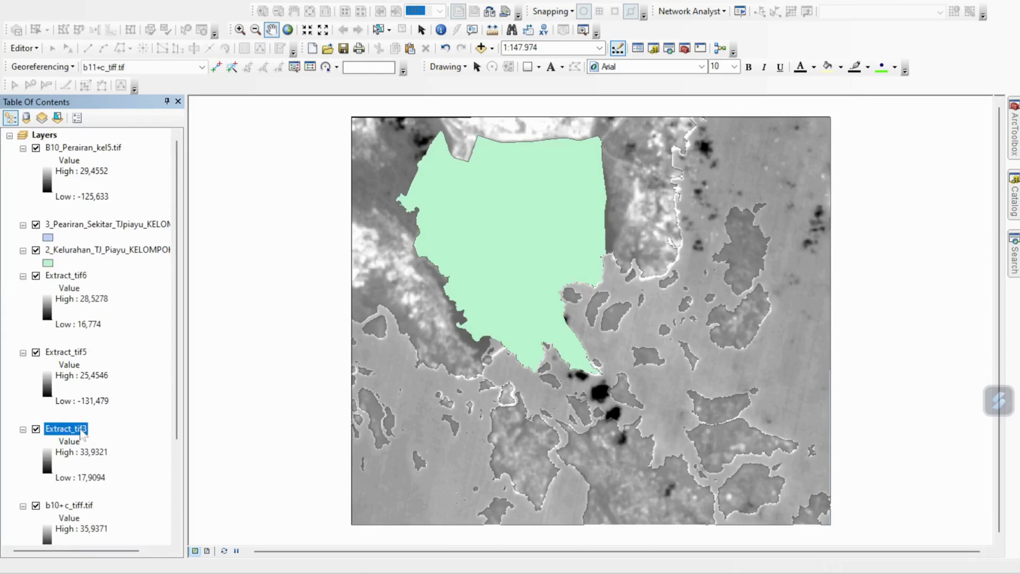
right_click(81, 429)
left_click(161, 164)
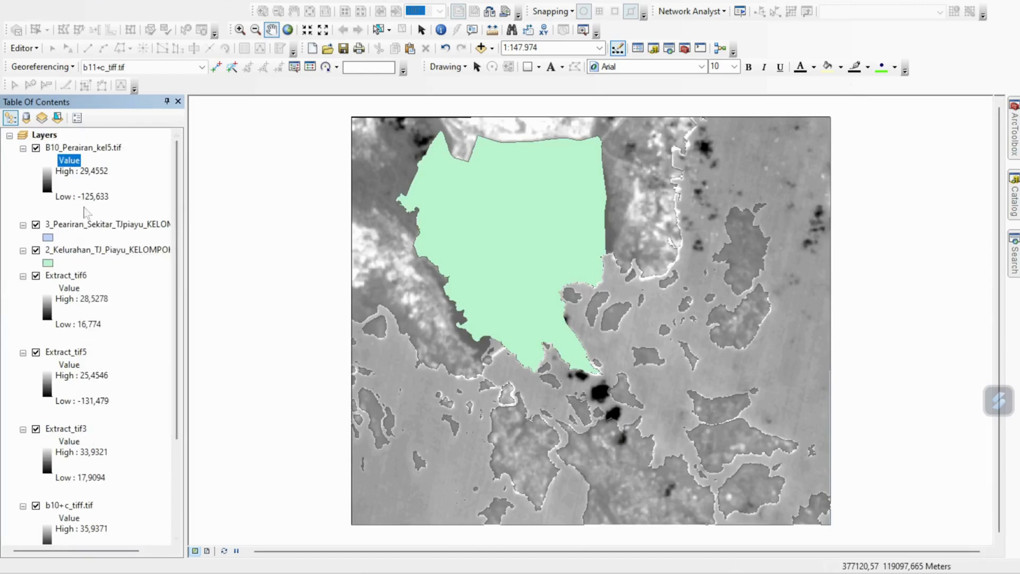
Step: Hide every layer except Extract_tif3 so that only the band 10 kelurahan extraction is displayed on the map
left_click(54, 224)
left_click(36, 250)
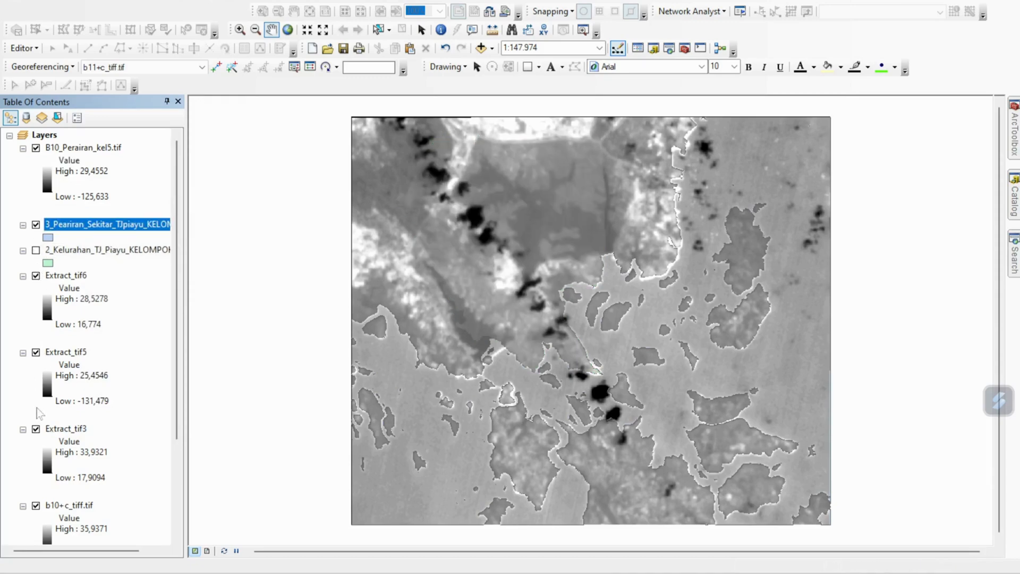
left_click(36, 505)
scroll(65, 508, "down", 3)
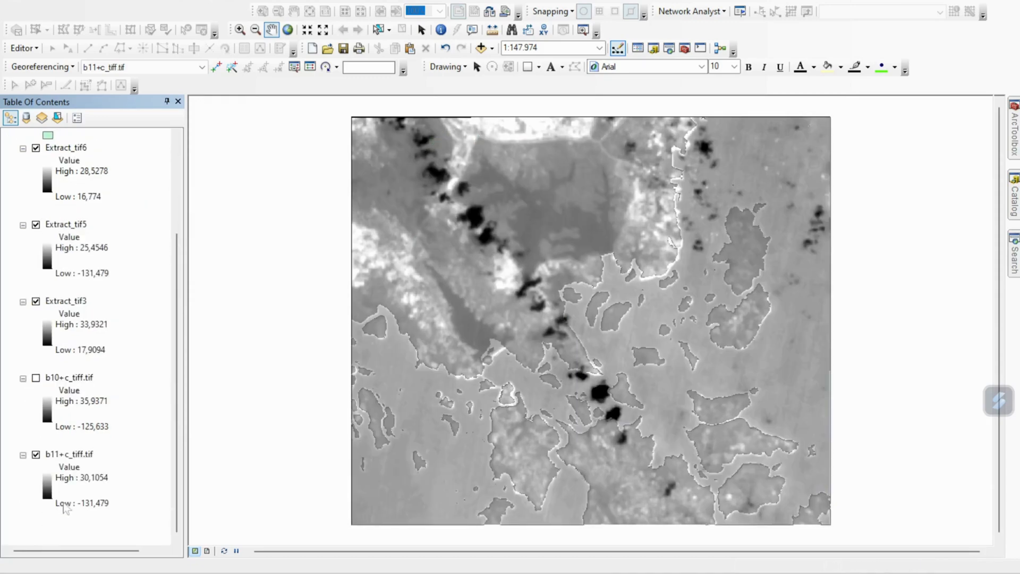
left_click(36, 454)
scroll(37, 452, "up", 3)
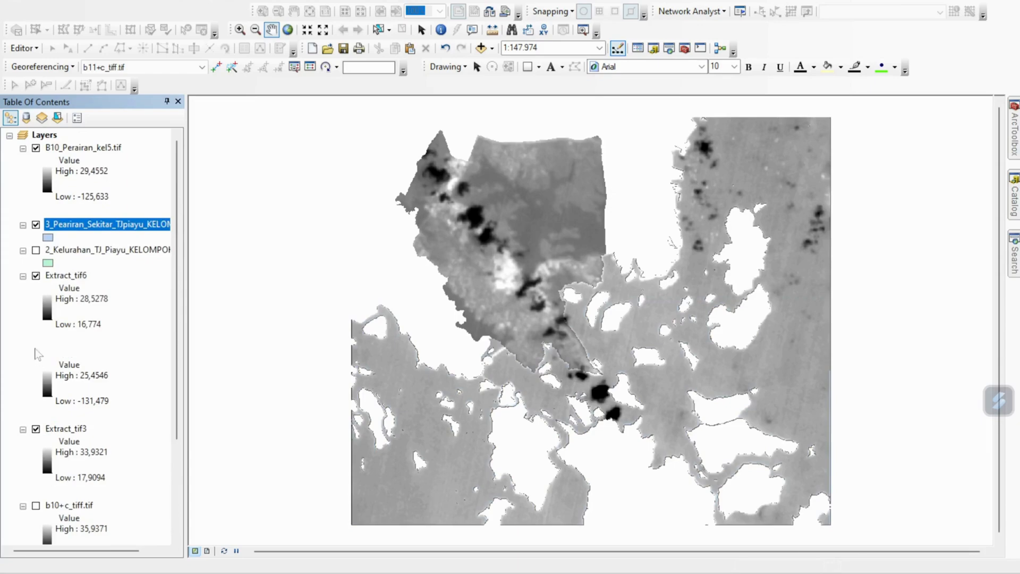
left_click(36, 276)
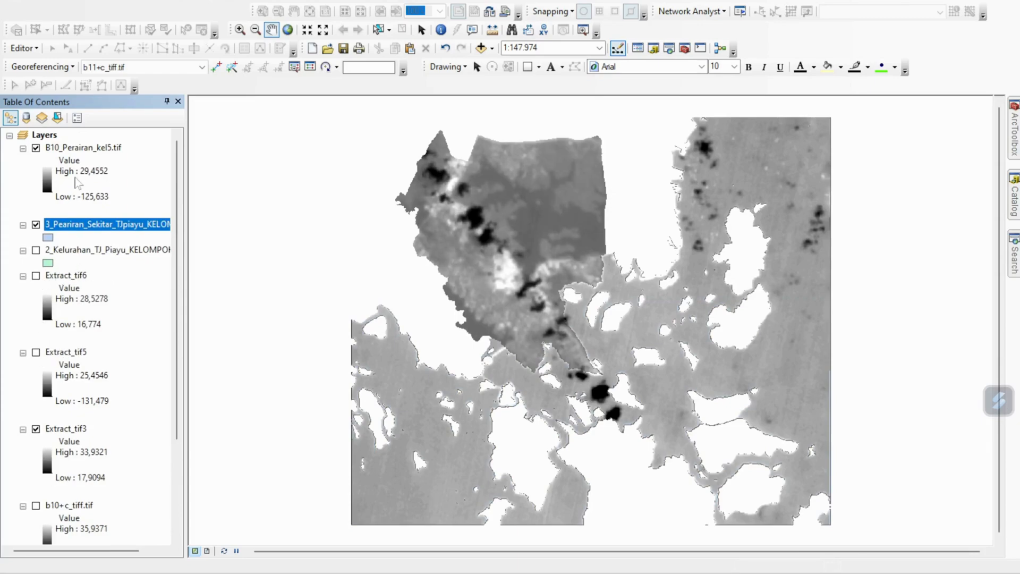
left_click(36, 148)
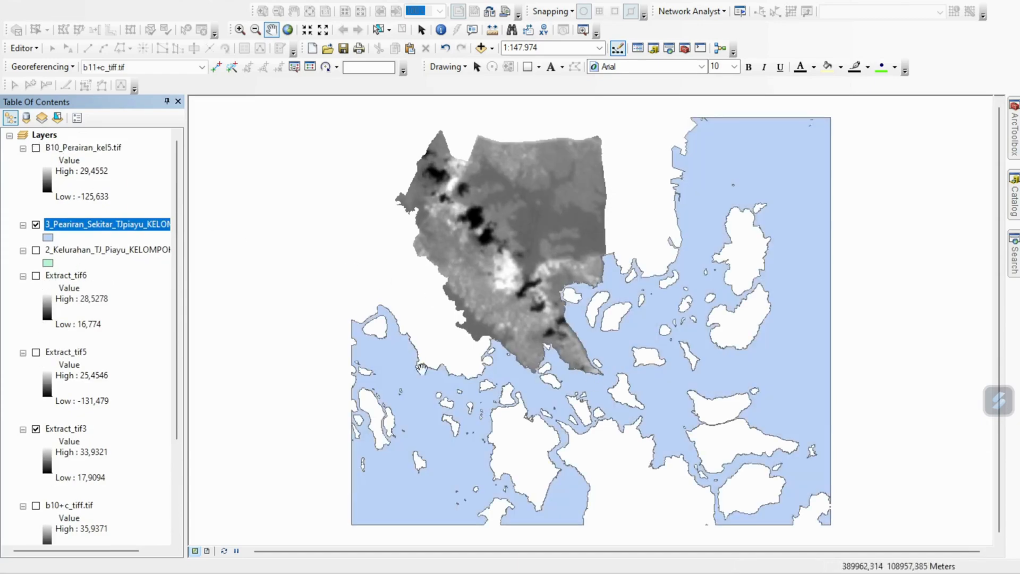
left_click(36, 225)
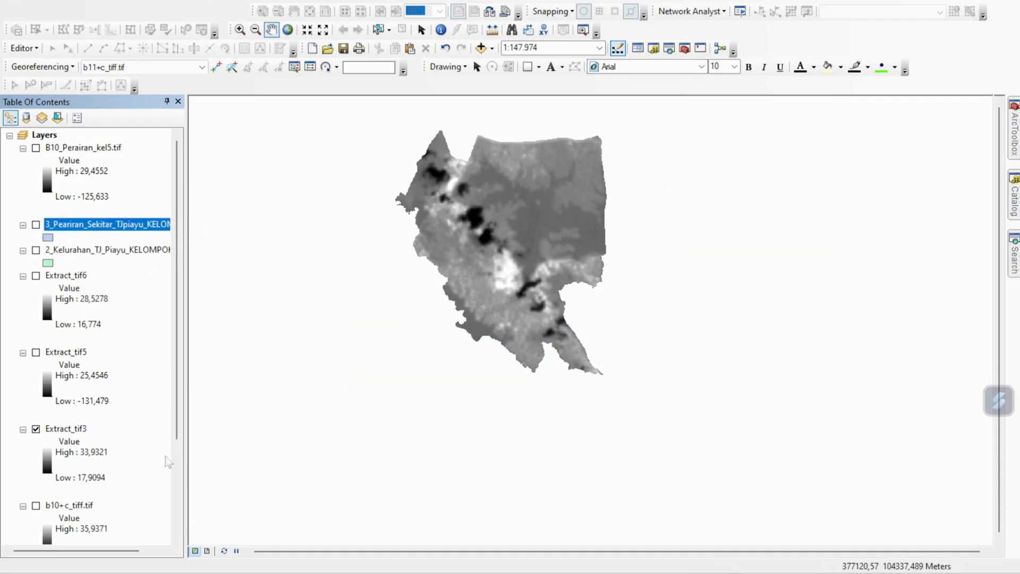
Step: Open the raster data export for Extract_tif3 and replace the suggested output name with S
scroll(70, 422, "down", 3)
right_click(69, 341)
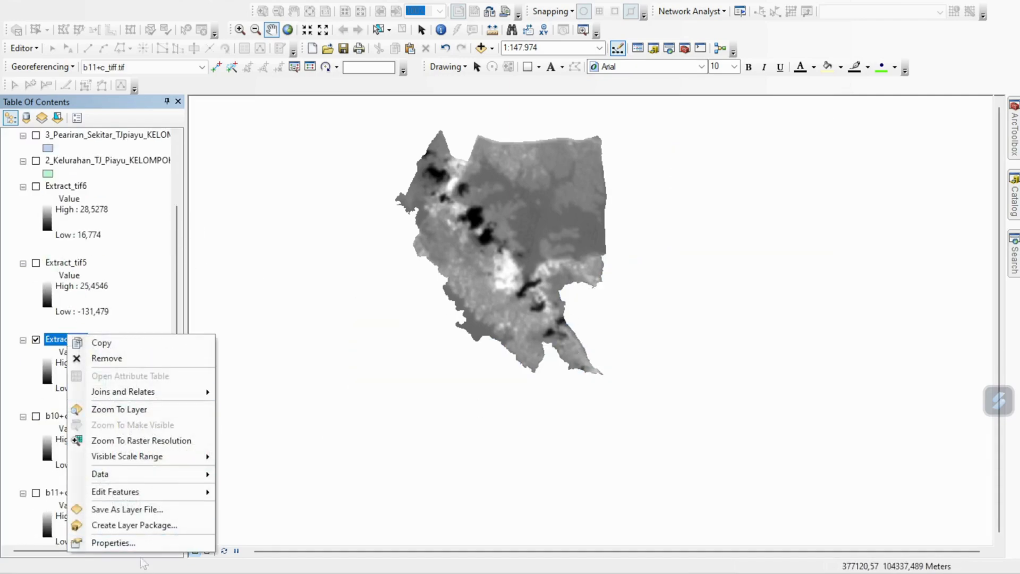
mouse_move(186, 474)
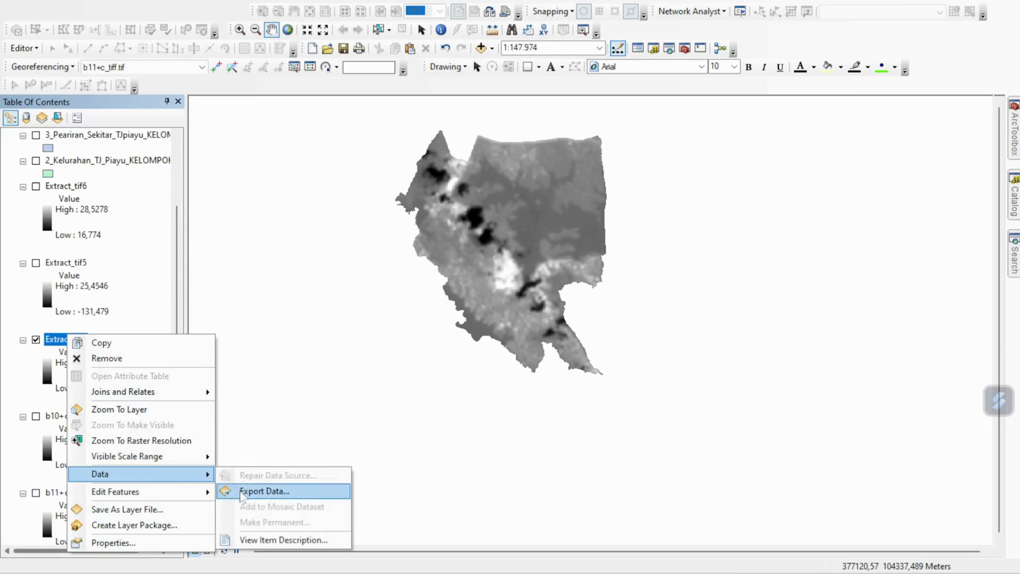
left_click(255, 490)
left_click_drag(507, 370, 429, 377)
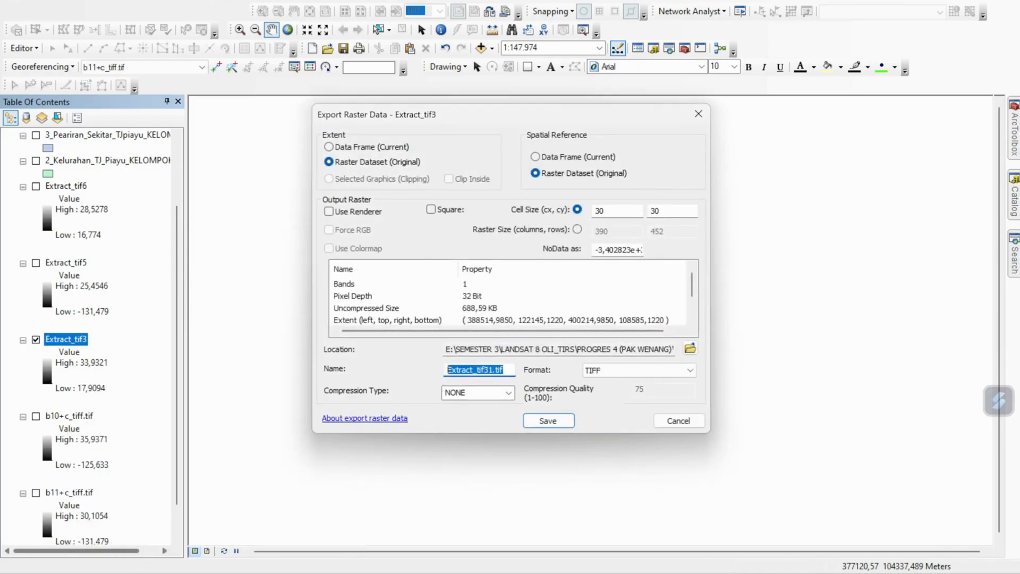
key("BackSpace")
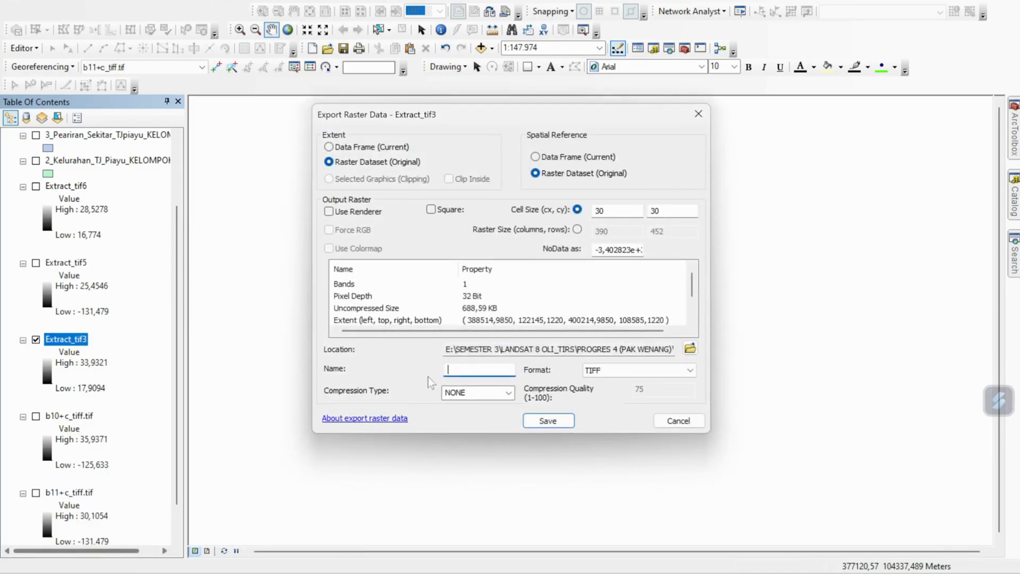
type("S")
Step: Switch to File Explorer, open the PETA SUHU folder and sort it by modified date to check the exported B10_Perairan_kel5 TIFF
mouse_move(514, 573)
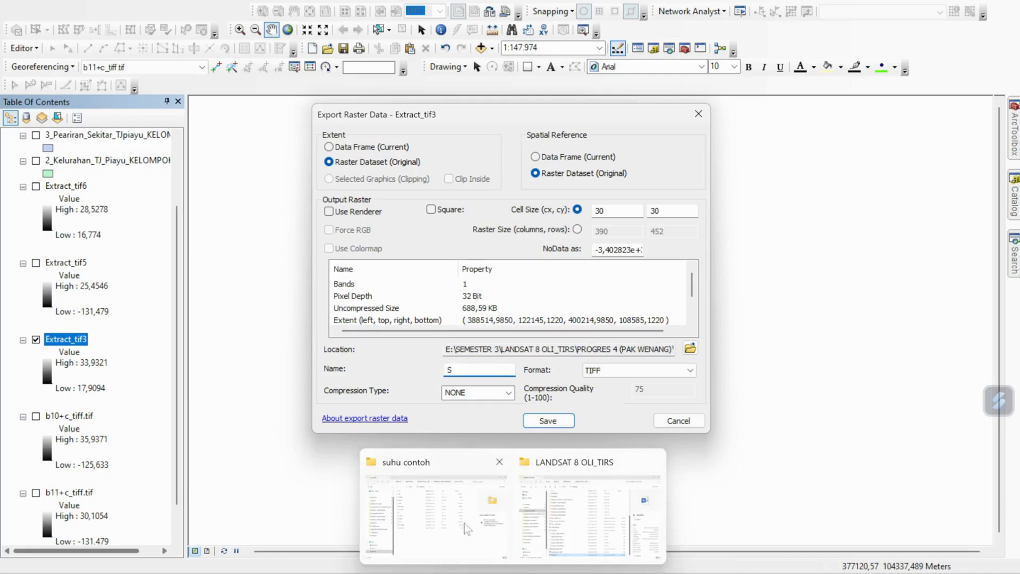
left_click(446, 526)
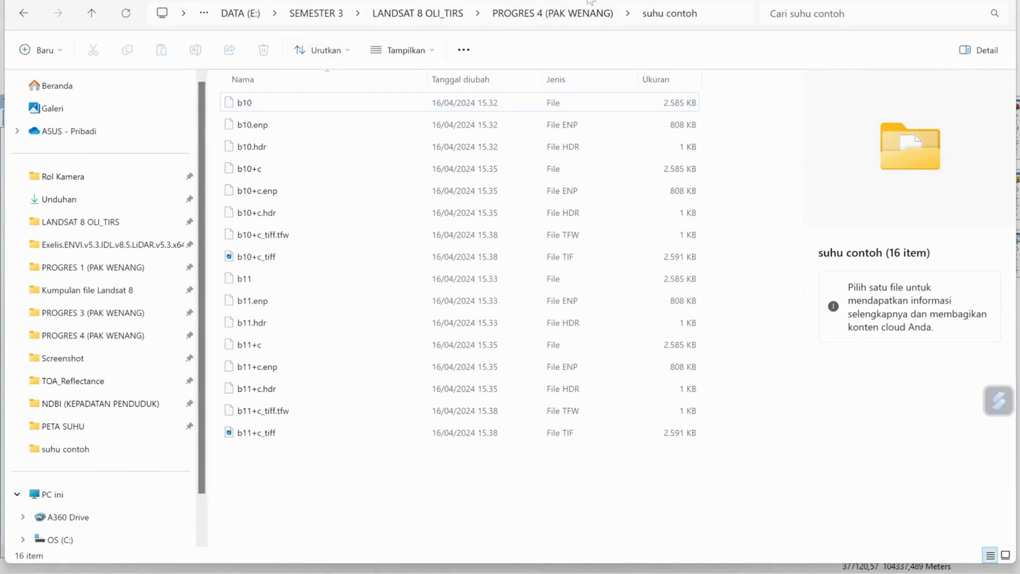
left_click(566, 13)
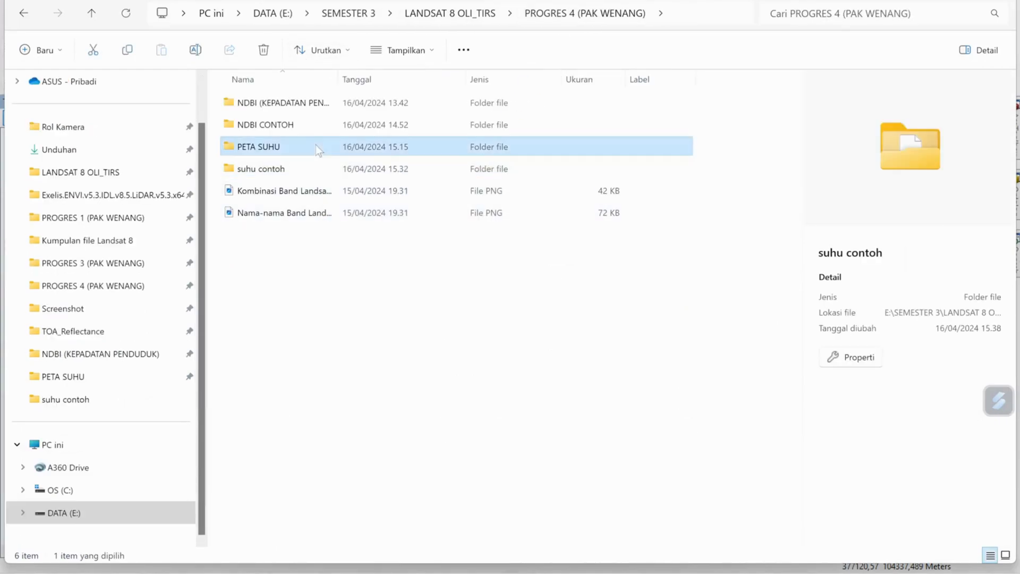
double_click(377, 162)
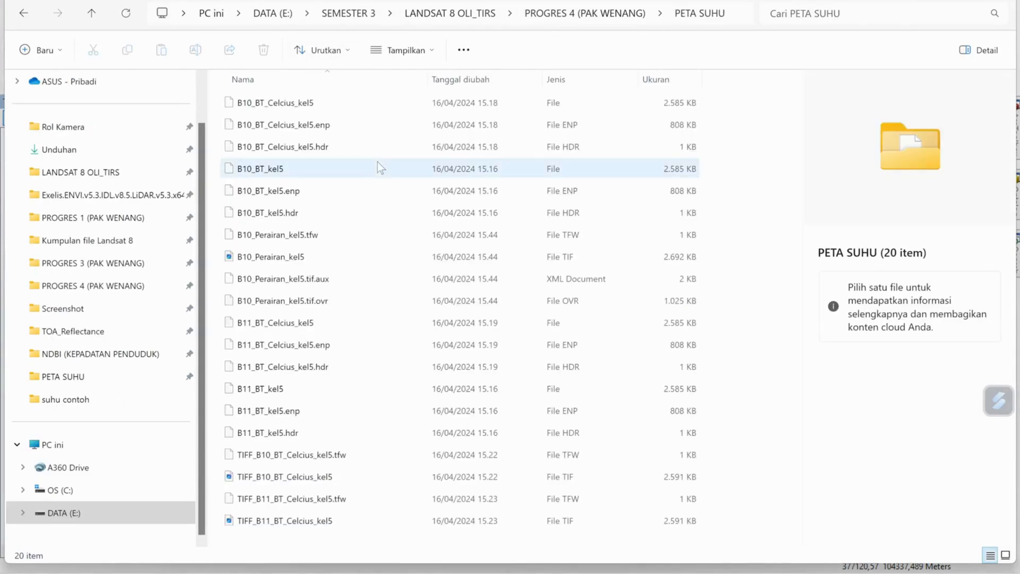
left_click(506, 79)
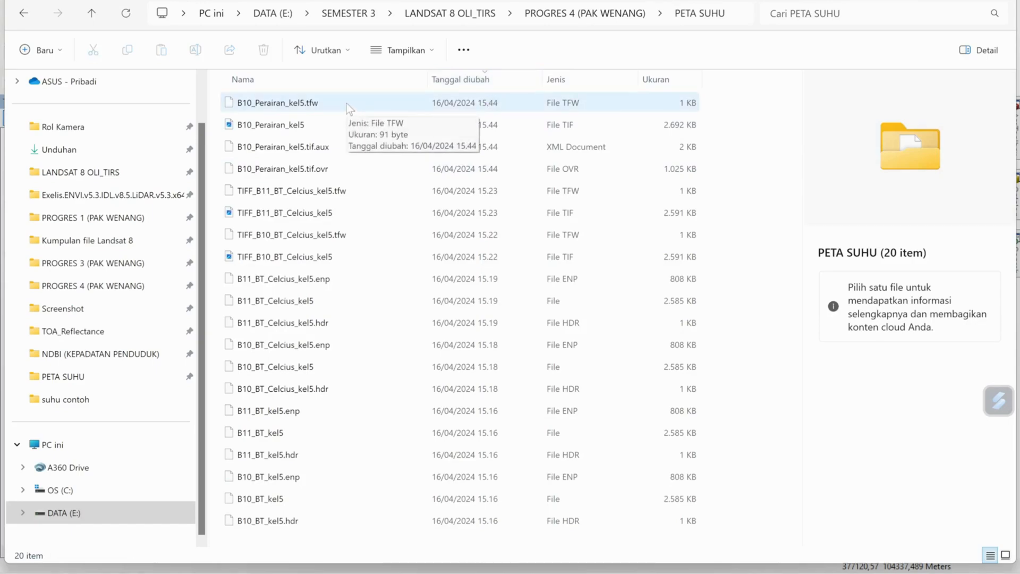
left_click(340, 128)
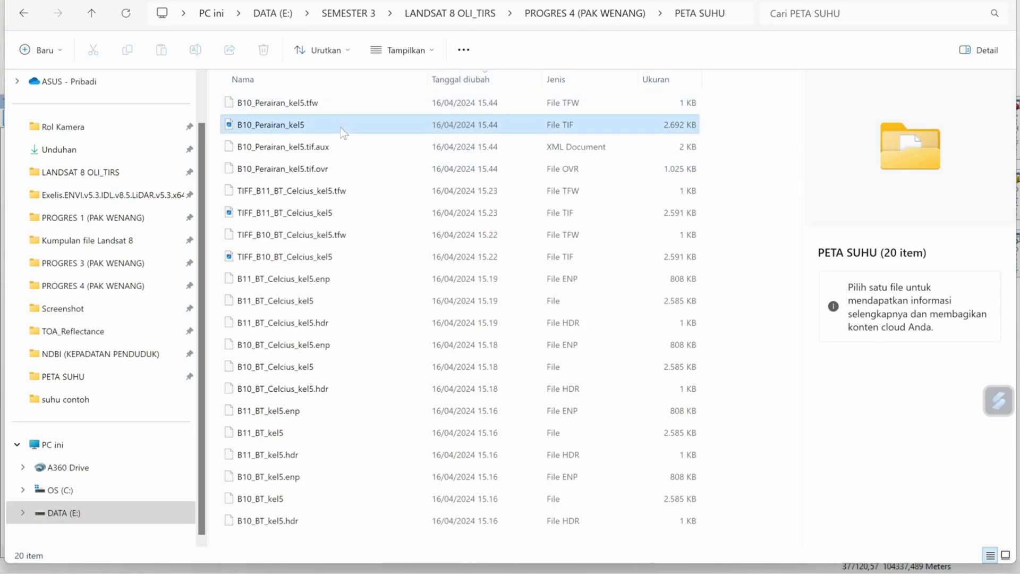
Step: Copy the file name of the B10_Perairan_kel5 TIFF and switch back to the raster export in ArcMap
right_click(373, 127)
left_click(413, 144)
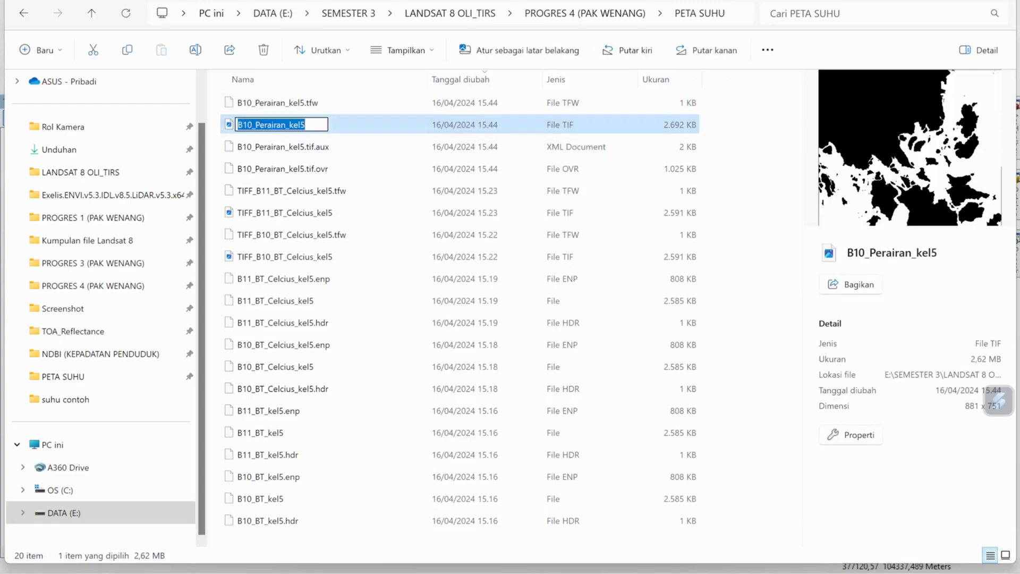
right_click(323, 125)
left_click(340, 169)
left_click(702, 537)
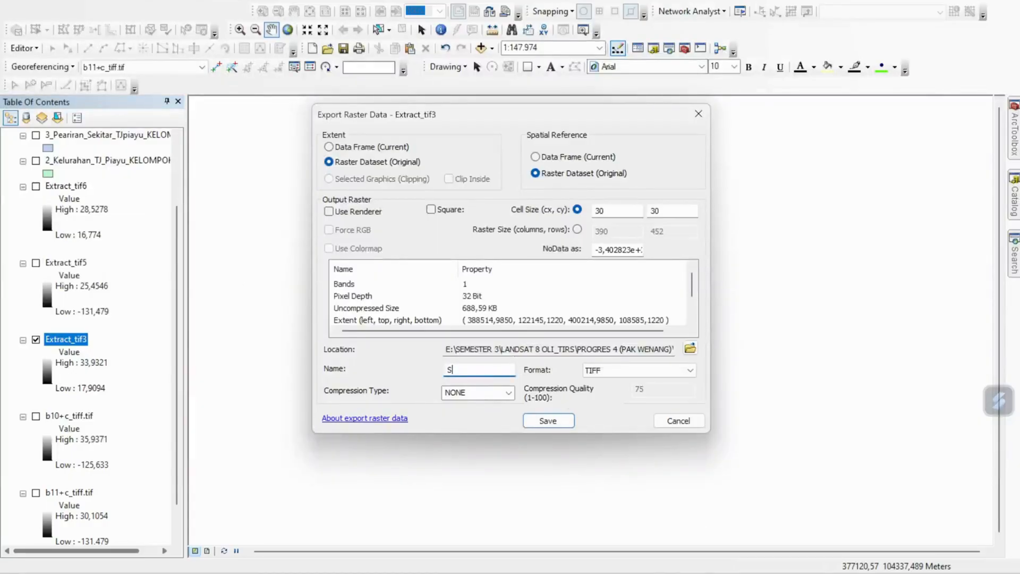
Step: Set the Extract_tif3 export name to B10_Darat_kel5, reusing the copied B10_Perairan_kel5 file name
right_click(497, 370)
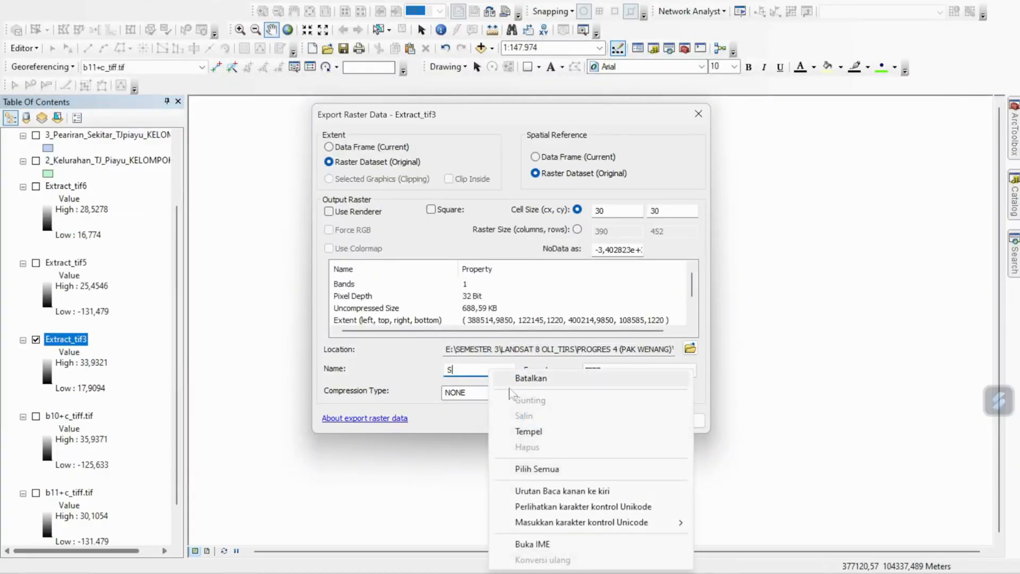
left_click(526, 428)
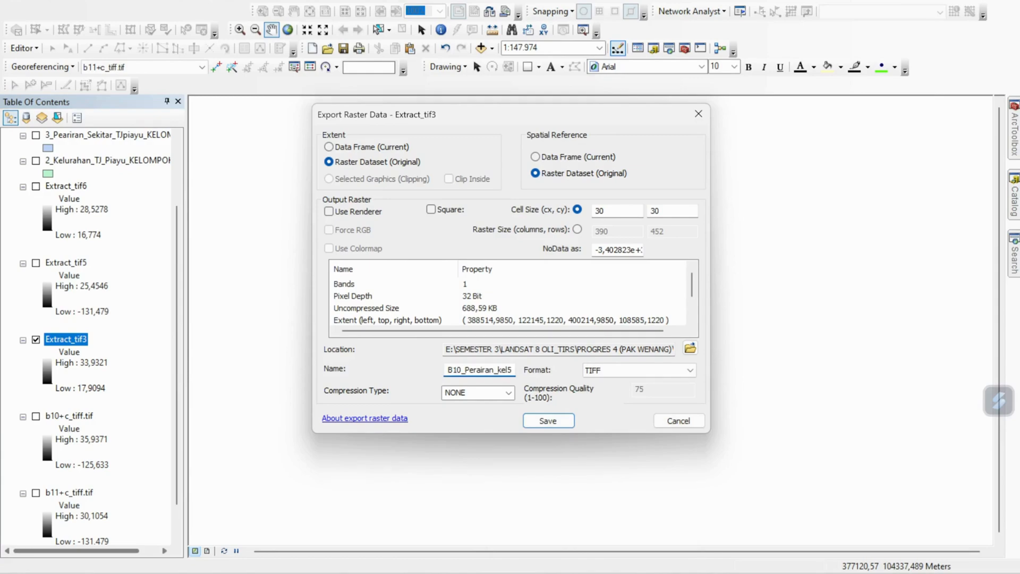
key("BackSpace")
key("BackSpace")
key("BackSpace")
key("BackSpace")
key("BackSpace")
key("BackSpace")
key("BackSpace")
type("Darat")
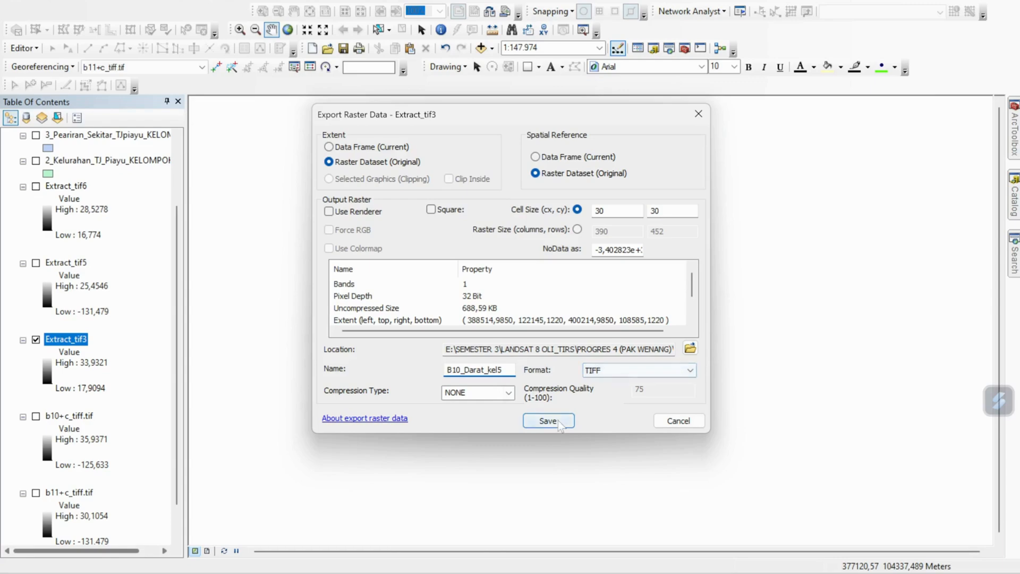
Step: Save the B10_Darat_kel5 TIFF, adding it to the map, and remove the Extract_tif3 layer
left_click(542, 419)
left_click(553, 328)
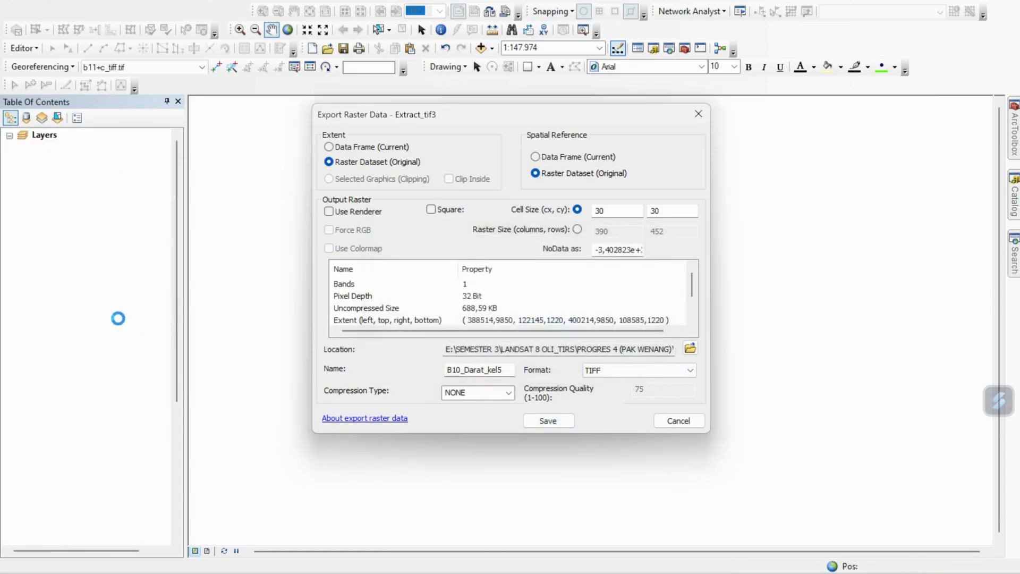
right_click(66, 423)
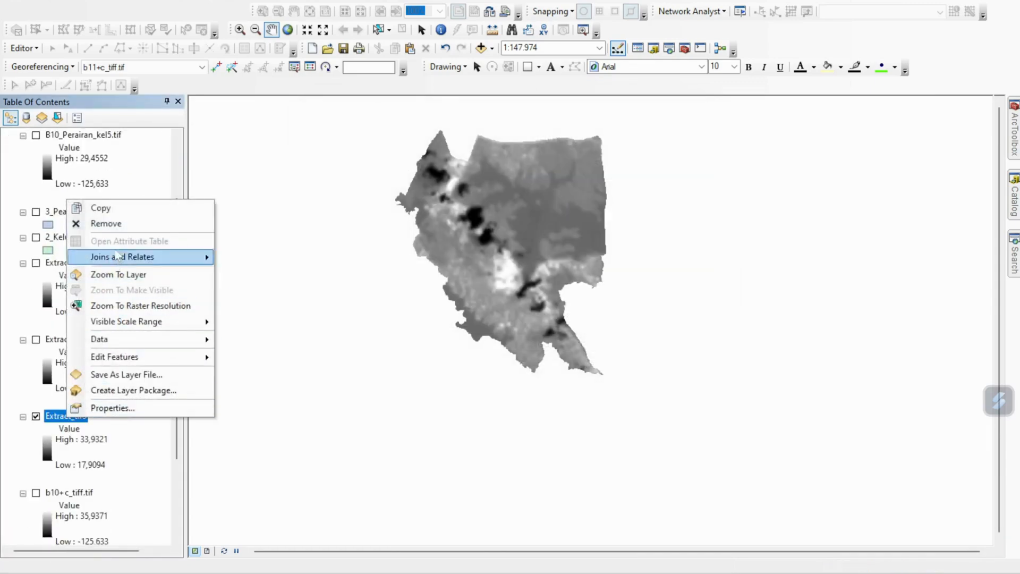
left_click(117, 223)
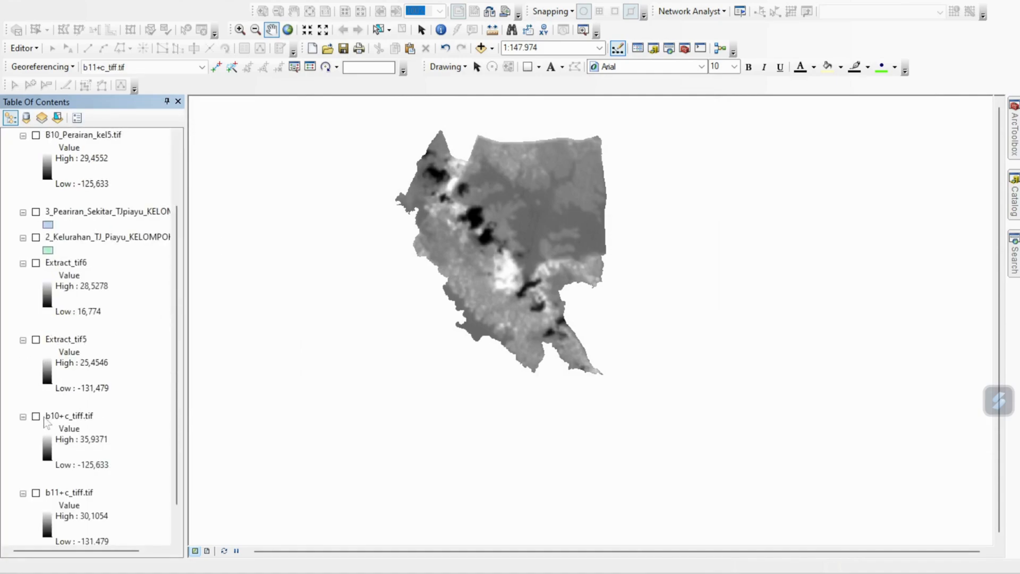
Step: Show the Extract_tif5 layer and export it as a TIFF named B11_Perairan_kel5, adding it to the map
left_click(36, 339)
right_click(75, 339)
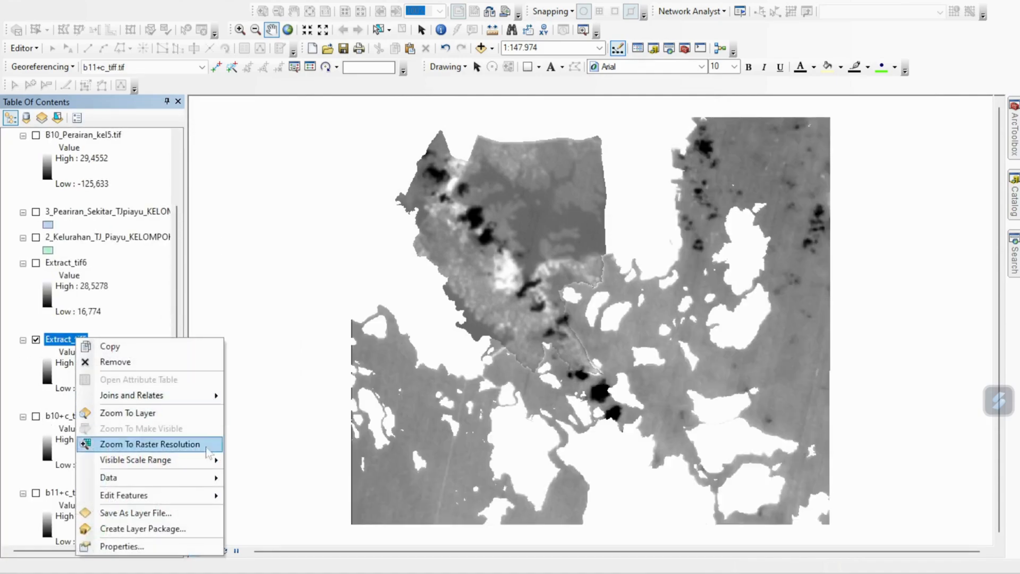
mouse_move(213, 478)
left_click(273, 493)
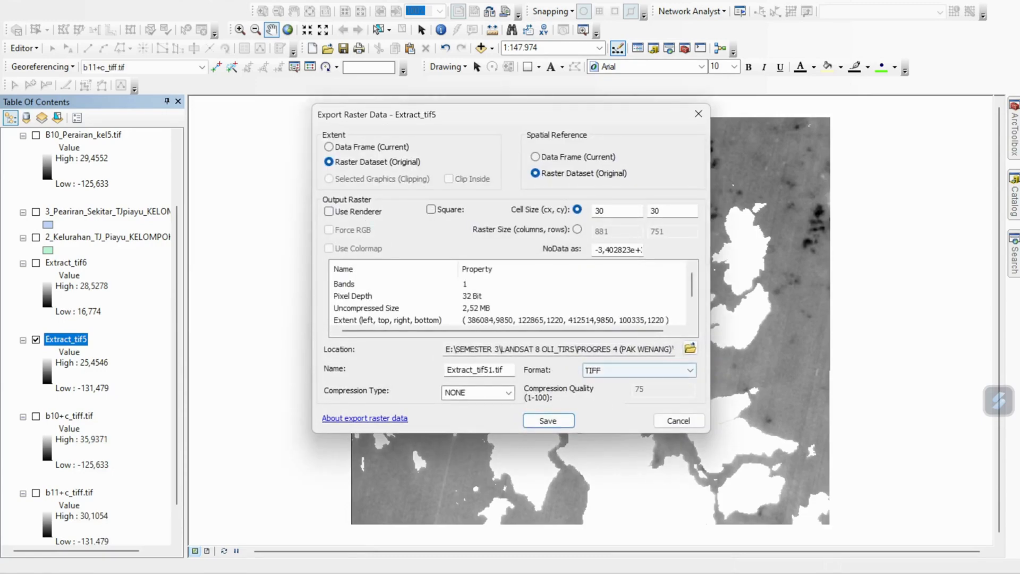
double_click(481, 370)
key("BackSpace")
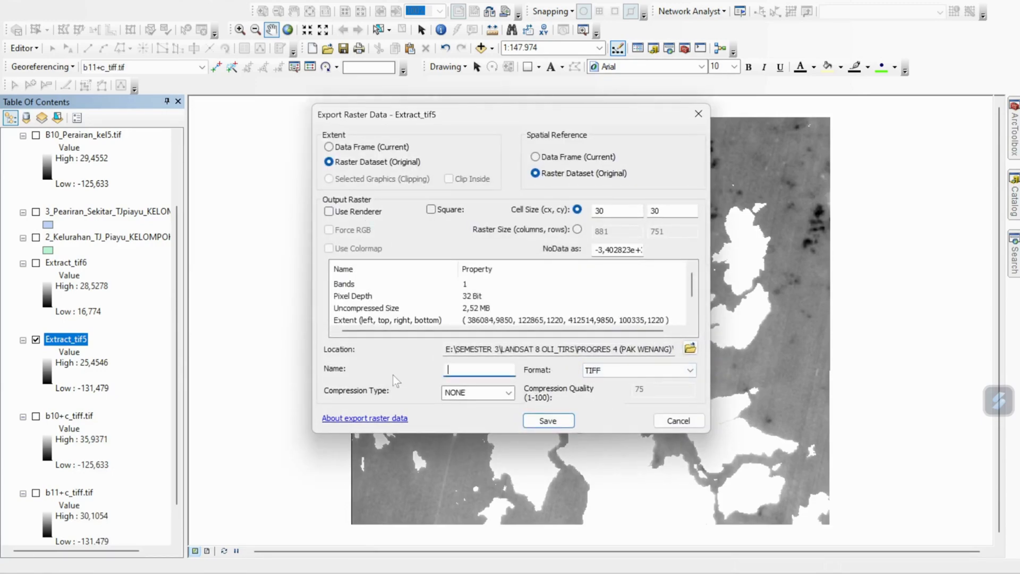
key("ctrl+v")
key("BackSpace")
type("1")
left_click(557, 423)
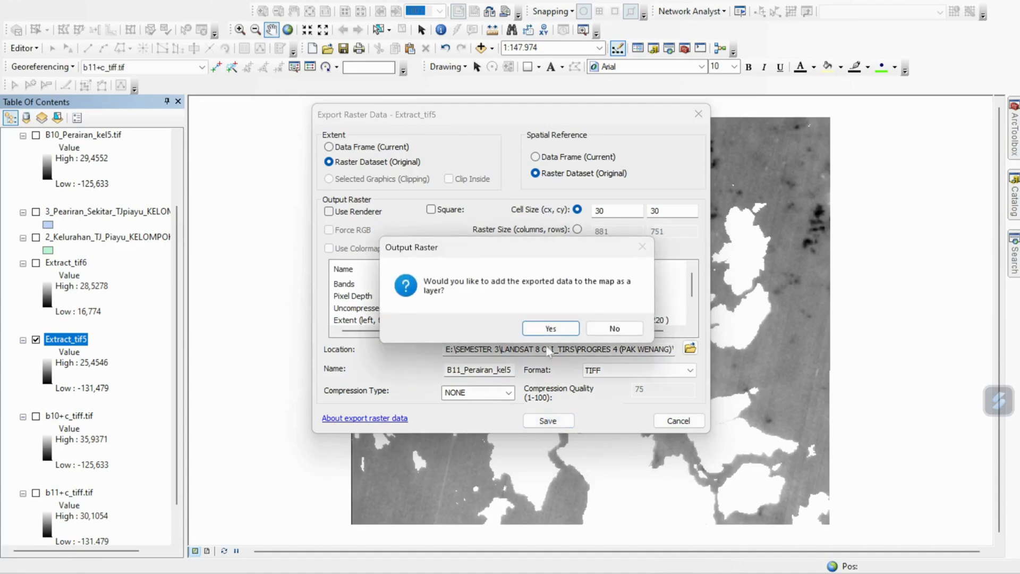
left_click(550, 329)
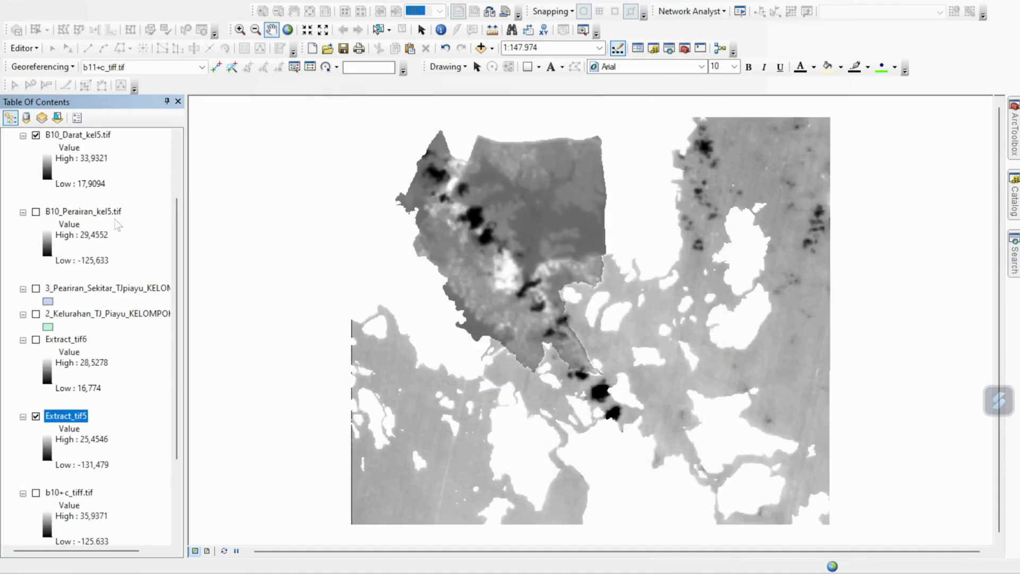
Step: Show Extract_tif6 instead of Extract_tif5 and open its raster data export
left_click(36, 429)
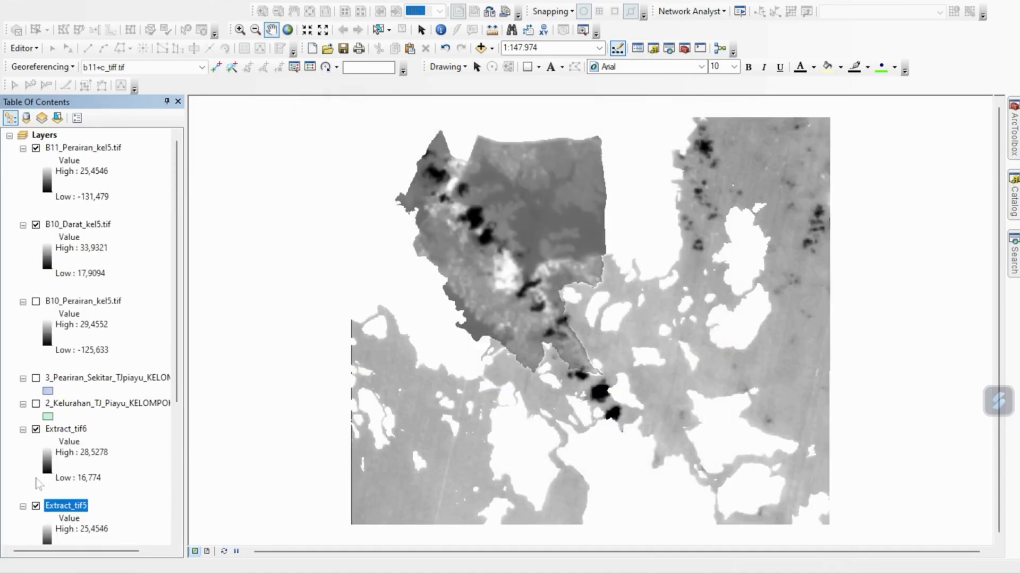
left_click(36, 505)
left_click(76, 428)
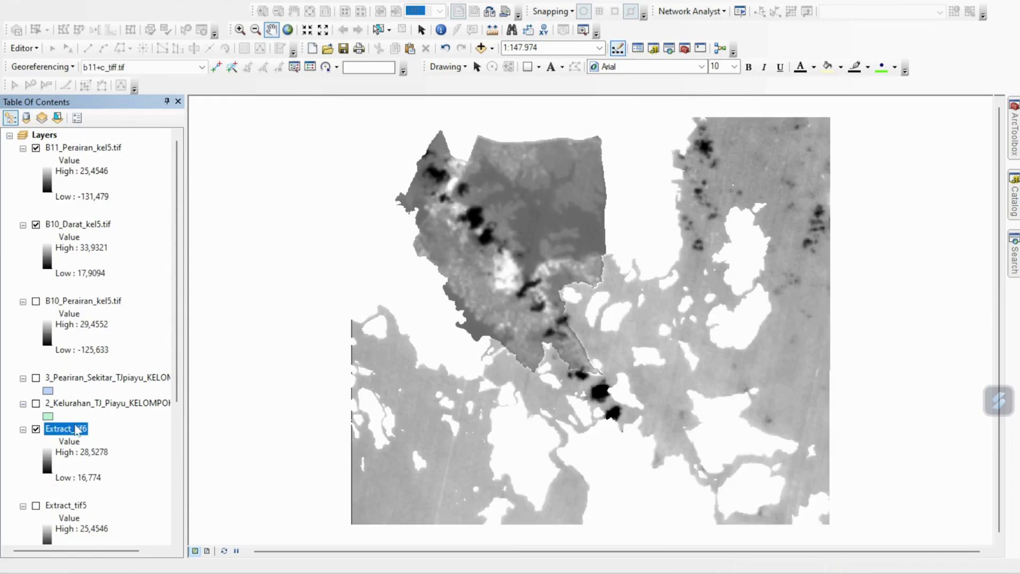
right_click(76, 429)
mouse_move(210, 347)
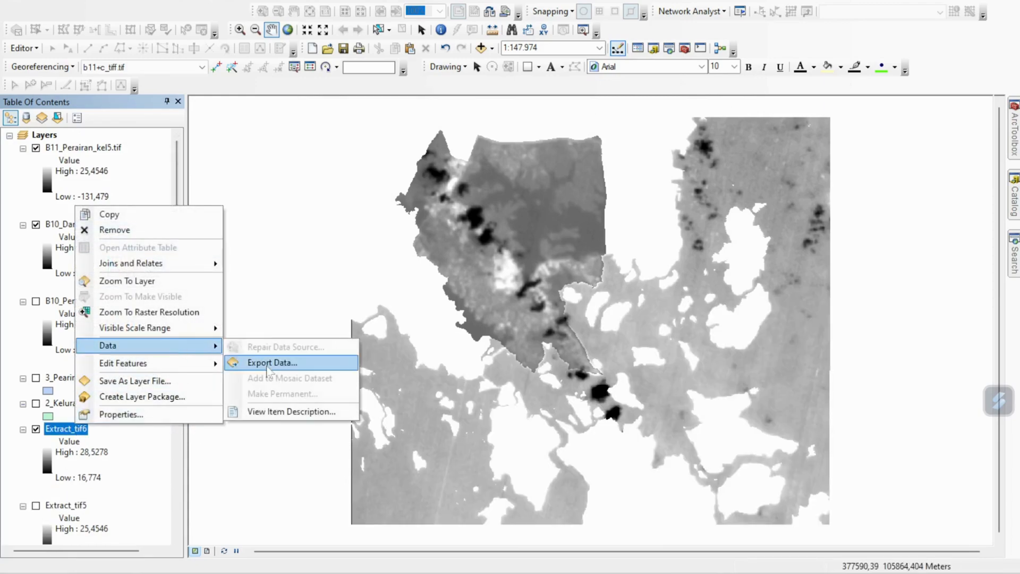
left_click(268, 362)
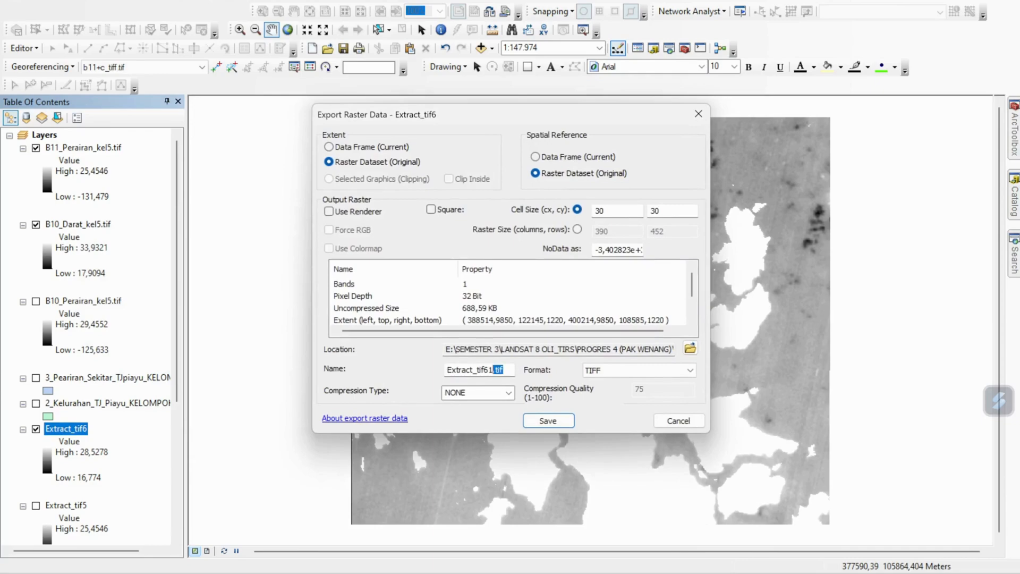
Step: Export Extract_tif6 as a TIFF named B11_Darat_kel5 and add it to the map as a layer
key("ctrl+a")
key("BackSpace")
key("ctrl+v")
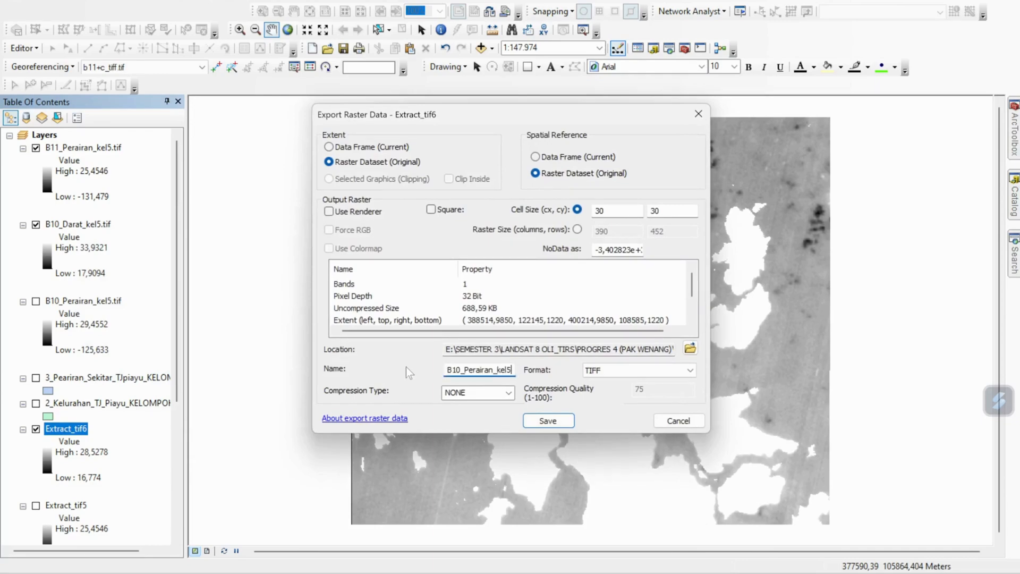
left_click(460, 369)
key("BackSpace")
type("1")
key("BackSpace")
key("BackSpace")
key("BackSpace")
key("BackSpace")
key("BackSpace")
key("BackSpace")
key("BackSpace")
key("BackSpace")
type("Darata")
key("BackSpace")
left_click(558, 419)
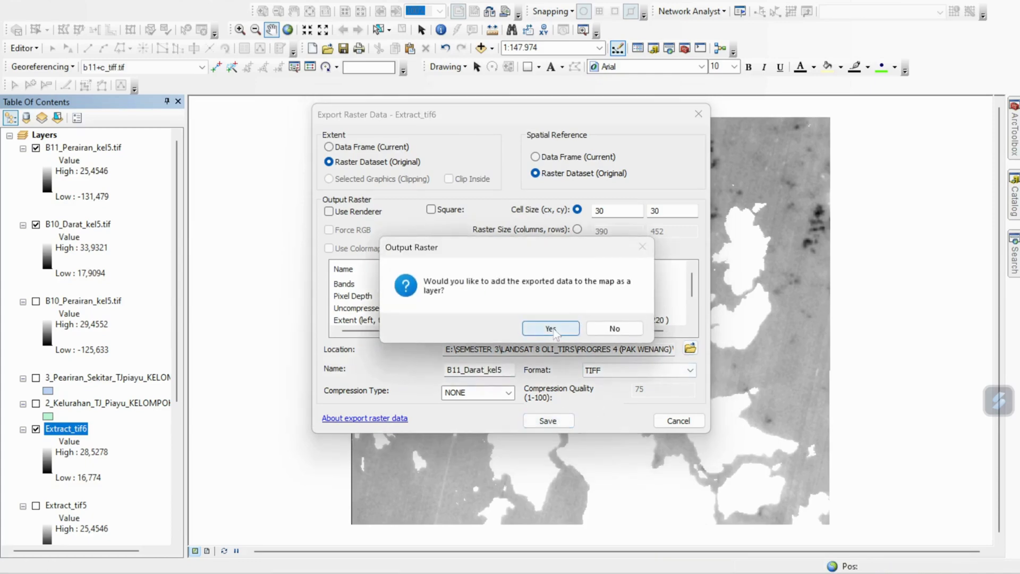
left_click(553, 329)
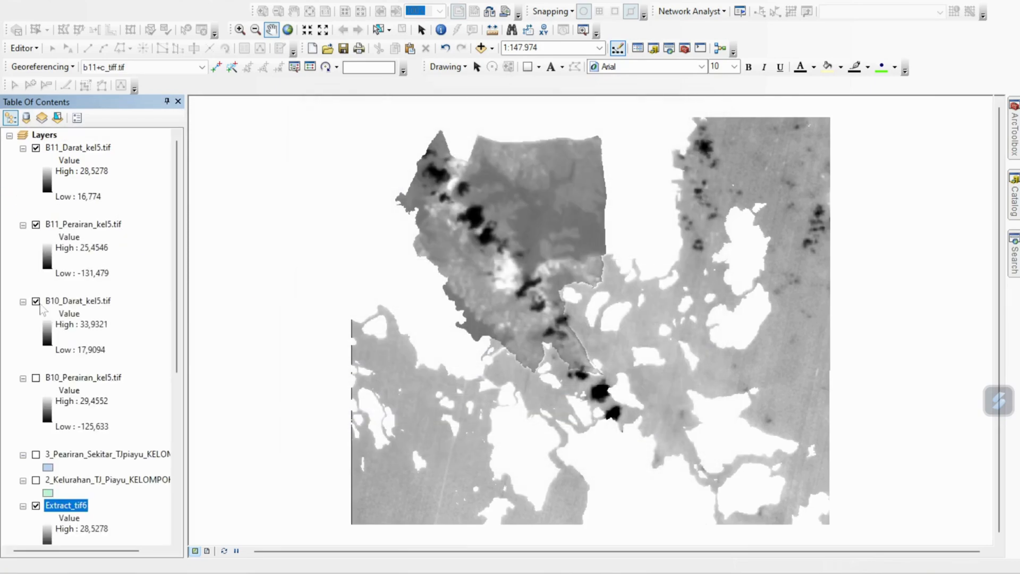
Step: Remove the Extract_tif6 and Extract_tif5 layers from the map
scroll(77, 420, "down", 3)
right_click(71, 379)
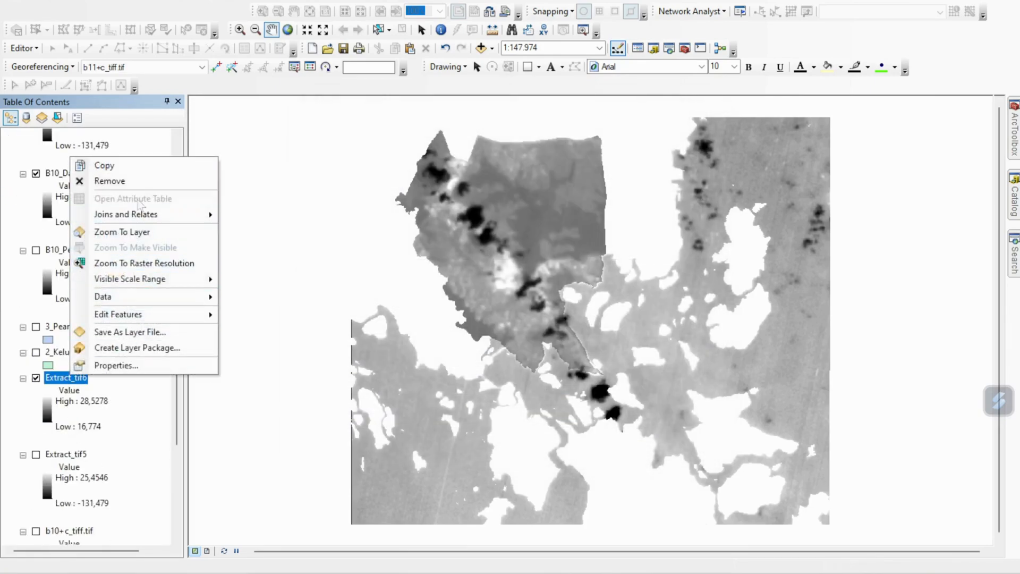
left_click(115, 181)
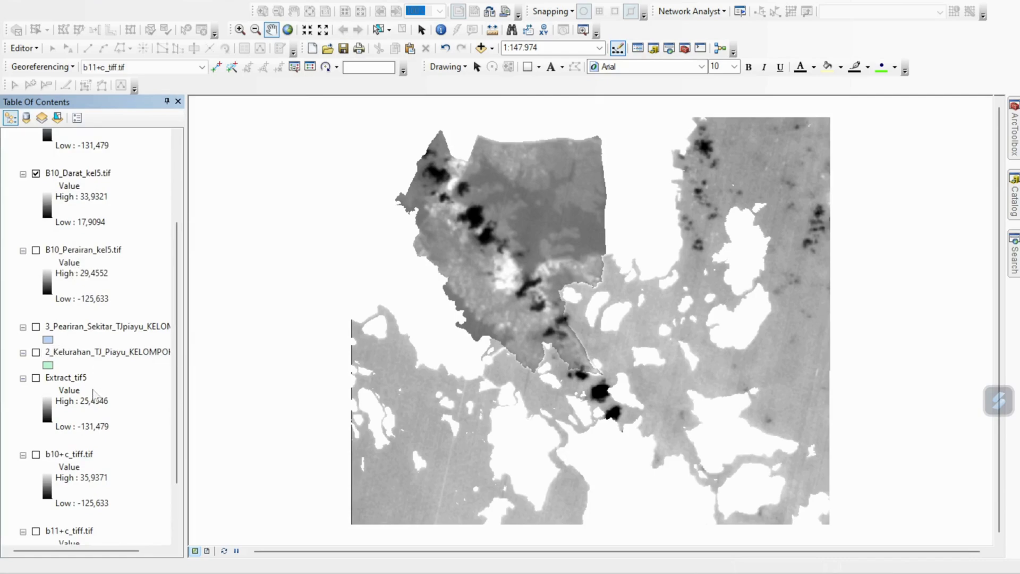
right_click(73, 379)
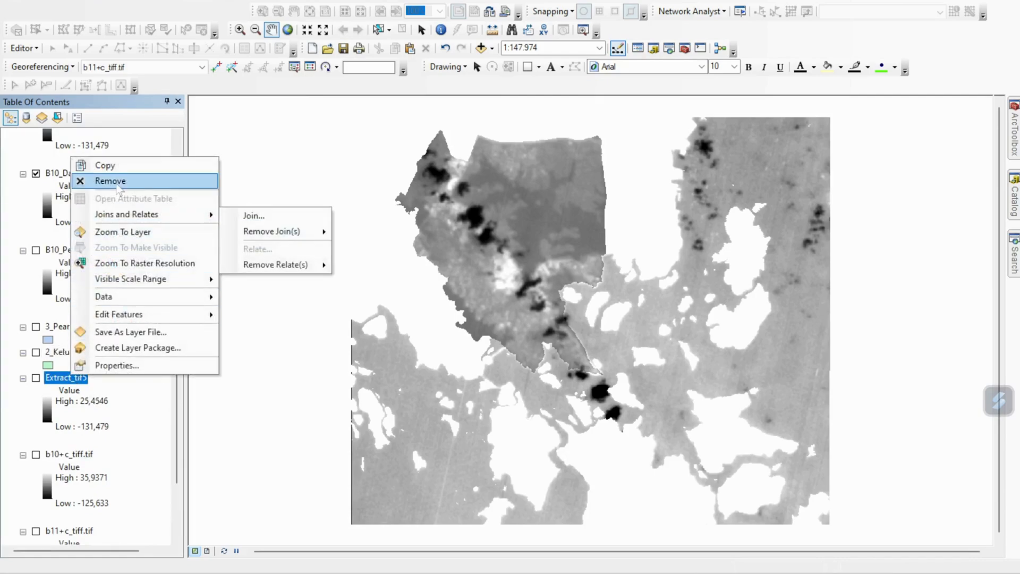
left_click(123, 183)
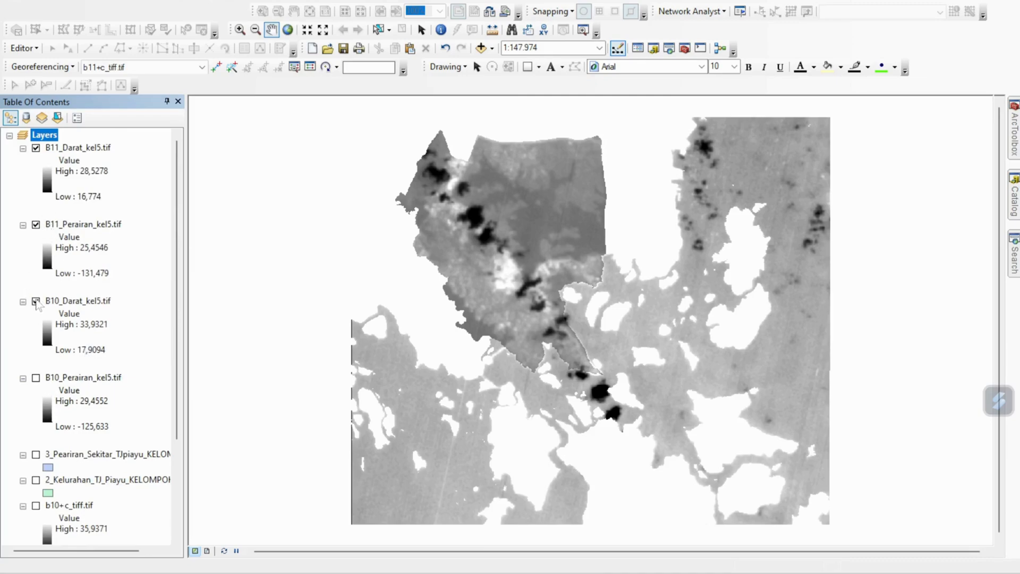
Step: Display only the B10_Perairan_kel5 raster, hiding B11_Perairan_kel5 and both Darat rasters
left_click(36, 378)
left_click(37, 225)
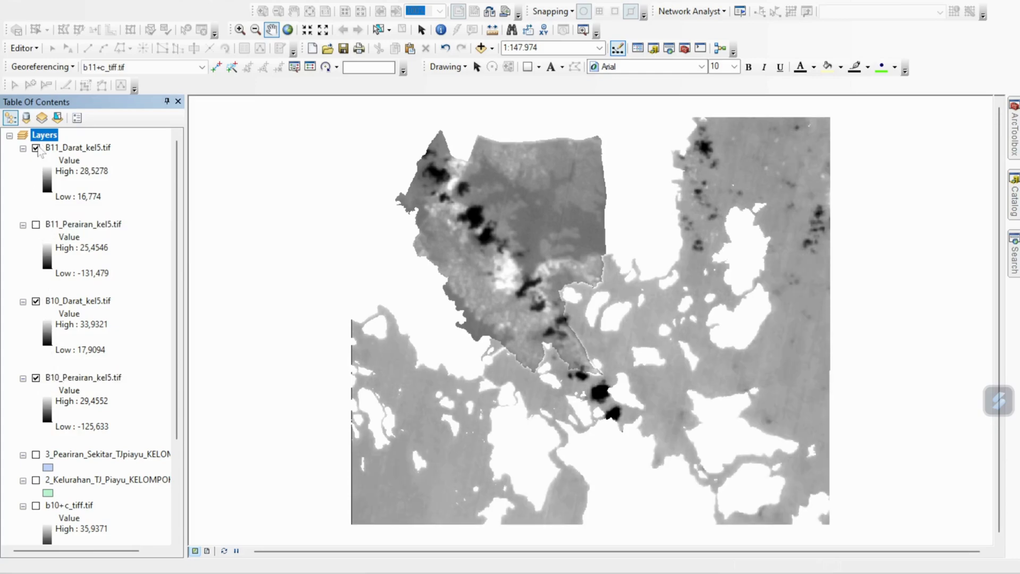
left_click(35, 302)
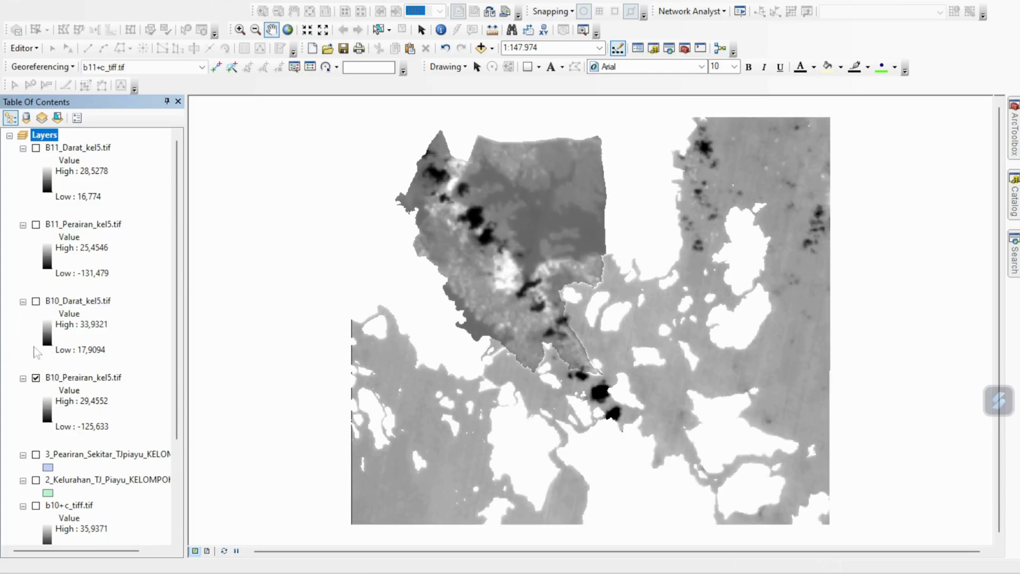
left_click(36, 378)
left_click(36, 379)
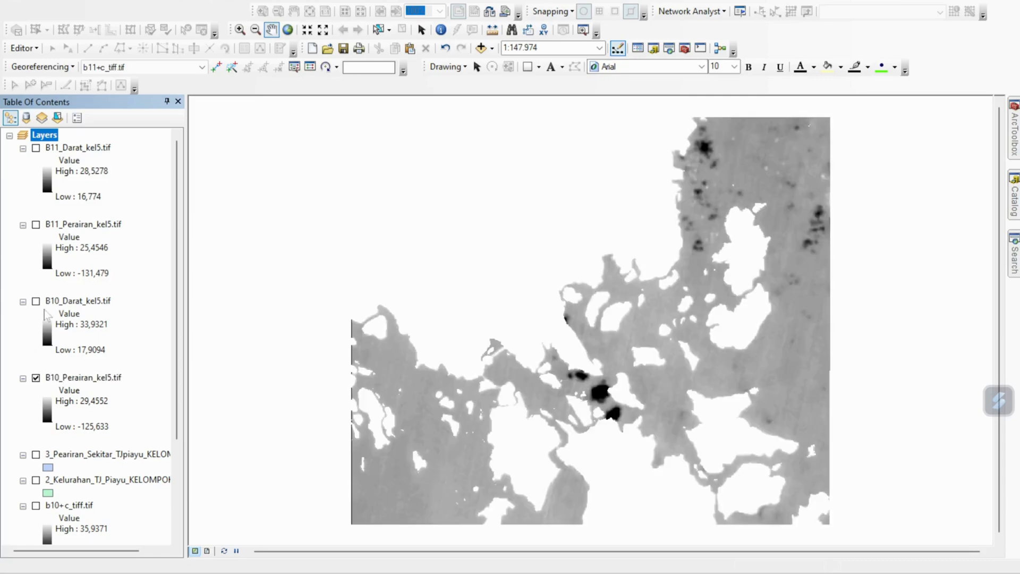
Step: Compare the B10 and B11 Perairan rasters by alternating their visibility, leaving only B11_Perairan_kel5 shown with its legend collapsed, and dismiss the battery warning
left_click(36, 224)
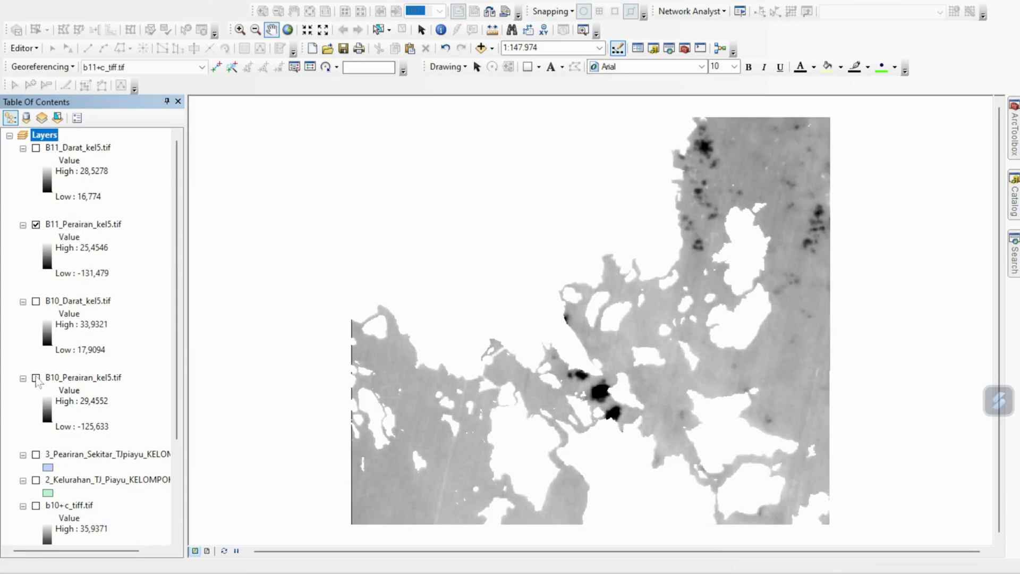
left_click(36, 379)
left_click(36, 224)
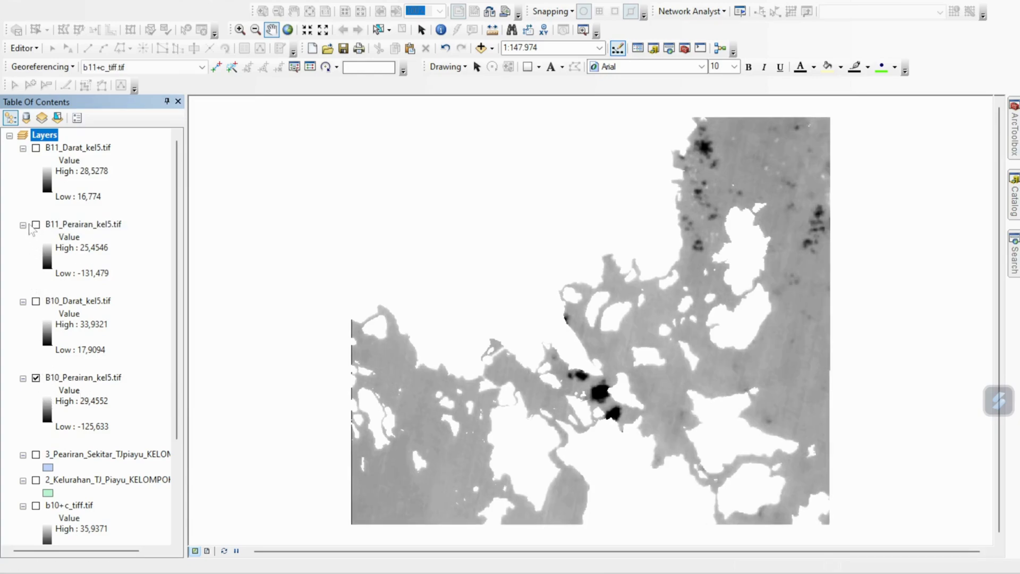
left_click(23, 224)
left_click(36, 225)
left_click(36, 314)
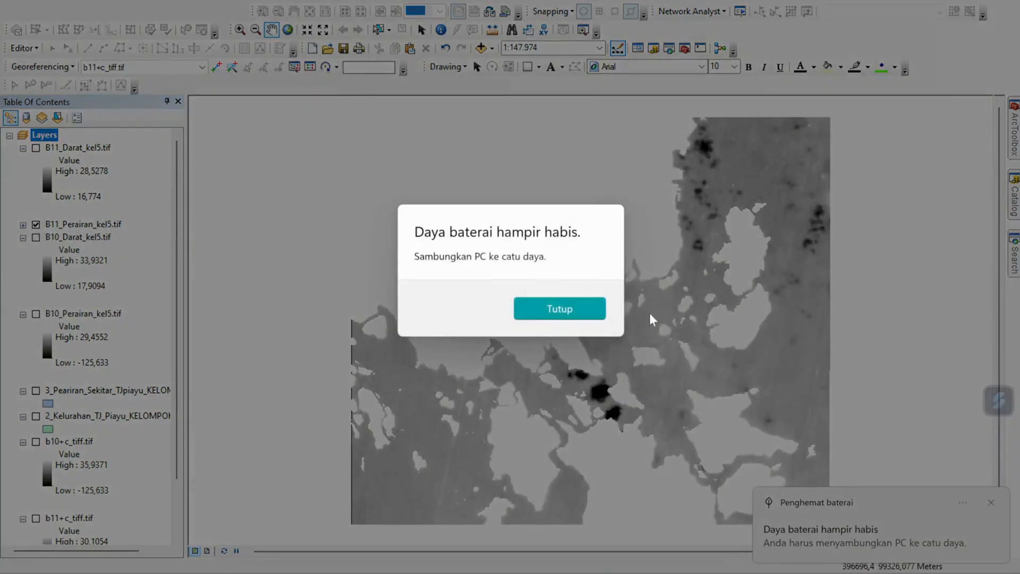
left_click(586, 306)
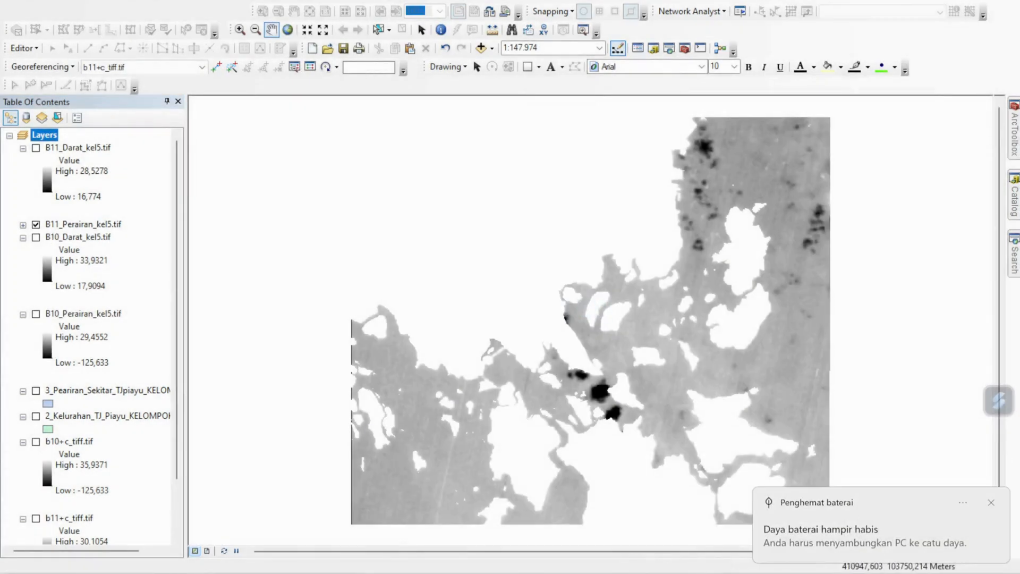